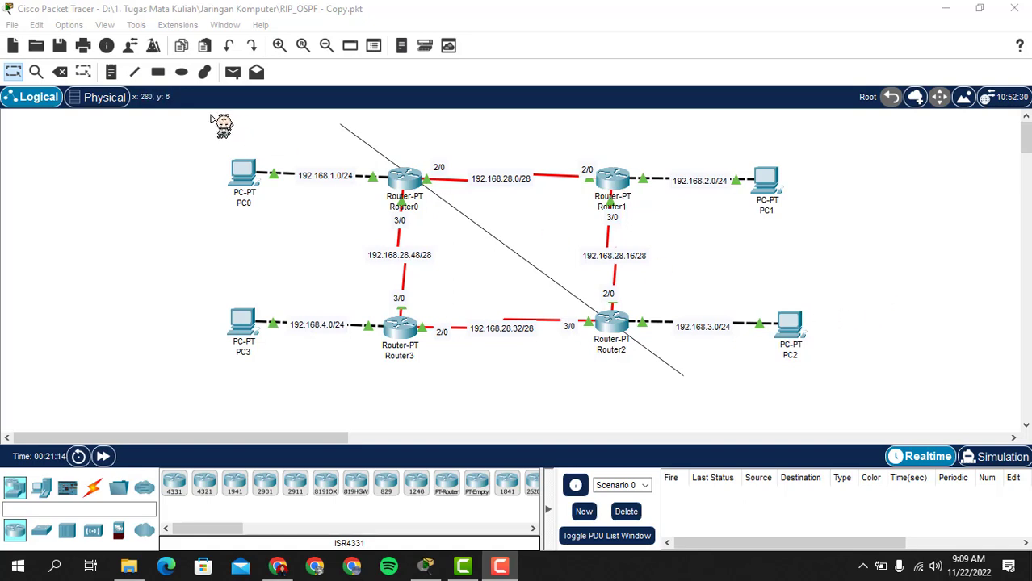
{"action": "left_click_drag", "start_coordinate": [210, 115], "coordinate": [876, 388]}
{"action": "left_click", "coordinate": [877, 388]}
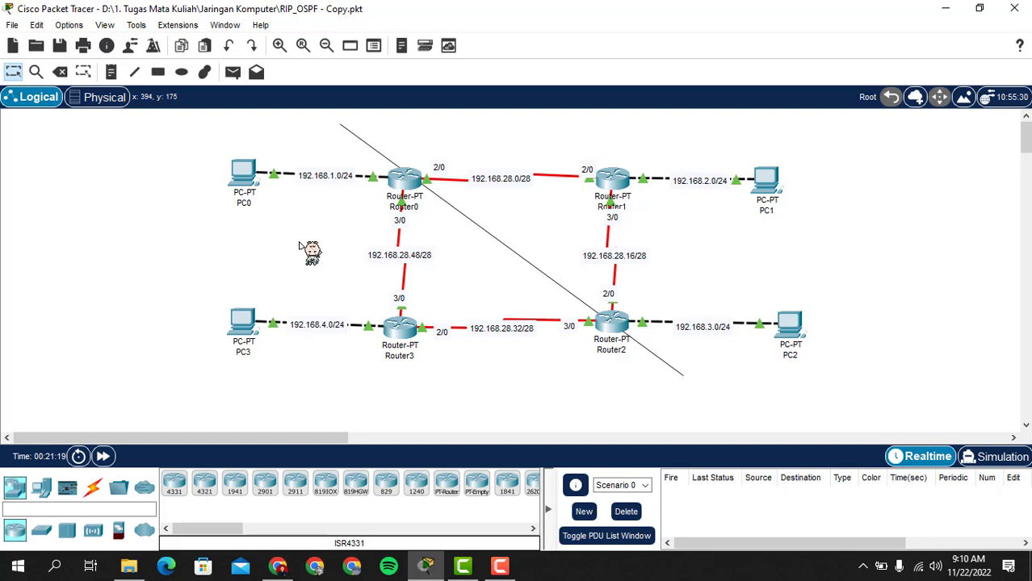
{"action": "left_click_drag", "start_coordinate": [210, 124], "coordinate": [877, 406]}
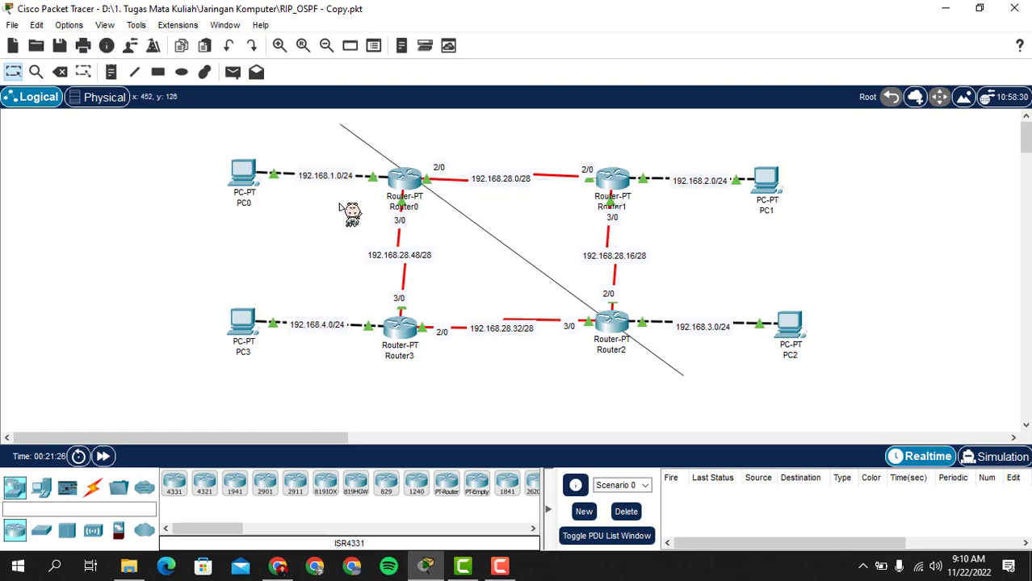
{"action": "left_click_drag", "start_coordinate": [197, 137], "coordinate": [452, 392]}
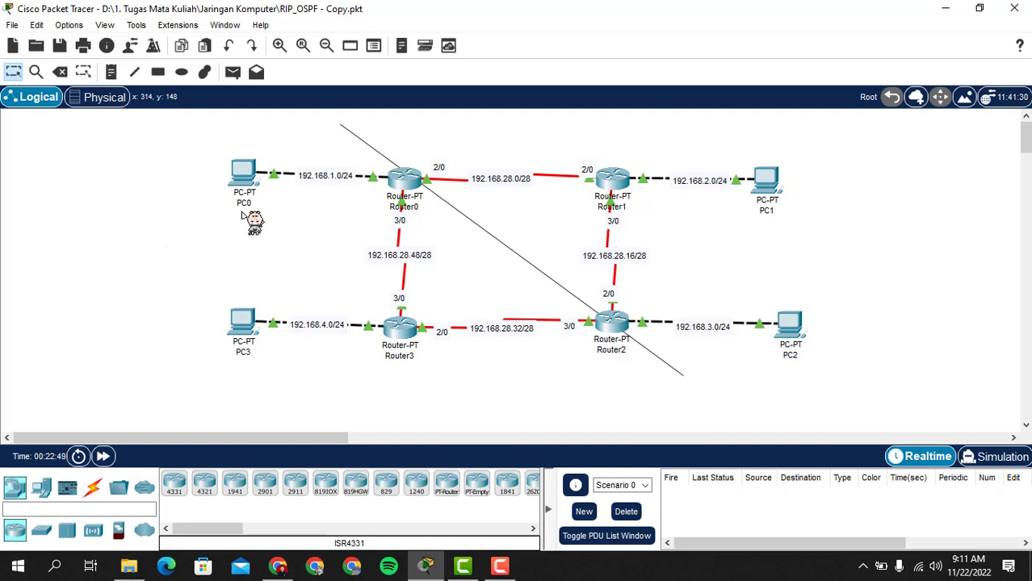
Review PC0's FastEthernet0 IPv4 address and subnet mask, then its default gateway, and close its configuration window.
{"action": "left_click", "coordinate": [245, 171]}
{"action": "left_click", "coordinate": [331, 131]}
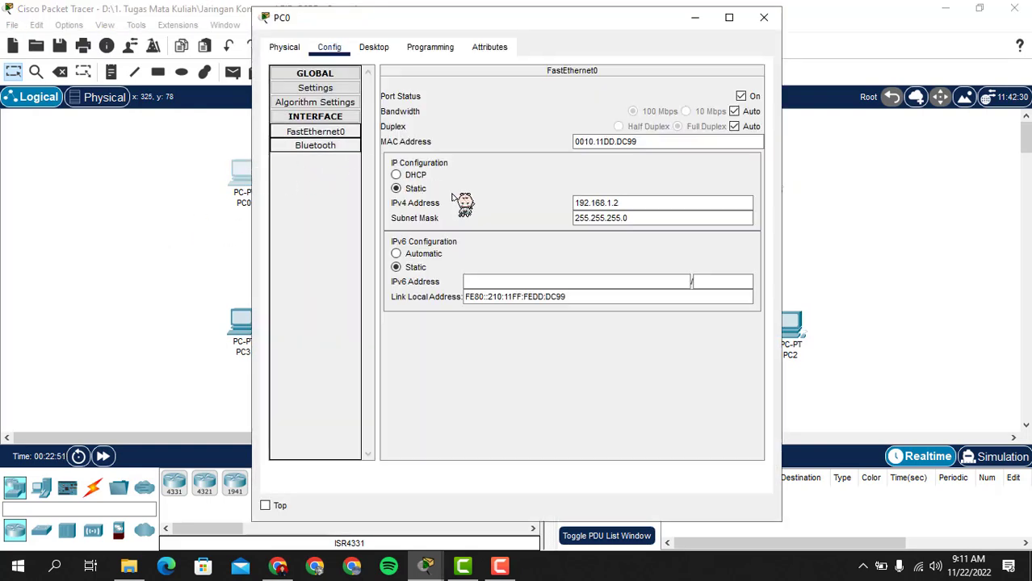
{"action": "left_click", "coordinate": [638, 218]}
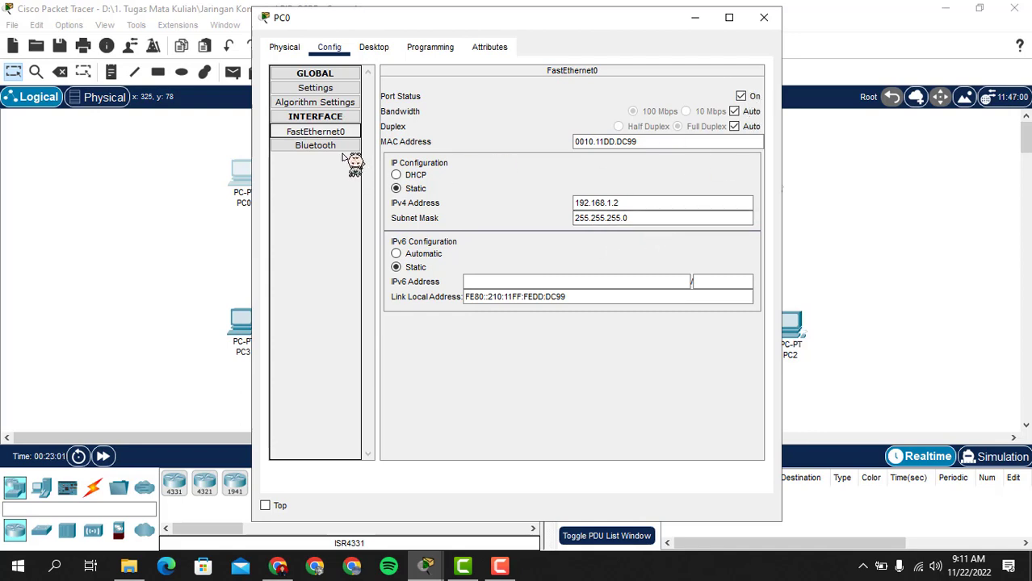
{"action": "left_click", "coordinate": [343, 89]}
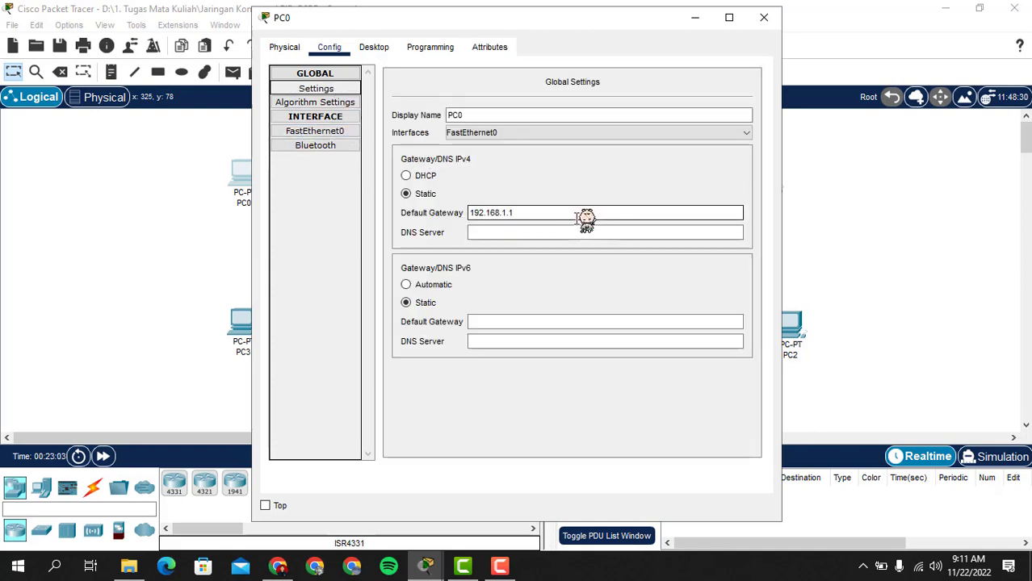
{"action": "left_click_drag", "start_coordinate": [578, 216], "coordinate": [467, 213]}
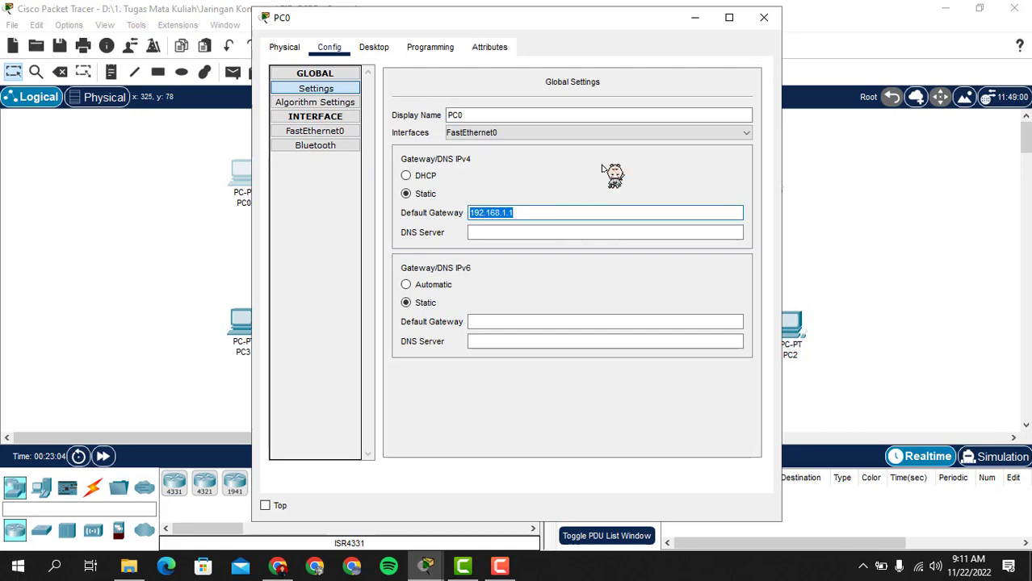
{"action": "left_click_drag", "start_coordinate": [638, 25], "coordinate": [857, 49]}
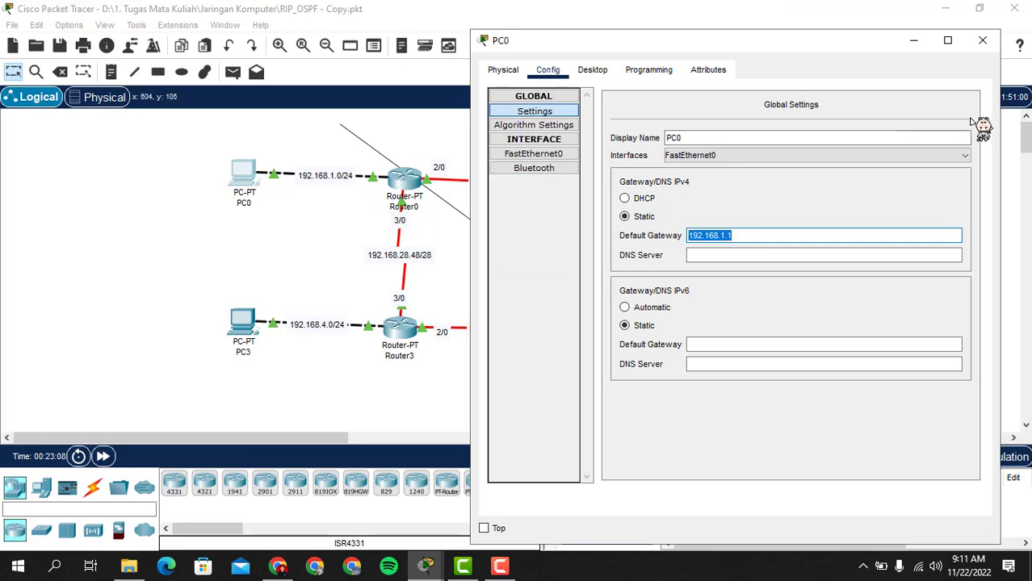
{"action": "left_click", "coordinate": [981, 39]}
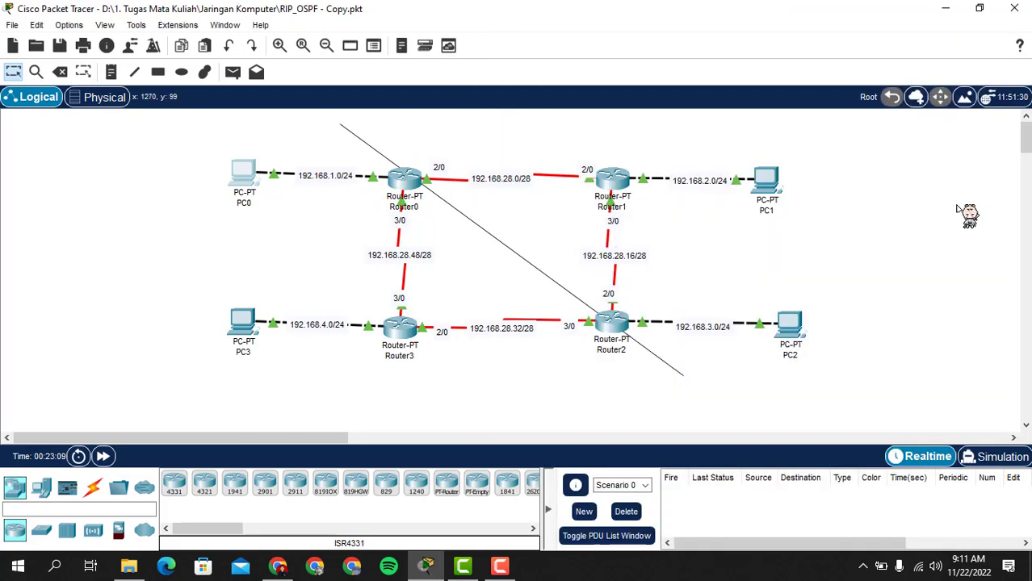
Inspect Router0's FastEthernet0/0 IP configuration and compare its address with the default gateway set on PC0.
{"action": "left_click", "coordinate": [411, 187]}
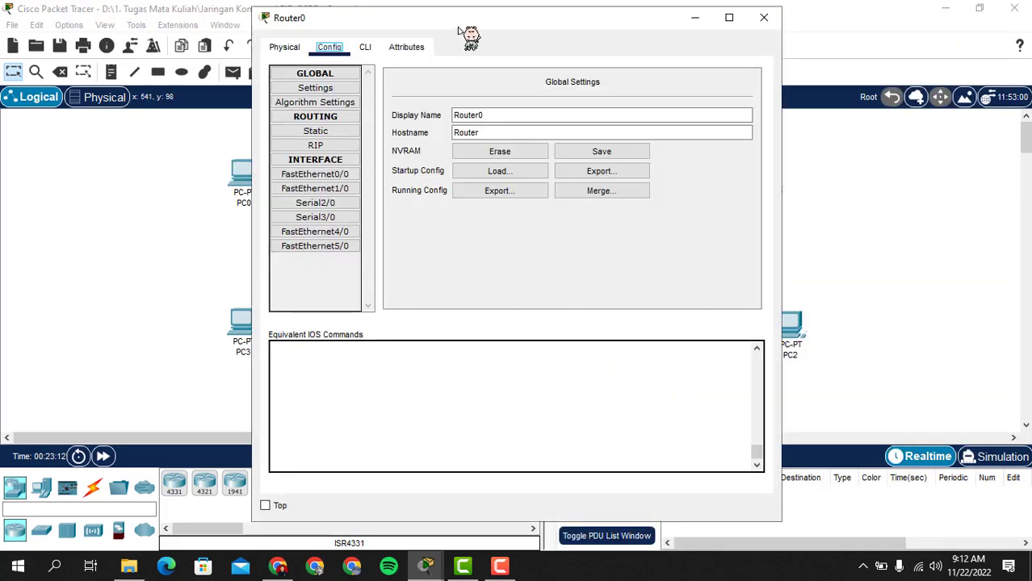
{"action": "left_click", "coordinate": [323, 175]}
{"action": "left_click_drag", "start_coordinate": [497, 26], "coordinate": [726, 37]}
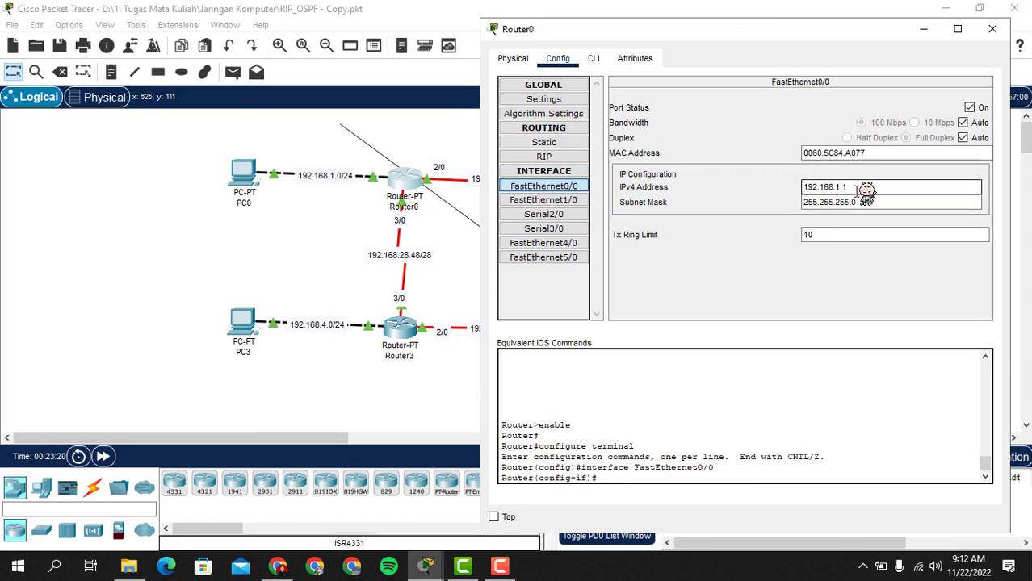
{"action": "left_click", "coordinate": [251, 181]}
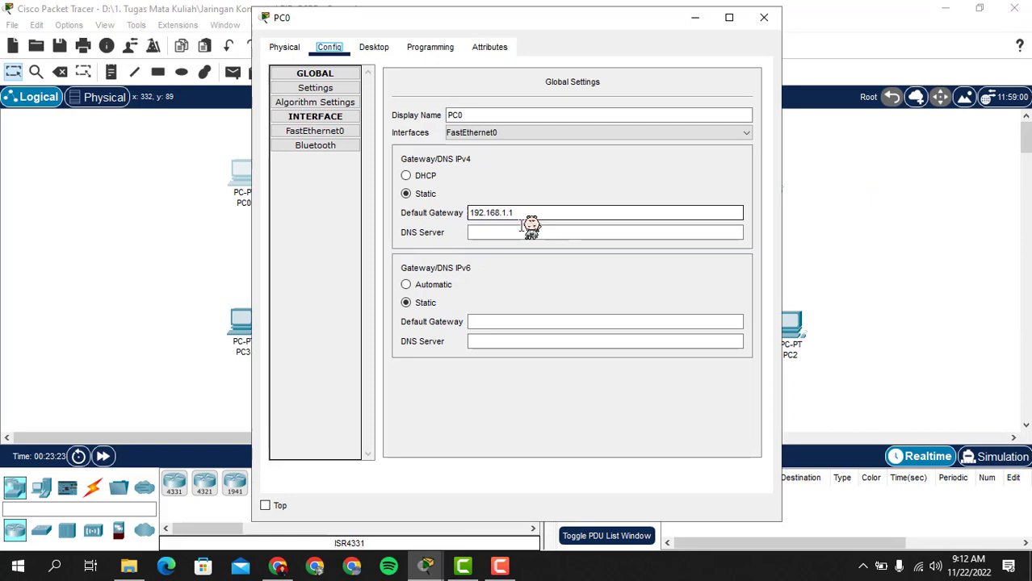
{"action": "left_click", "coordinate": [764, 17]}
Return to Router0's configuration, examine the IP settings of Serial2/0 and Serial3/0 against the topology, and close it.
{"action": "mouse_move", "coordinate": [452, 565]}
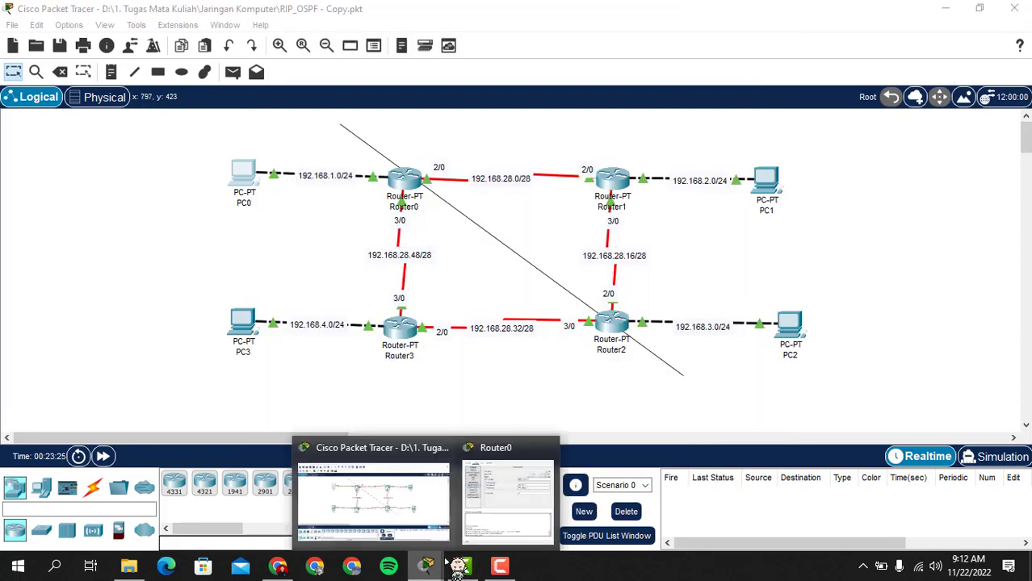
{"action": "left_click", "coordinate": [523, 507]}
{"action": "left_click", "coordinate": [585, 215]}
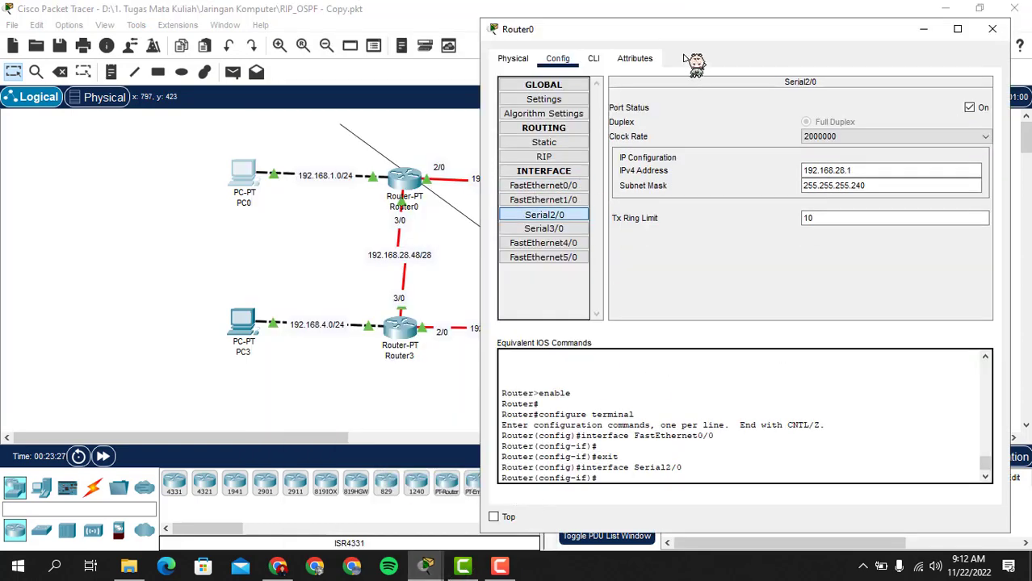
{"action": "left_click_drag", "start_coordinate": [690, 30], "coordinate": [830, 39]}
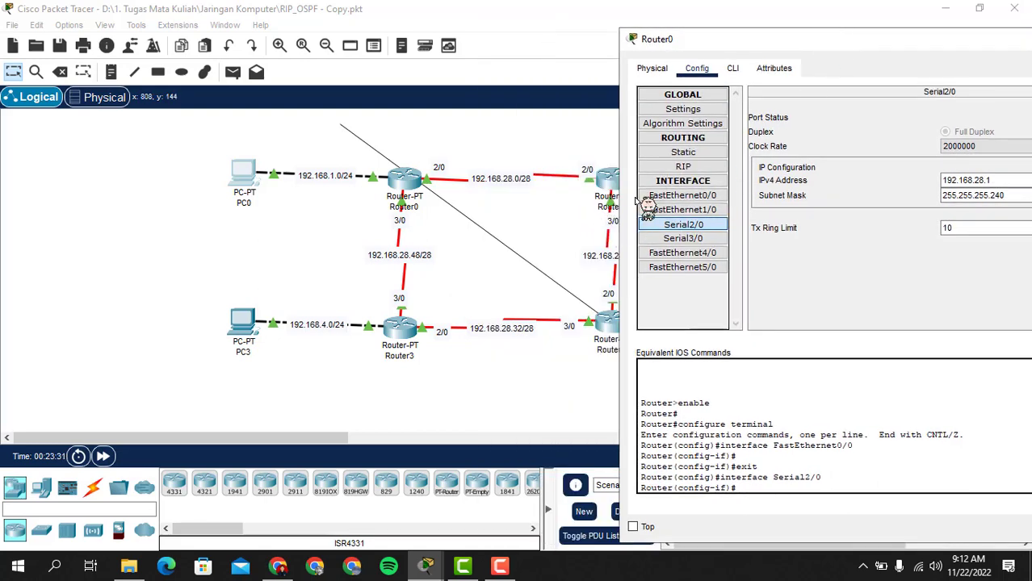
{"action": "left_click_drag", "start_coordinate": [760, 42], "coordinate": [787, 45]}
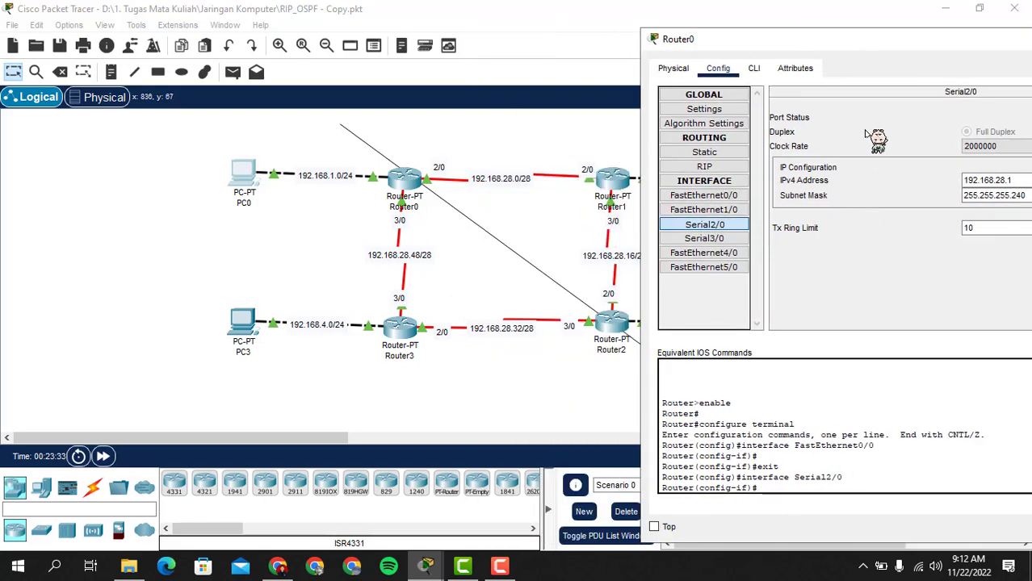
{"action": "left_click_drag", "start_coordinate": [854, 38], "coordinate": [800, 37]}
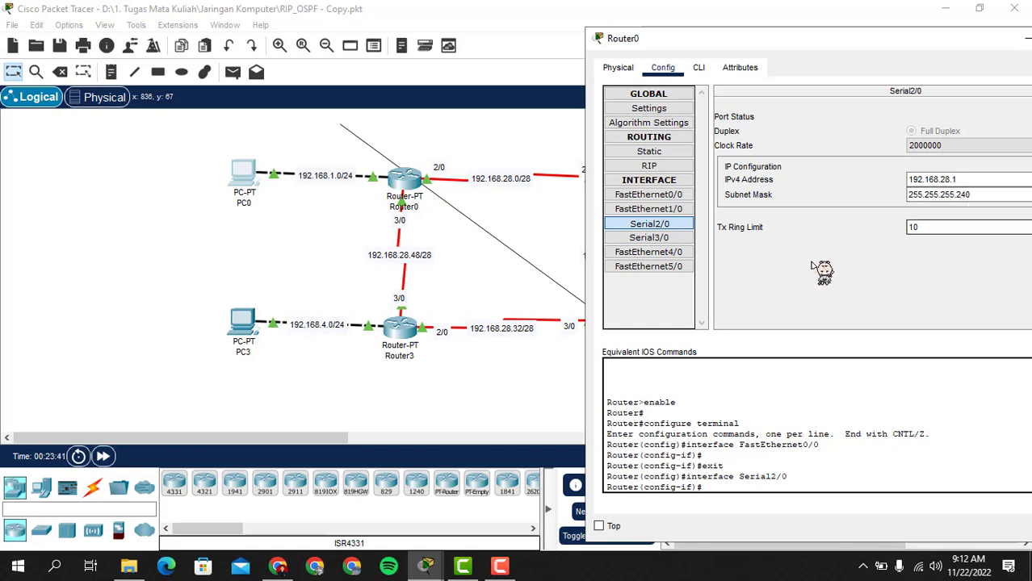
{"action": "left_click", "coordinate": [674, 239]}
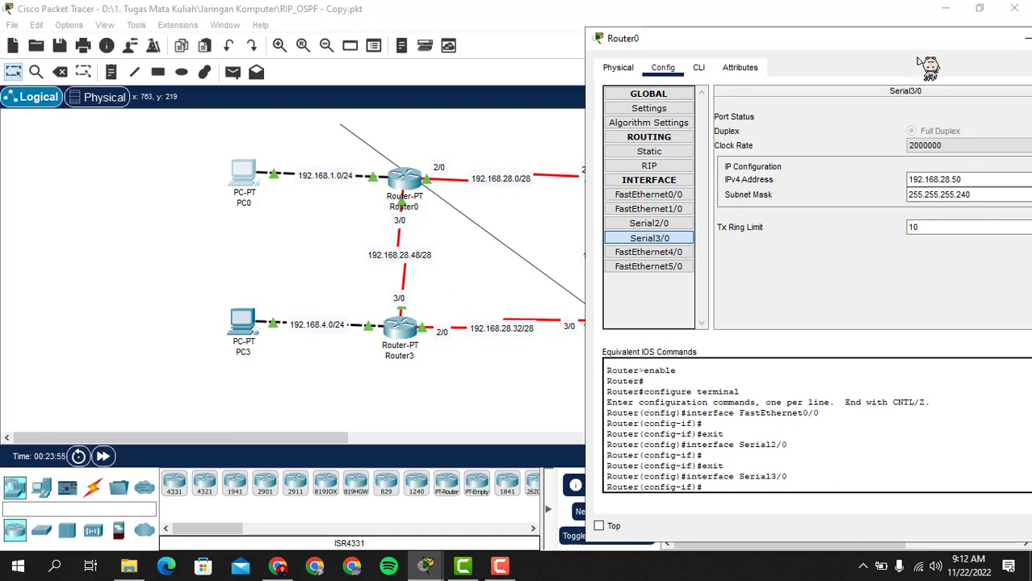
{"action": "left_click_drag", "start_coordinate": [876, 40], "coordinate": [511, 80]}
{"action": "left_click", "coordinate": [732, 78]}
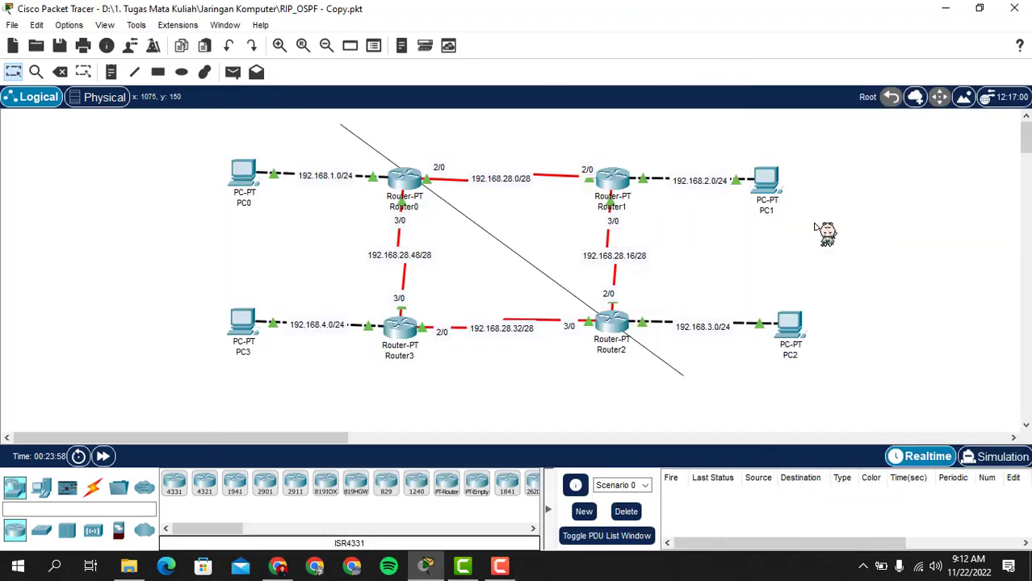
Inspect the IP addresses and subnet masks of Router1's FastEthernet0/0, Serial2/0 and Serial3/0 interfaces, and close its configuration.
{"action": "left_click", "coordinate": [623, 195]}
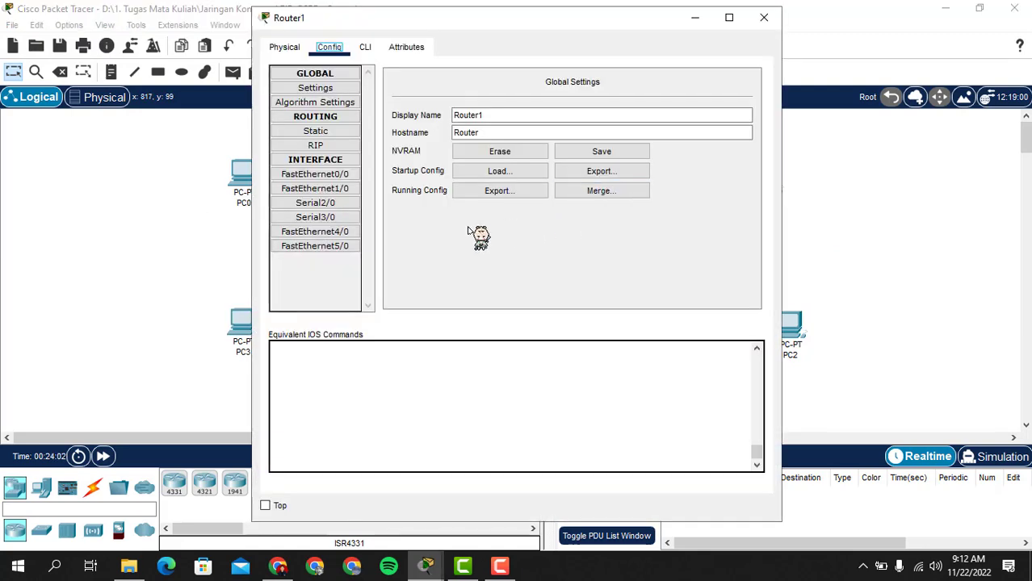
{"action": "left_click", "coordinate": [349, 176]}
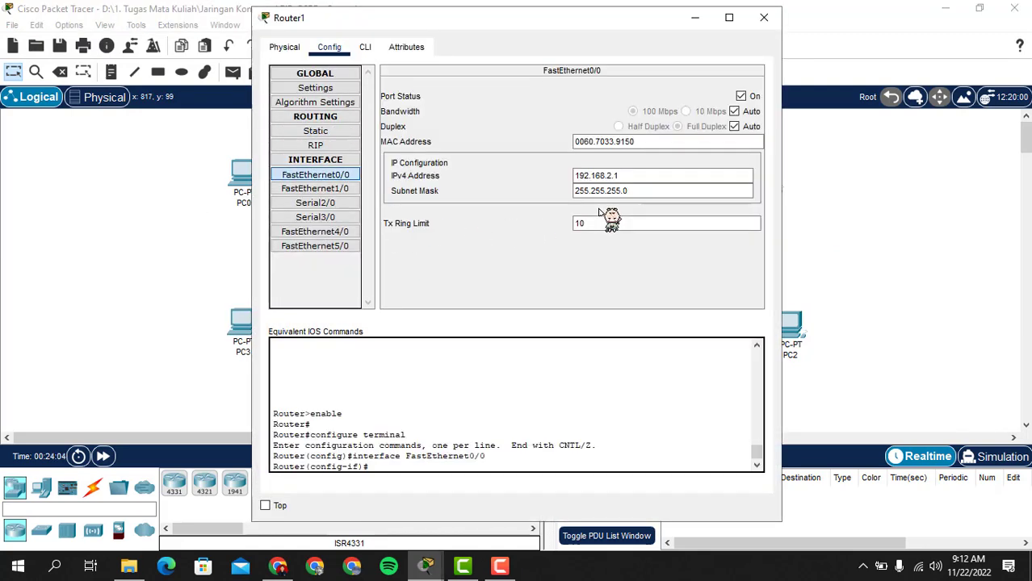
{"action": "left_click_drag", "start_coordinate": [611, 25], "coordinate": [524, 28]}
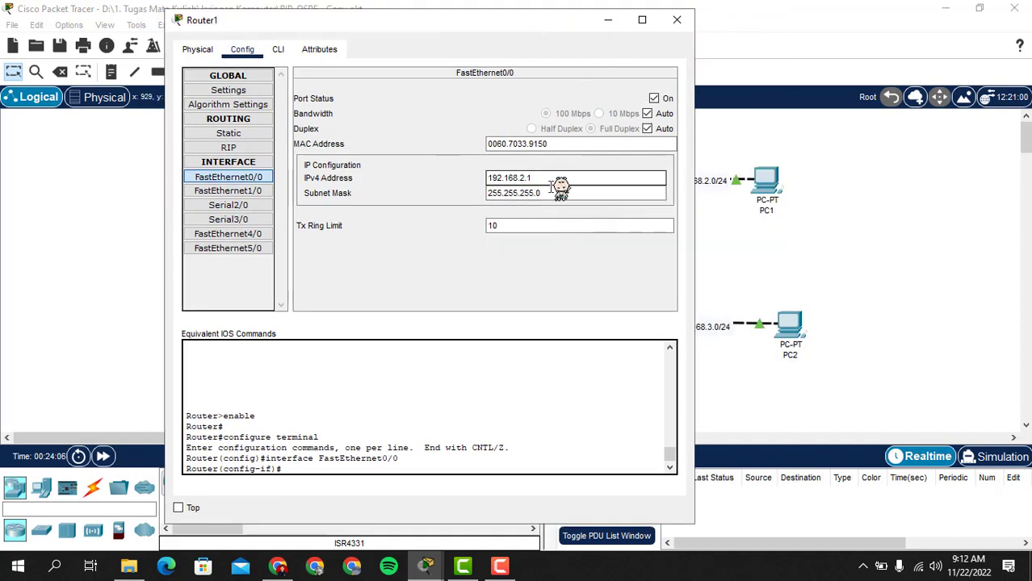
{"action": "left_click", "coordinate": [229, 206]}
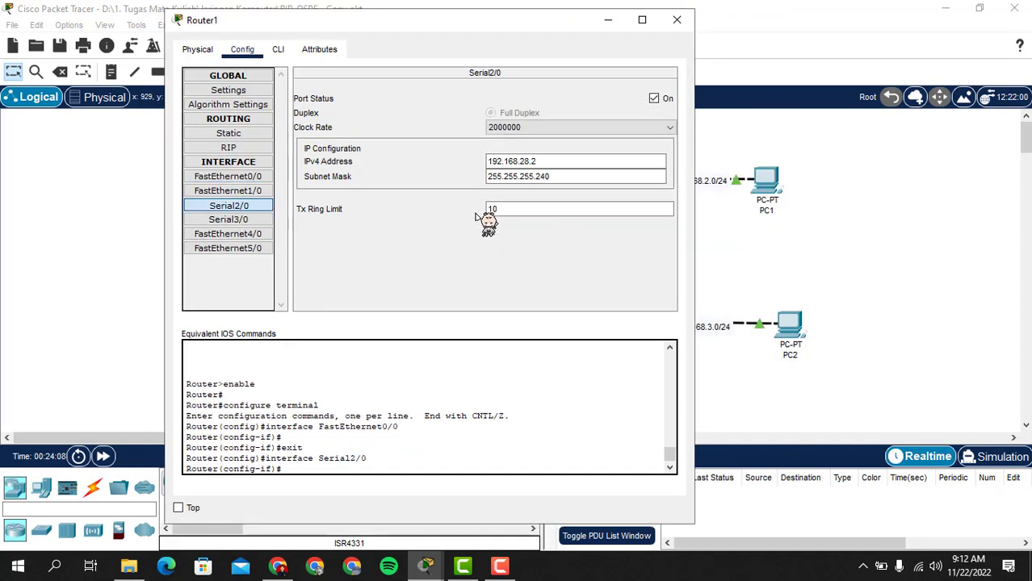
{"action": "left_click_drag", "start_coordinate": [525, 30], "coordinate": [769, 48]}
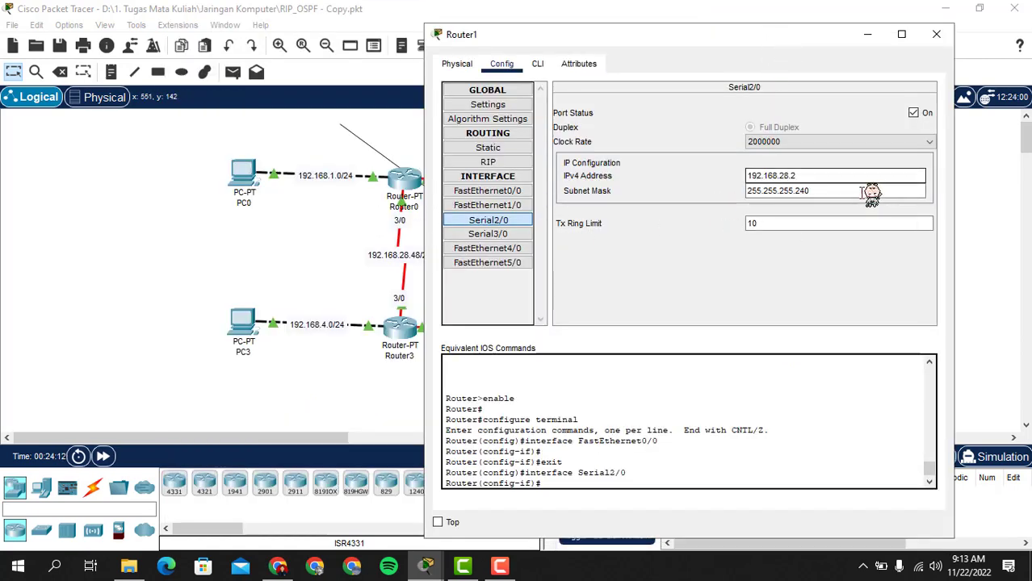
{"action": "left_click", "coordinate": [501, 235]}
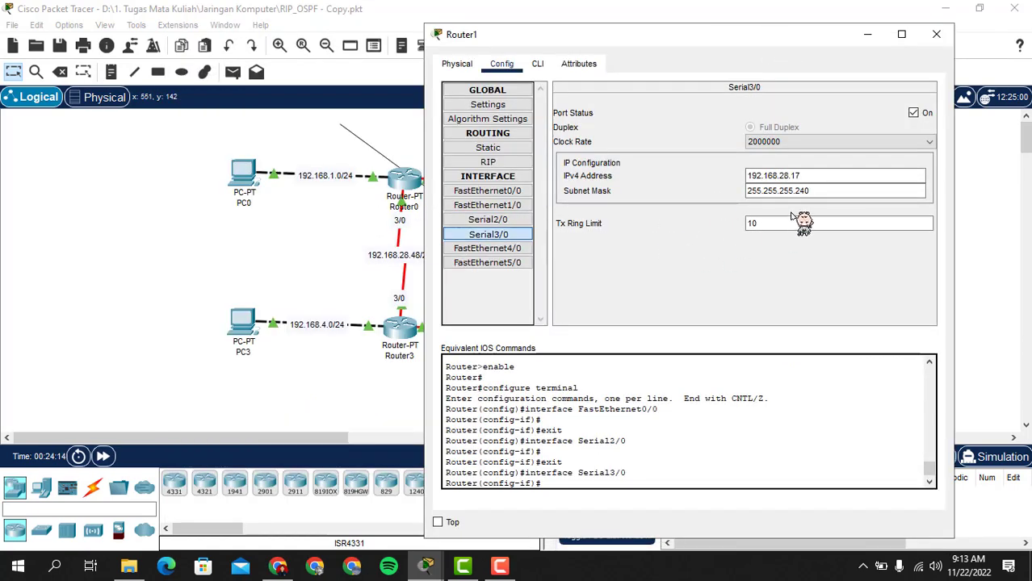
{"action": "left_click_drag", "start_coordinate": [750, 37], "coordinate": [457, 39]}
{"action": "left_click_drag", "start_coordinate": [452, 48], "coordinate": [347, 43]}
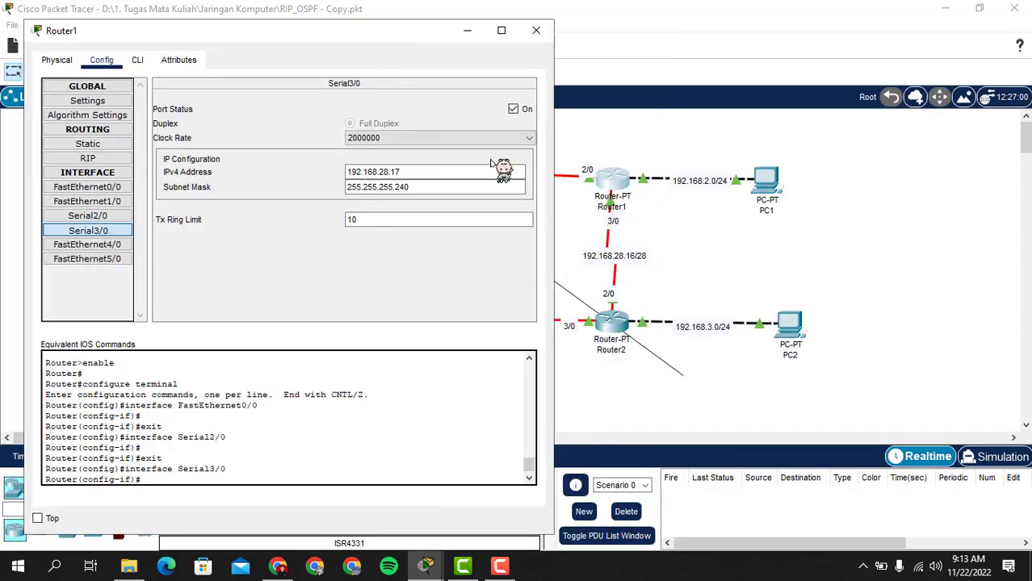
{"action": "left_click", "coordinate": [536, 31]}
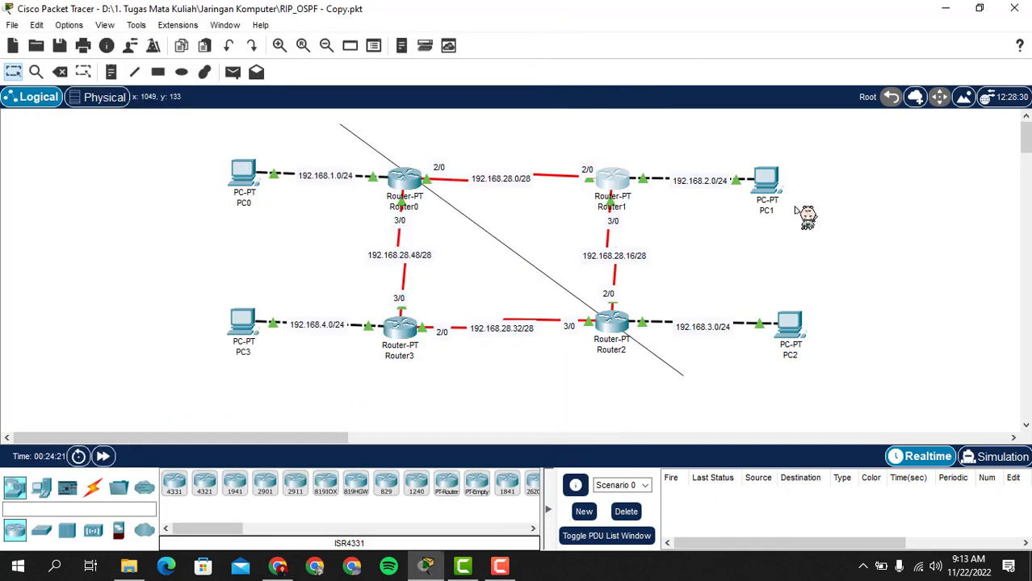
Check PC1's default gateway and its FastEthernet0 IPv4 address and subnet mask, and close its configuration.
{"action": "left_click", "coordinate": [763, 187]}
{"action": "left_click_drag", "start_coordinate": [637, 18], "coordinate": [412, 42]}
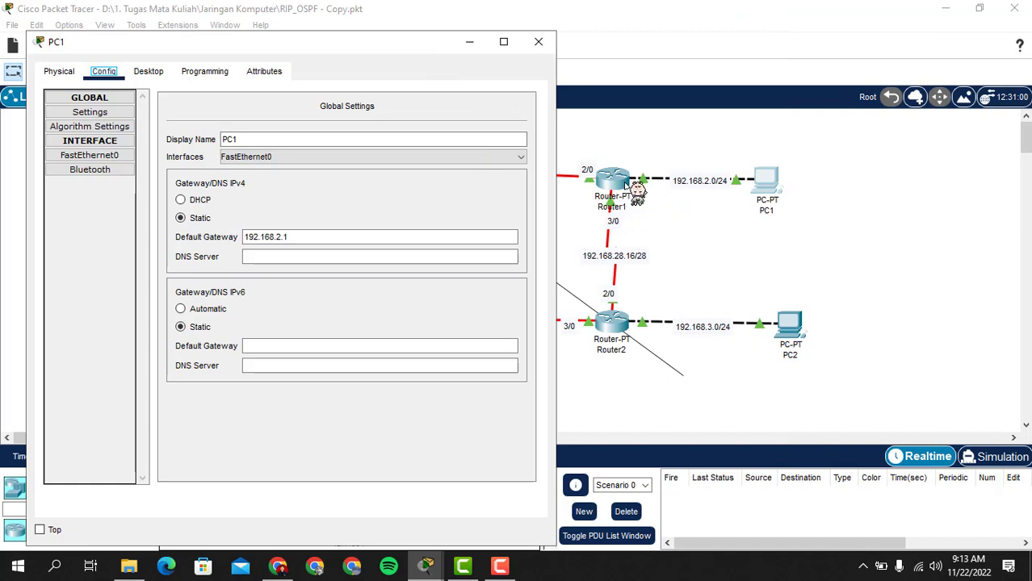
{"action": "left_click", "coordinate": [101, 157]}
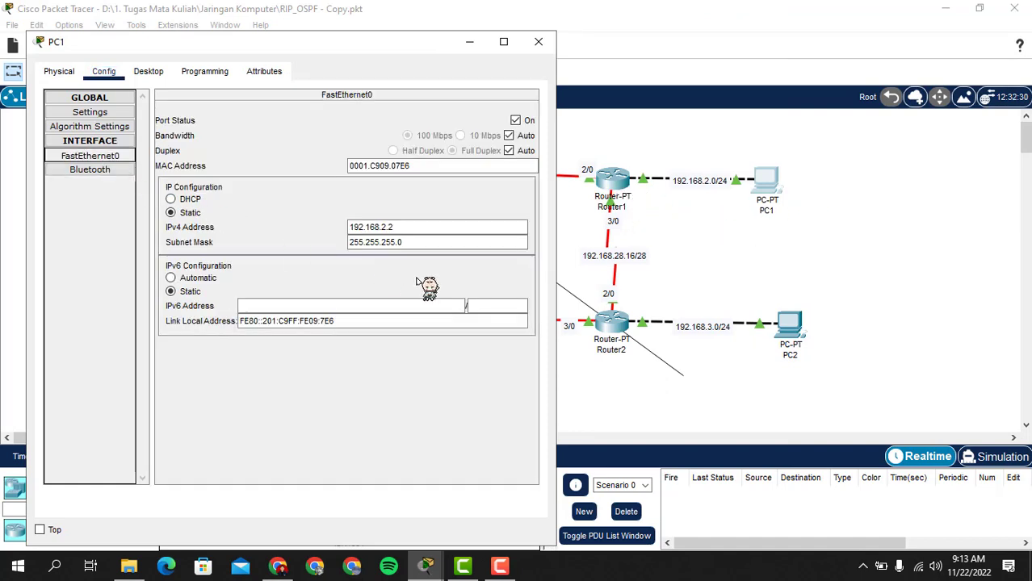
{"action": "left_click", "coordinate": [539, 41]}
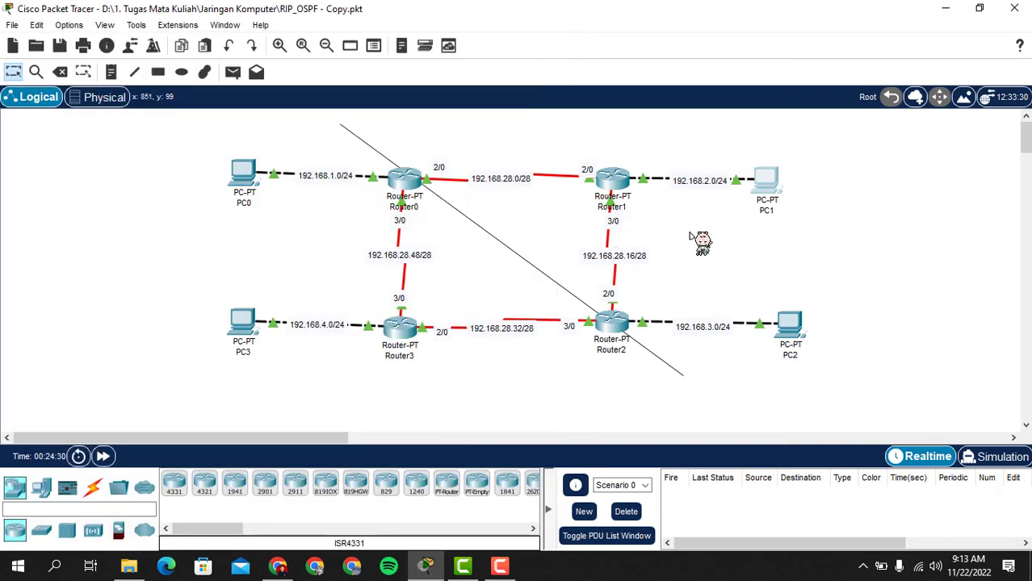
Inspect the IP addresses and subnet masks of Router2's FastEthernet0/0, Serial2/0 and Serial3/0 against the topology, and close its configuration.
{"action": "left_click", "coordinate": [622, 331]}
{"action": "left_click", "coordinate": [345, 176]}
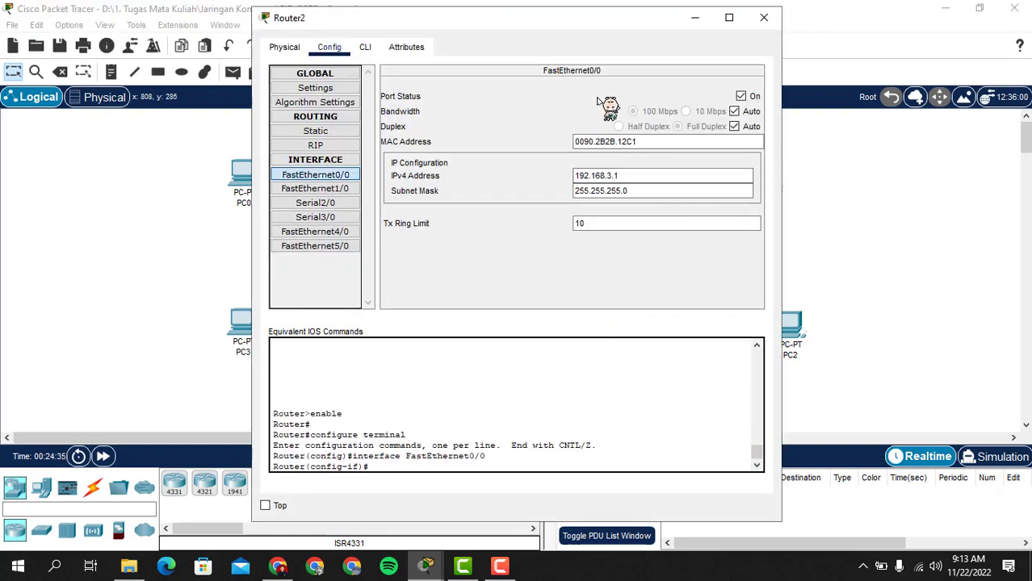
{"action": "left_click_drag", "start_coordinate": [589, 24], "coordinate": [461, 21]}
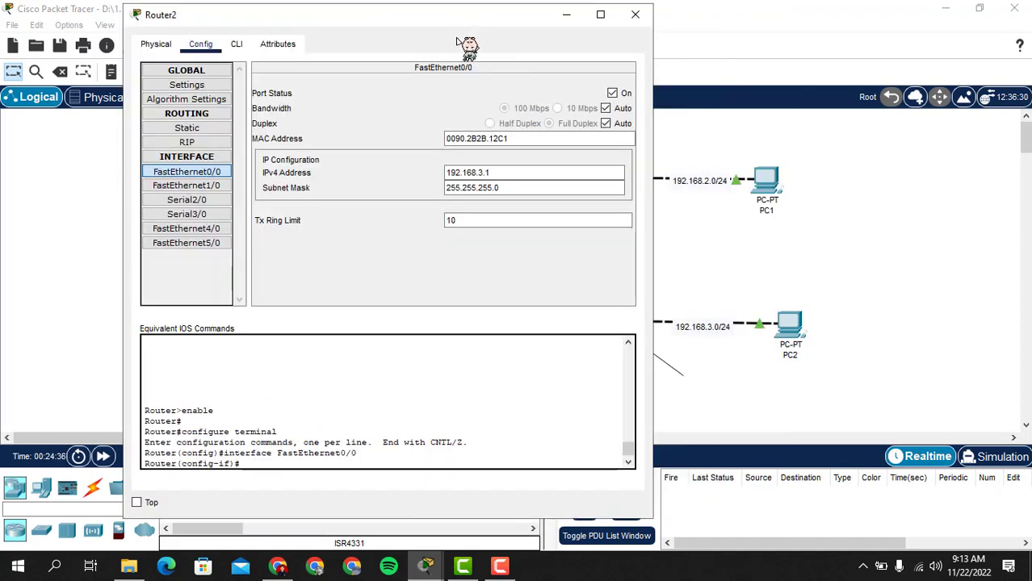
{"action": "left_click", "coordinate": [211, 201]}
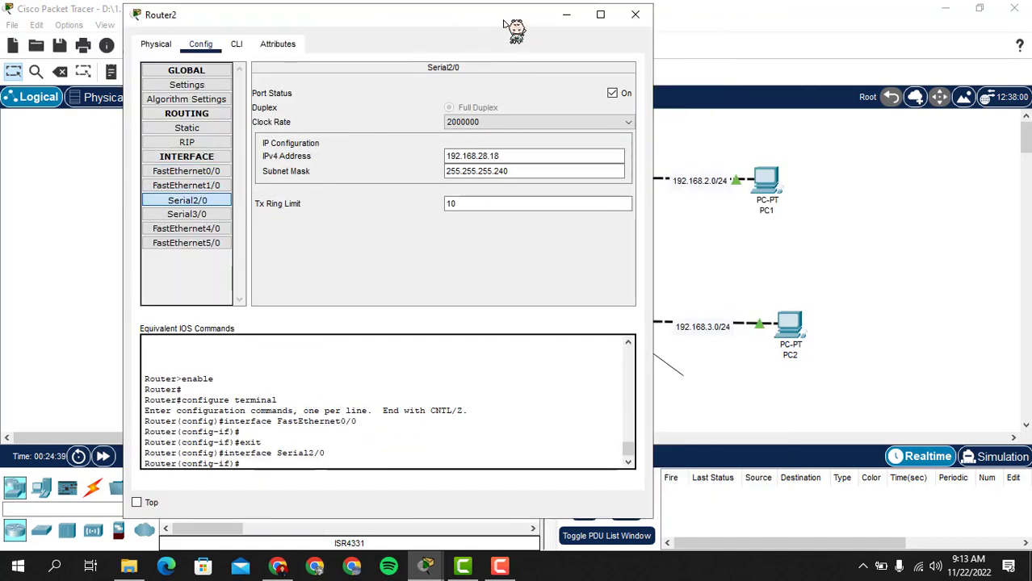
{"action": "left_click_drag", "start_coordinate": [505, 22], "coordinate": [374, 30]}
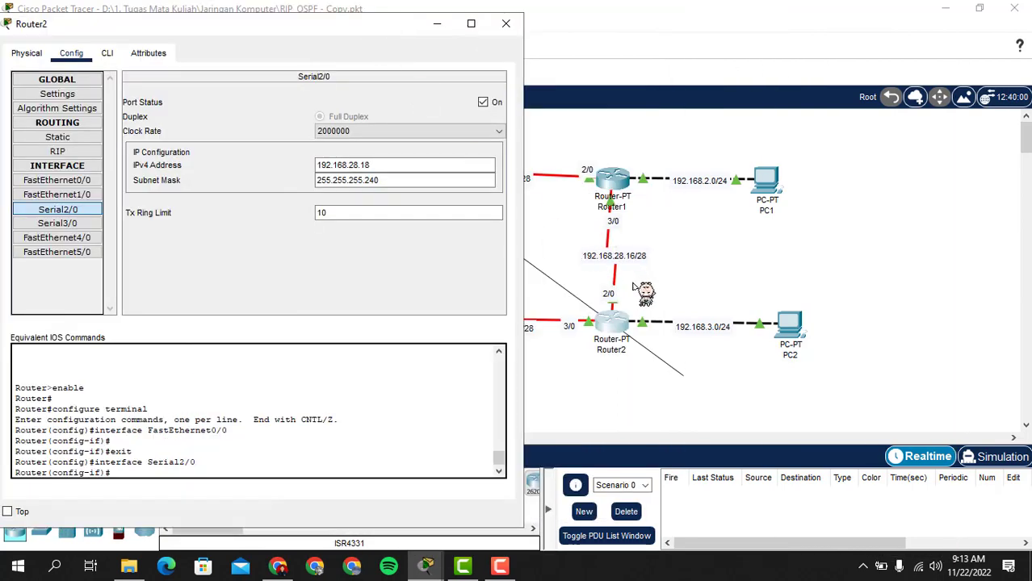
{"action": "left_click_drag", "start_coordinate": [312, 30], "coordinate": [320, 33]}
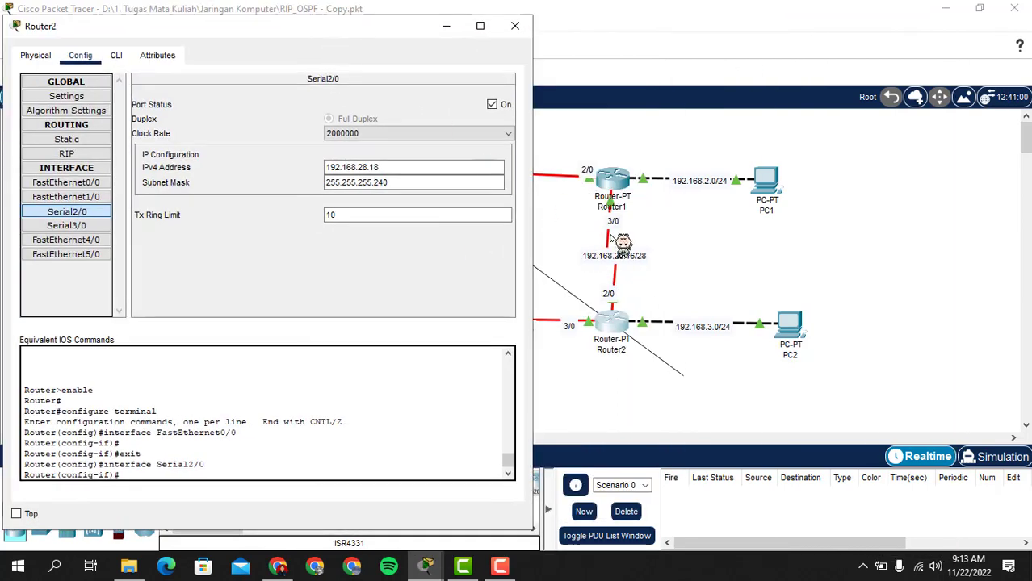
{"action": "left_click", "coordinate": [104, 228]}
{"action": "left_click_drag", "start_coordinate": [315, 34], "coordinate": [798, 50]}
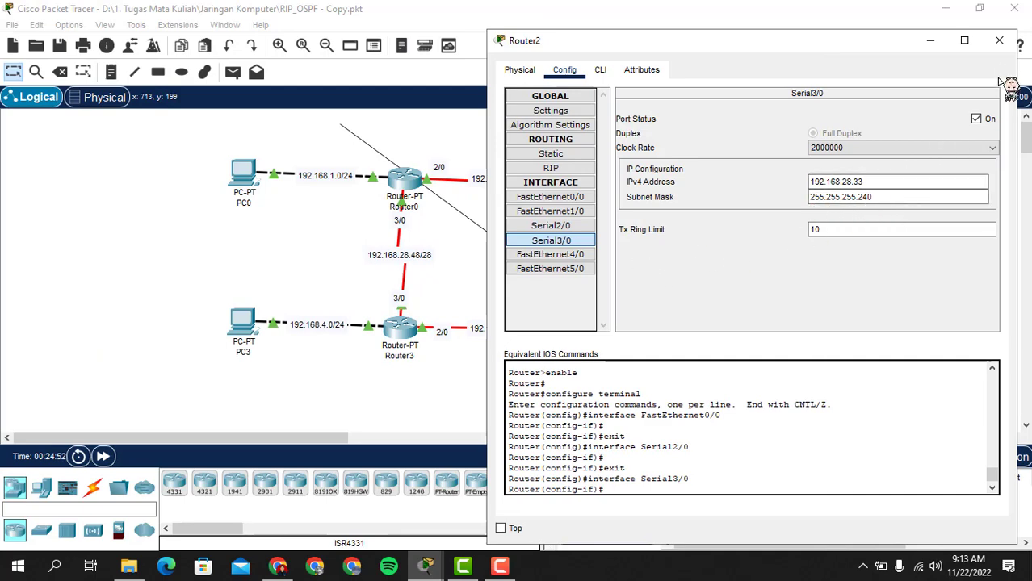
{"action": "left_click", "coordinate": [998, 40]}
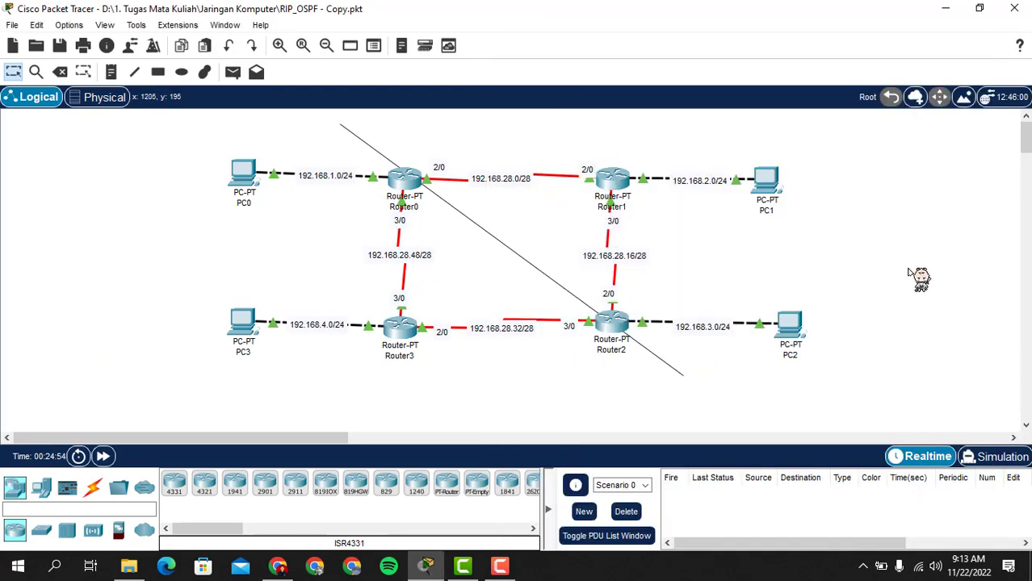
Check PC2's default gateway and its FastEthernet0 IPv4 address and subnet mask, and close its configuration.
{"action": "left_click", "coordinate": [789, 331]}
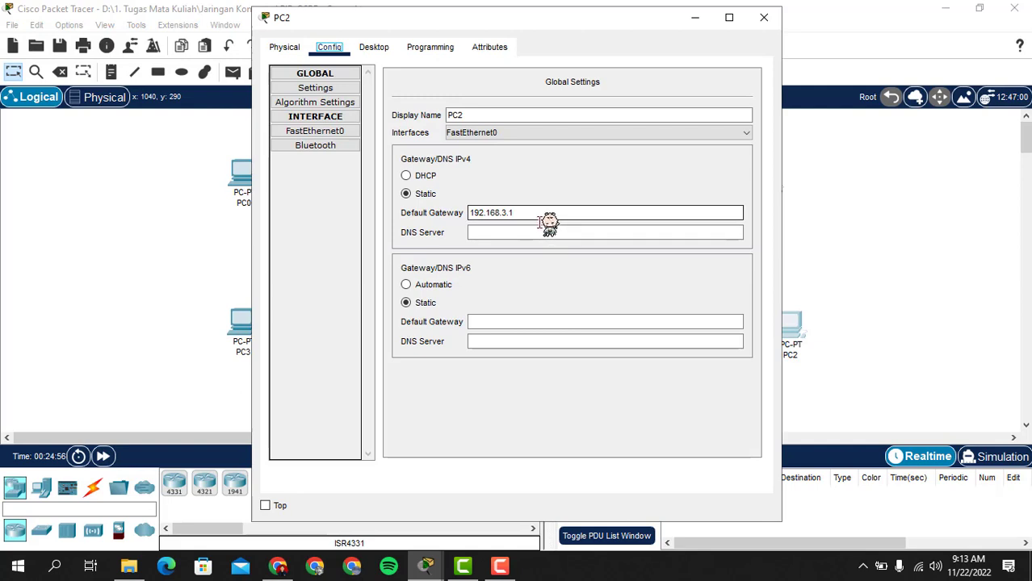
{"action": "left_click_drag", "start_coordinate": [587, 24], "coordinate": [406, 29]}
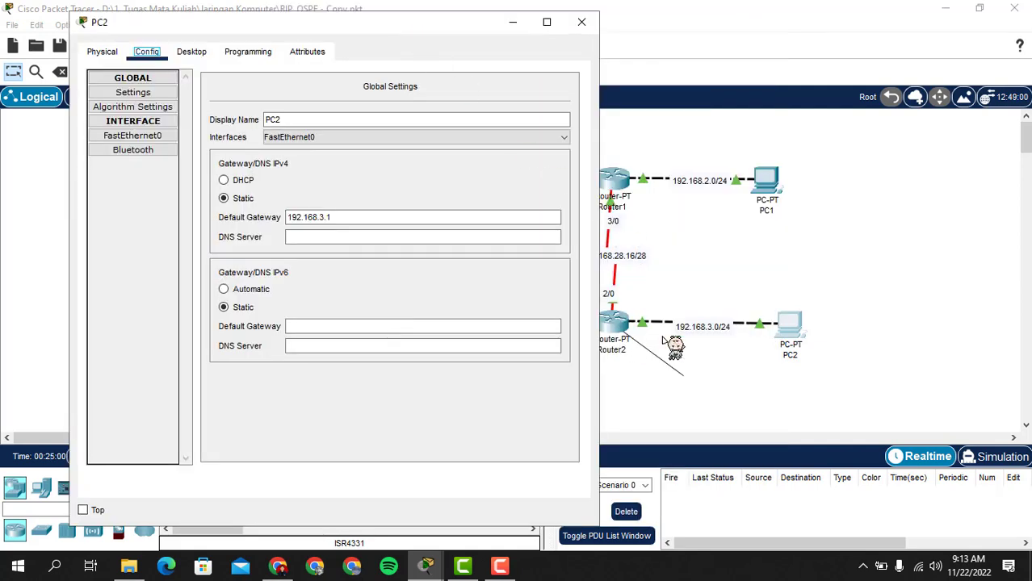
{"action": "left_click", "coordinate": [159, 141]}
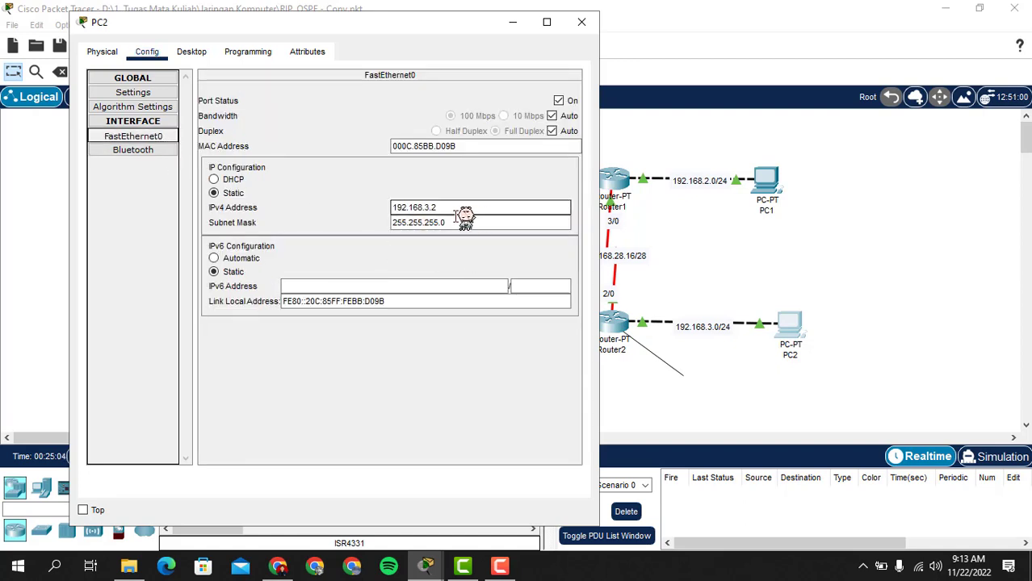
{"action": "left_click", "coordinate": [581, 22]}
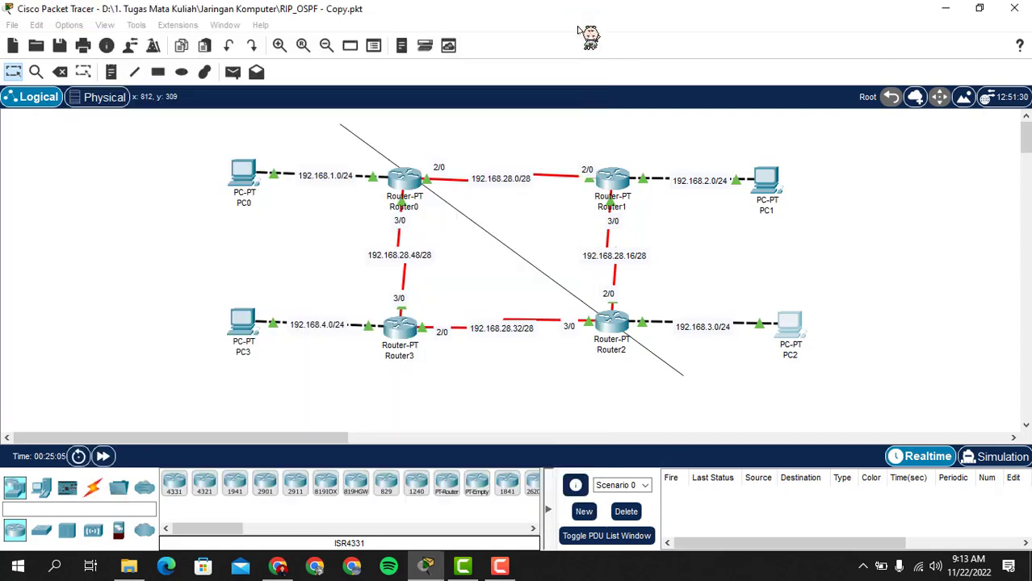
Inspect the IP addresses and subnet masks of Router3's FastEthernet0/0, Serial2/0 and Serial3/0 interfaces, and close its configuration.
{"action": "left_click", "coordinate": [405, 335]}
{"action": "left_click_drag", "start_coordinate": [471, 32], "coordinate": [748, 61]}
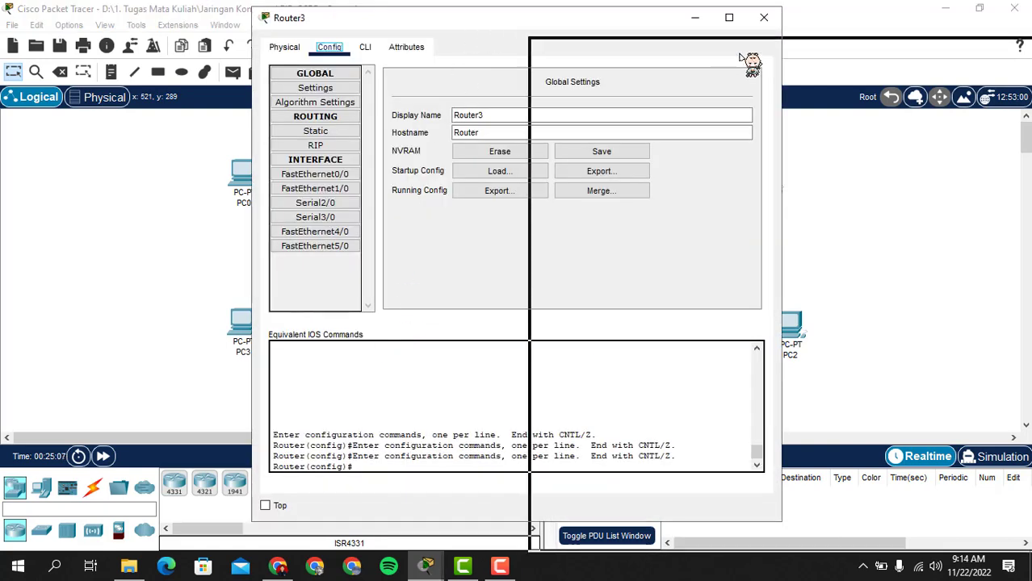
{"action": "left_click", "coordinate": [611, 205]}
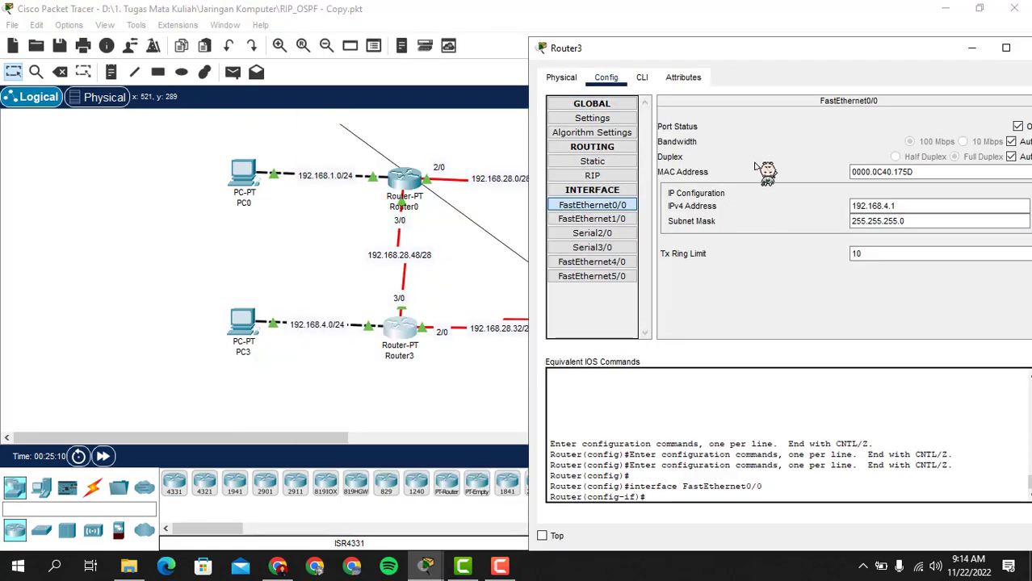
{"action": "left_click_drag", "start_coordinate": [886, 50], "coordinate": [850, 39]}
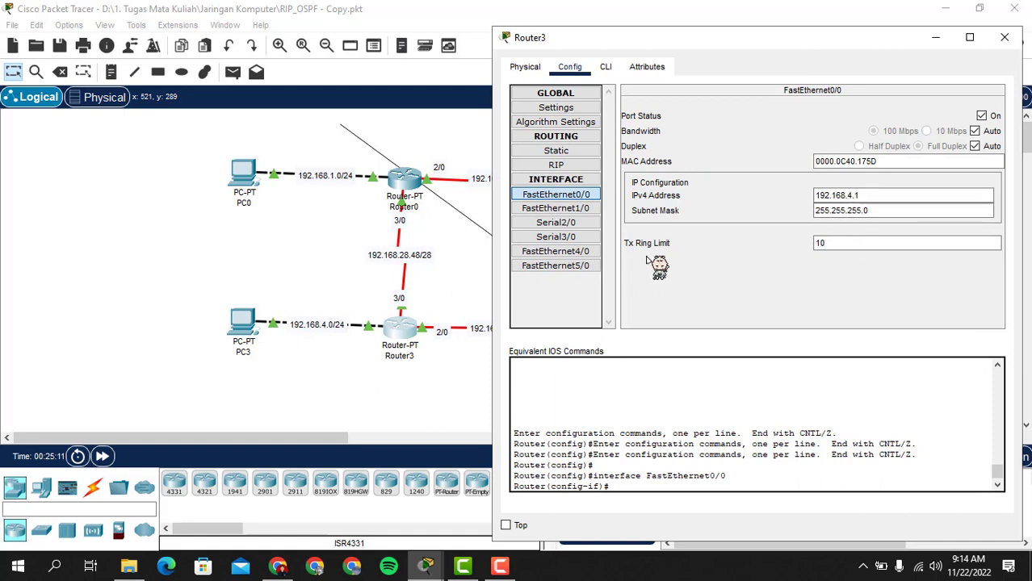
{"action": "left_click", "coordinate": [588, 229]}
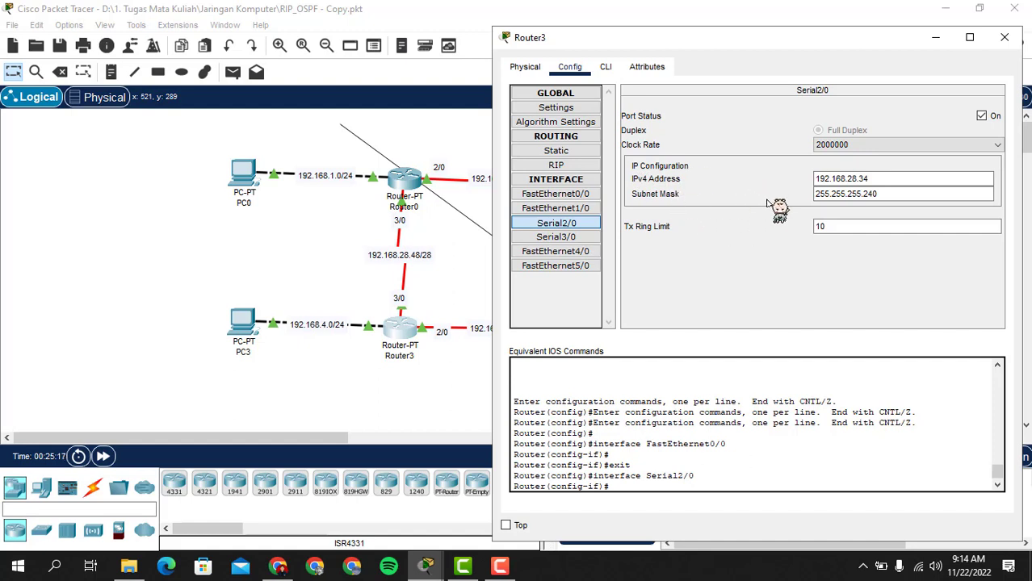
{"action": "left_click", "coordinate": [583, 238]}
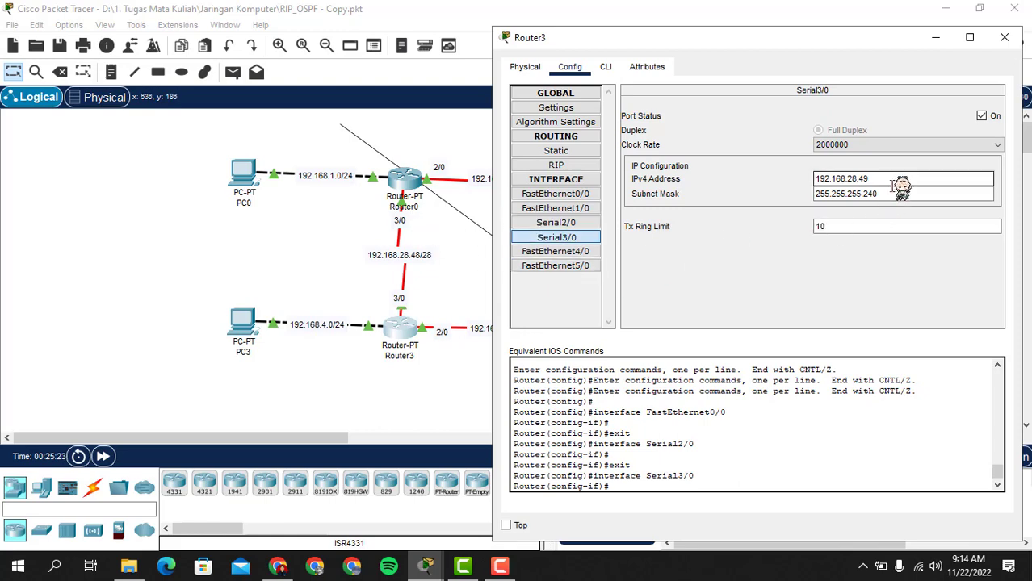
{"action": "left_click", "coordinate": [1004, 37]}
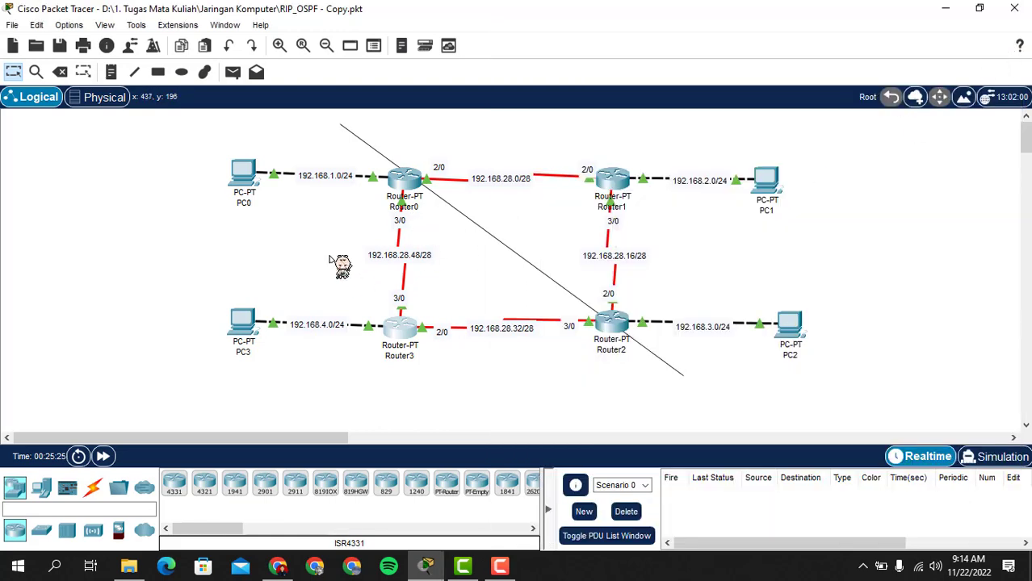
Check PC3's default gateway and its FastEthernet0 IPv4 address and subnet mask, and close its configuration.
{"action": "left_click", "coordinate": [253, 323]}
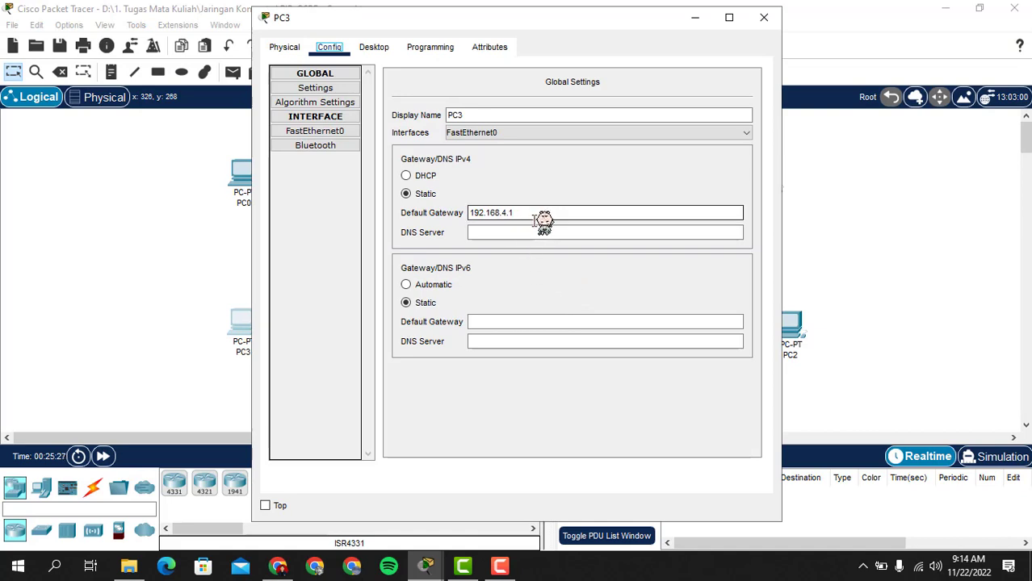
{"action": "left_click_drag", "start_coordinate": [613, 32], "coordinate": [800, 37]}
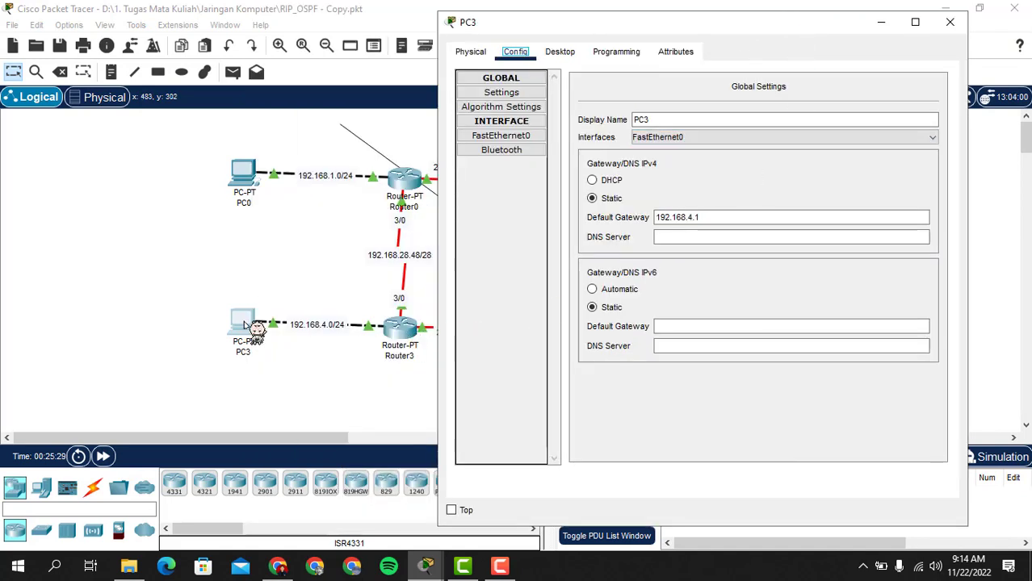
{"action": "left_click", "coordinate": [835, 238]}
{"action": "left_click", "coordinate": [508, 146]}
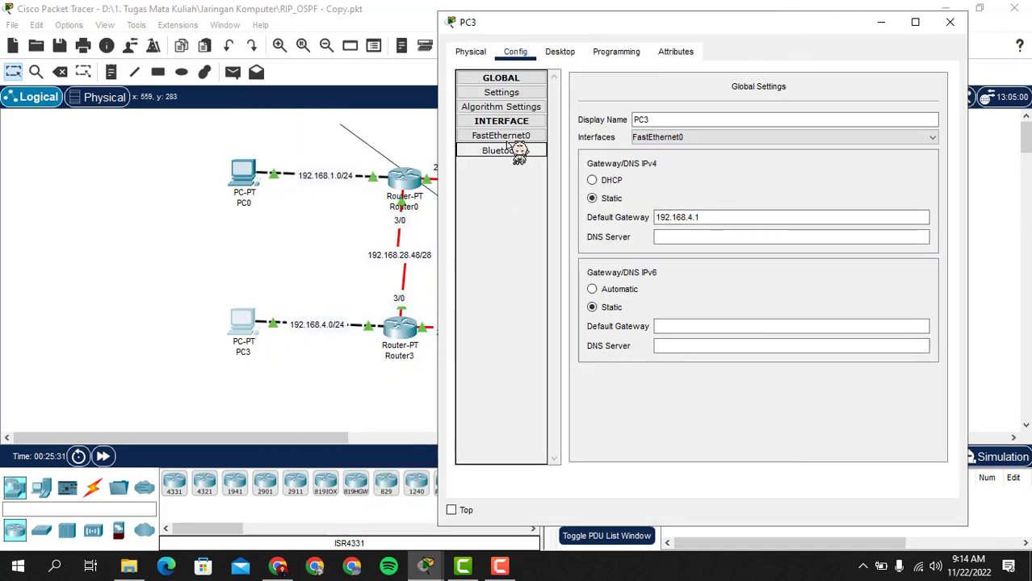
{"action": "left_click", "coordinate": [508, 137]}
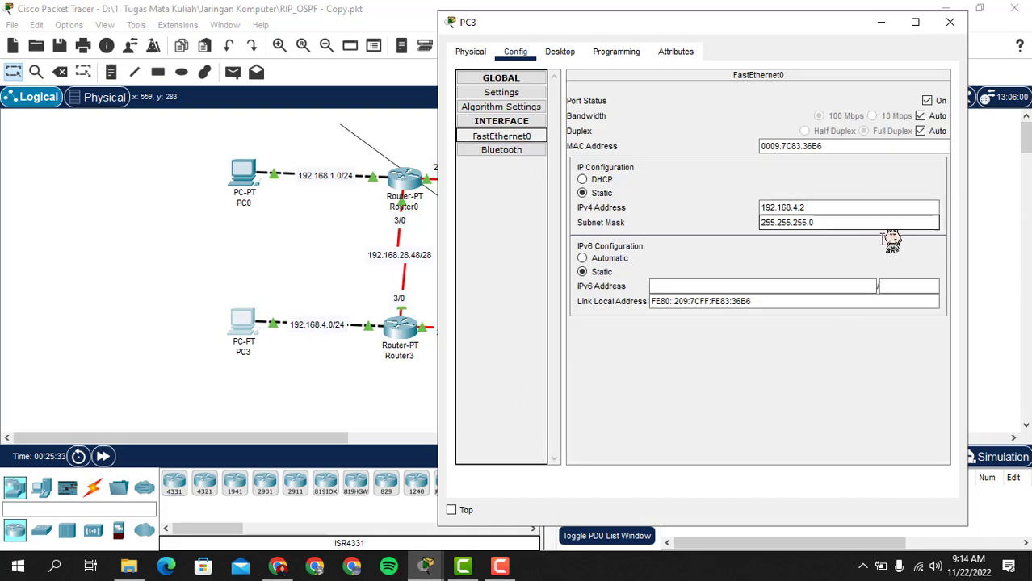
{"action": "left_click", "coordinate": [960, 22]}
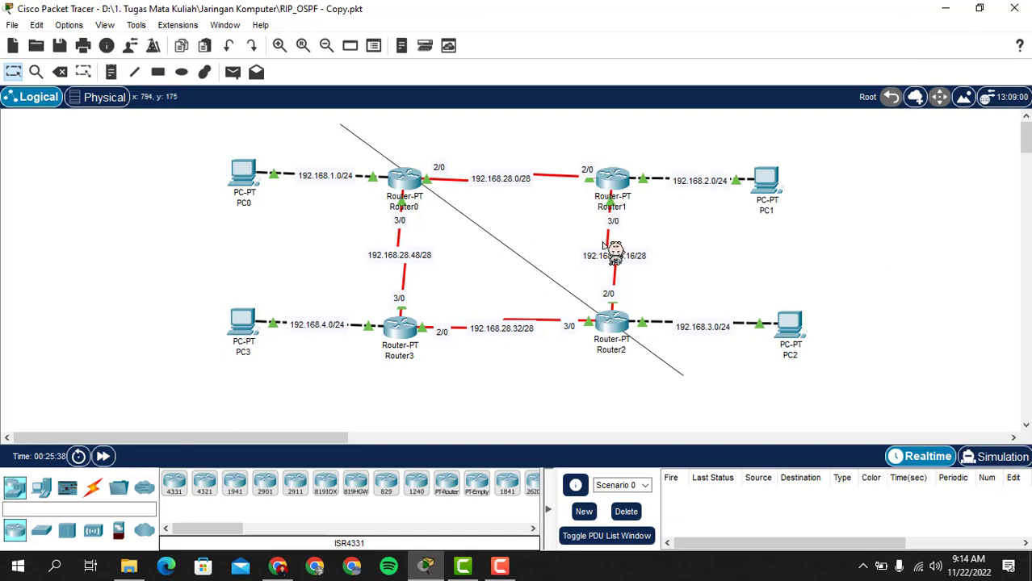
Open Router3's command-line interface and exit the current configuration session with two ex commands.
{"action": "left_click_drag", "start_coordinate": [192, 142], "coordinate": [468, 380]}
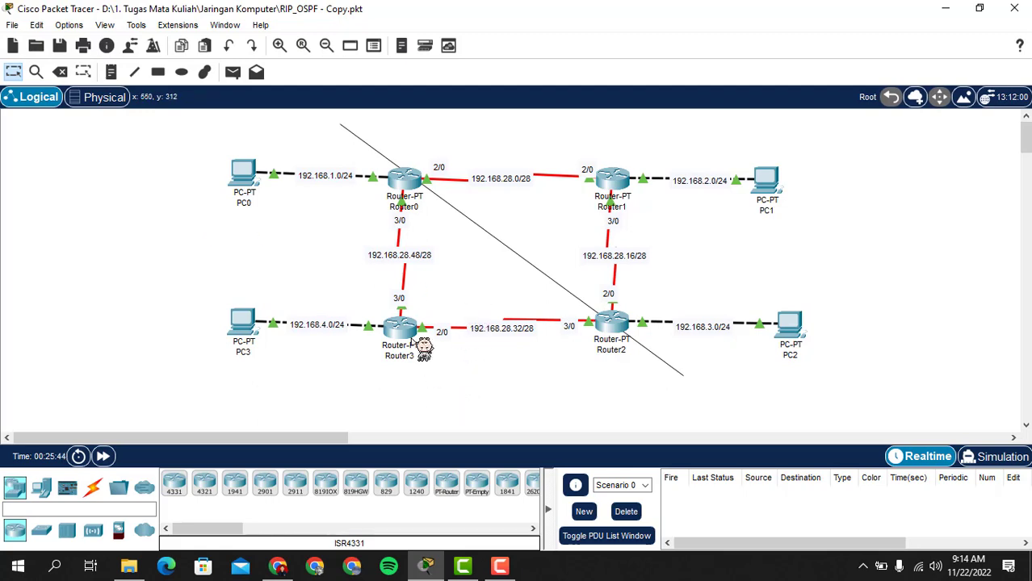
{"action": "left_click", "coordinate": [404, 330]}
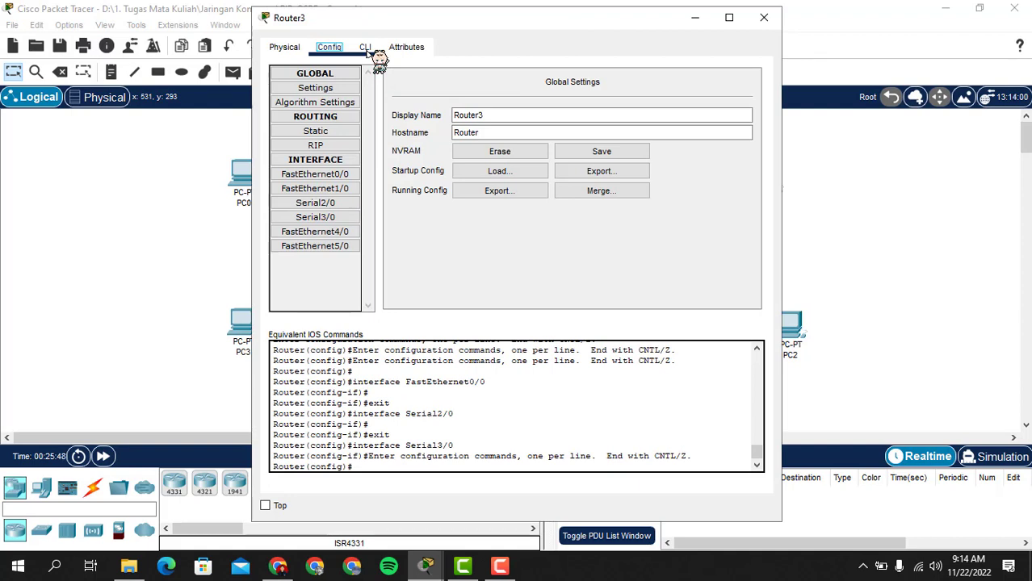
{"action": "left_click", "coordinate": [367, 50]}
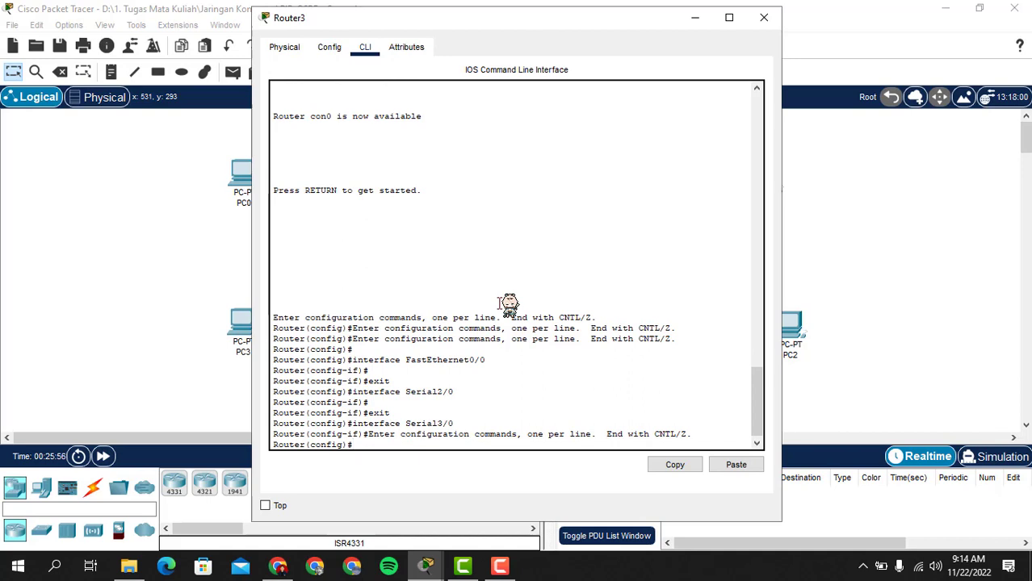
{"action": "type", "text": "ex"}
{"action": "key", "text": "Return"}
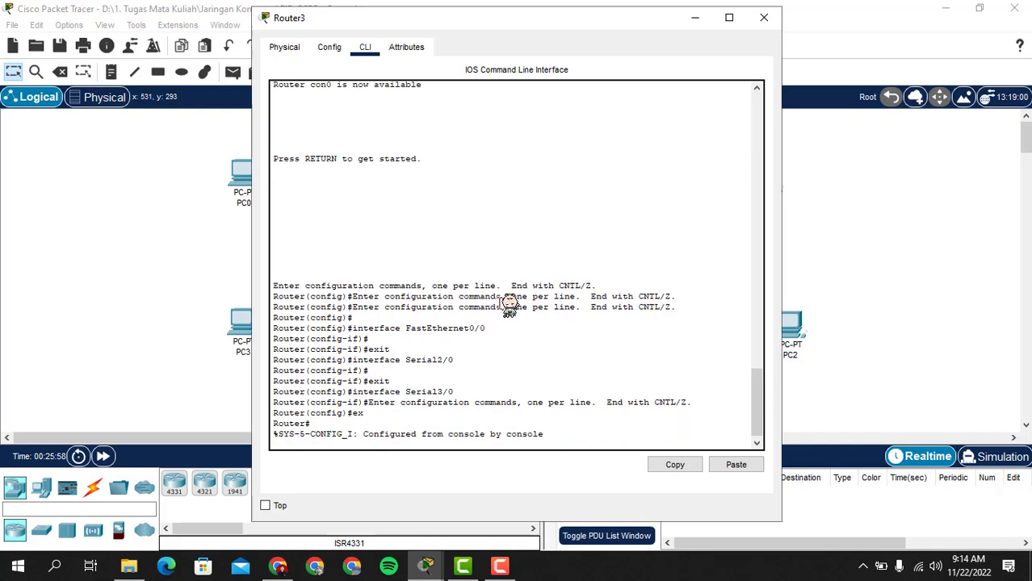
{"action": "type", "text": "ex"}
{"action": "key", "text": "Return"}
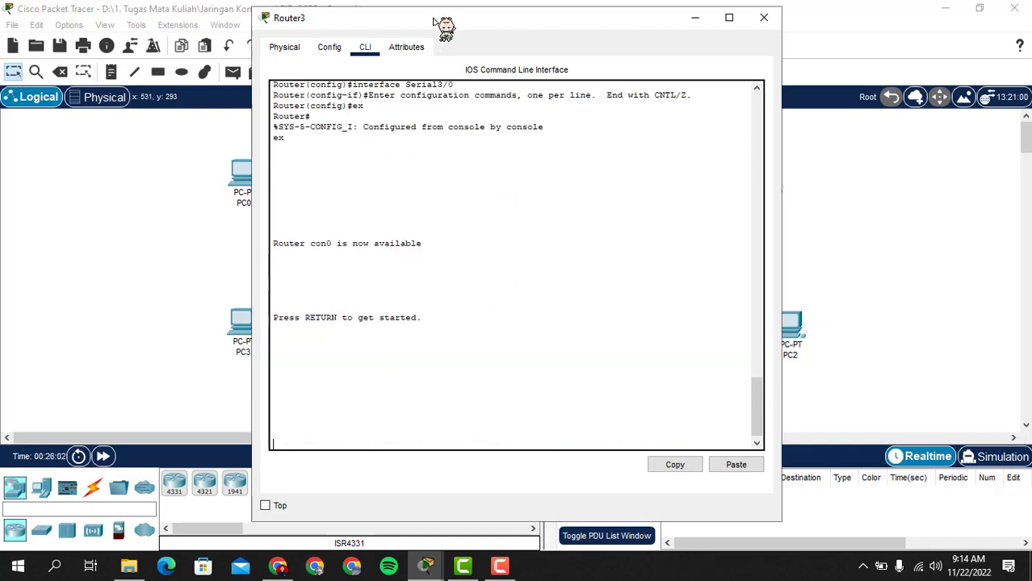
Start a new console session on Router3 and enter global configuration mode from the terminal using en and conf.
{"action": "key", "text": "Return"}
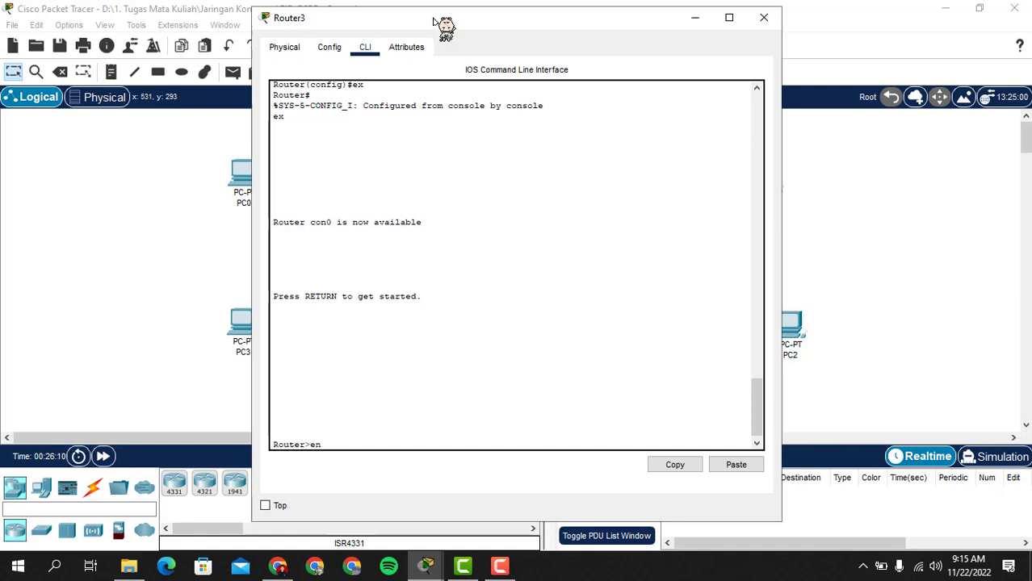
{"action": "key", "text": "Return"}
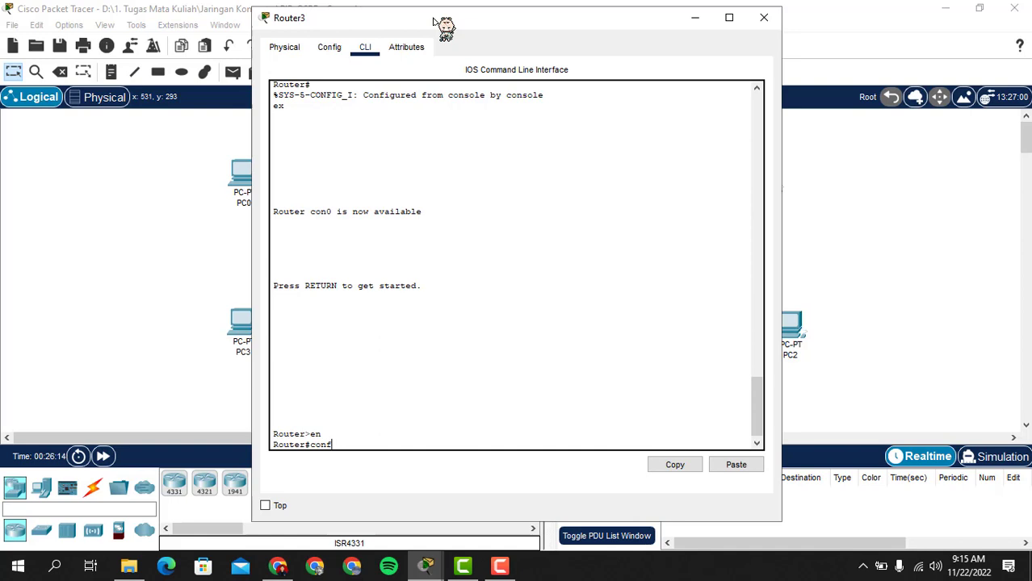
{"action": "type", "text": "conf"}
{"action": "key", "text": "Return"}
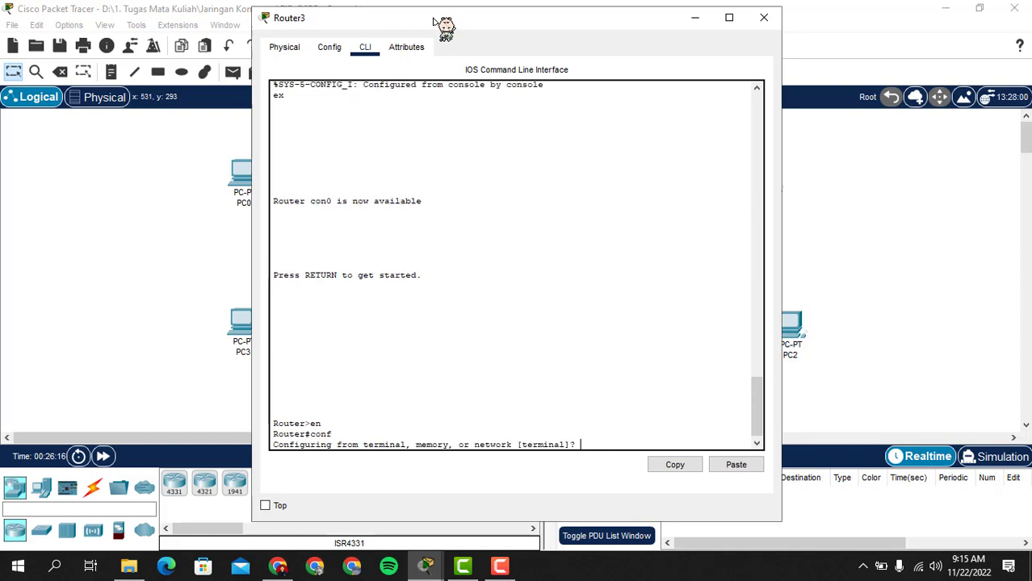
{"action": "key", "text": "Return"}
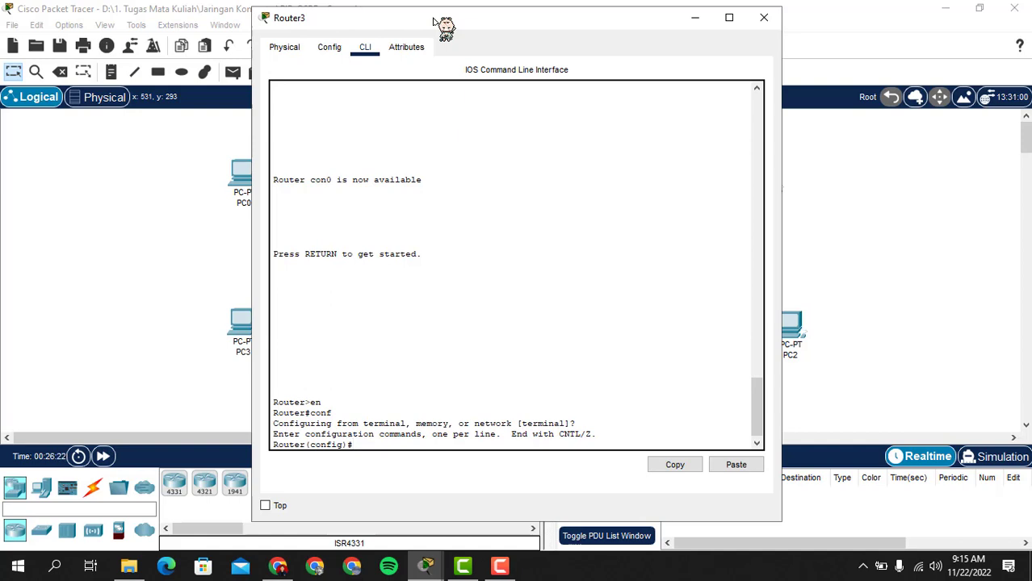
Start OSPF process 1 on Router3 with route ospf 1, and check the router's connected networks in the topology.
{"action": "left_click_drag", "start_coordinate": [434, 19], "coordinate": [638, 18]}
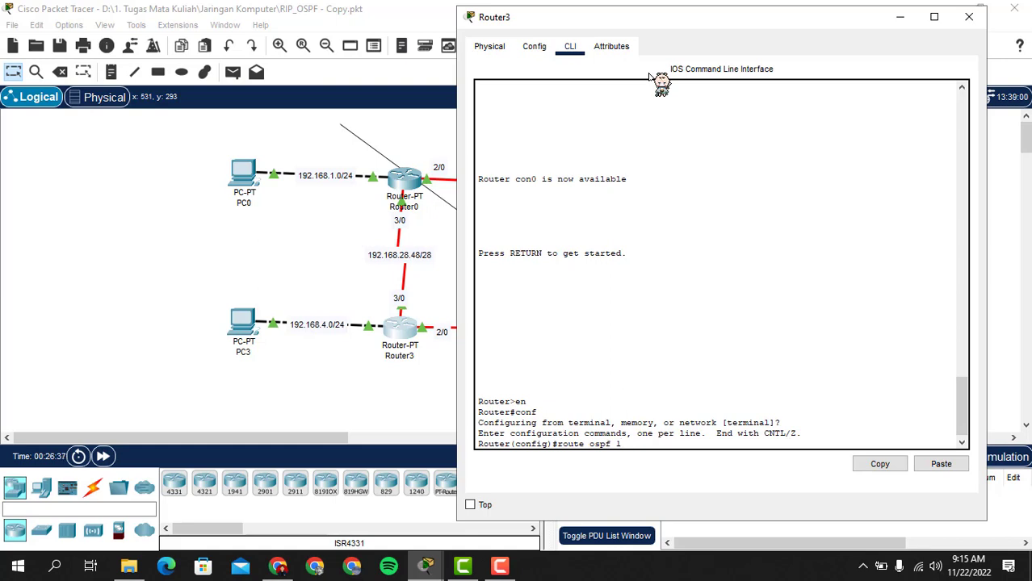
{"action": "key", "text": "Return"}
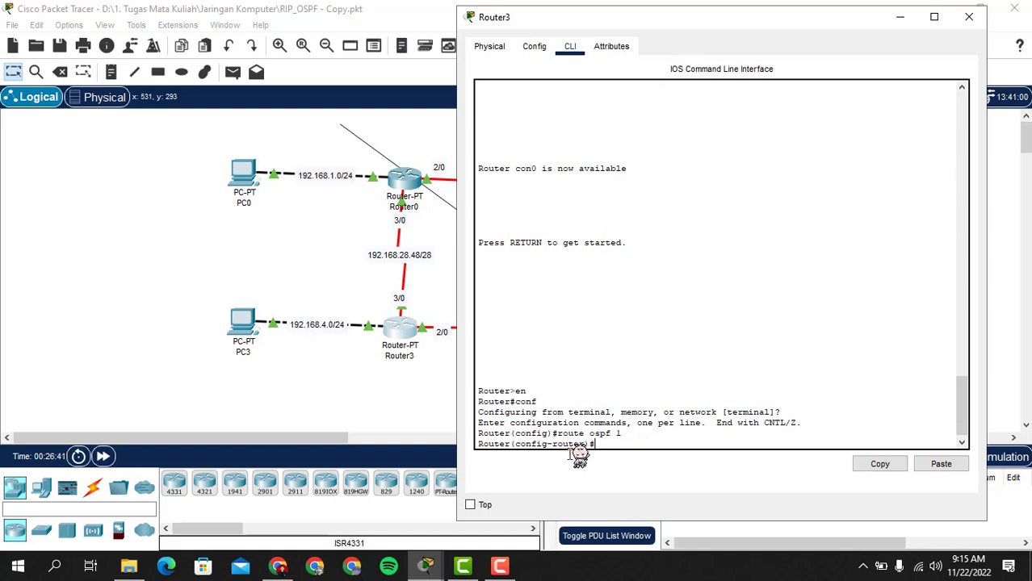
{"action": "left_click_drag", "start_coordinate": [777, 20], "coordinate": [809, 16]}
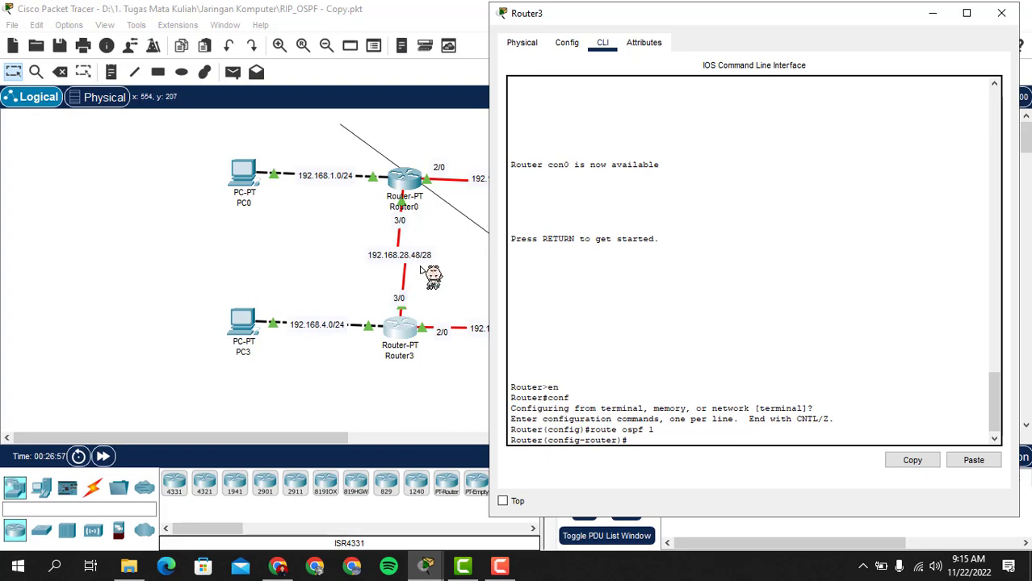
{"action": "left_click_drag", "start_coordinate": [715, 16], "coordinate": [185, 34]}
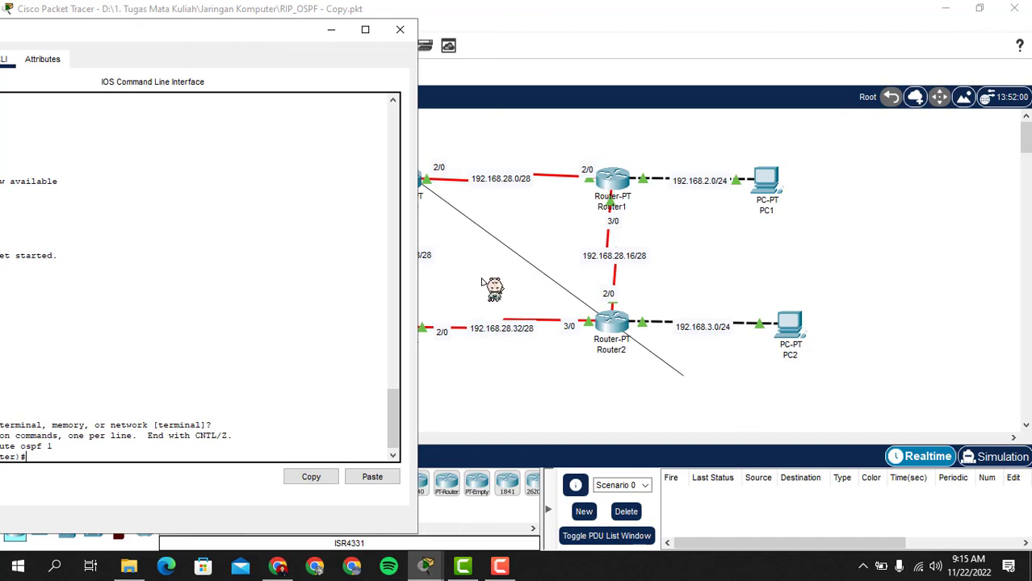
Advertise Router3's network 192.168.28.48 in OSPF with wildcard mask 0.0.0.15 in area 0.
{"action": "left_click_drag", "start_coordinate": [287, 37], "coordinate": [815, 42]}
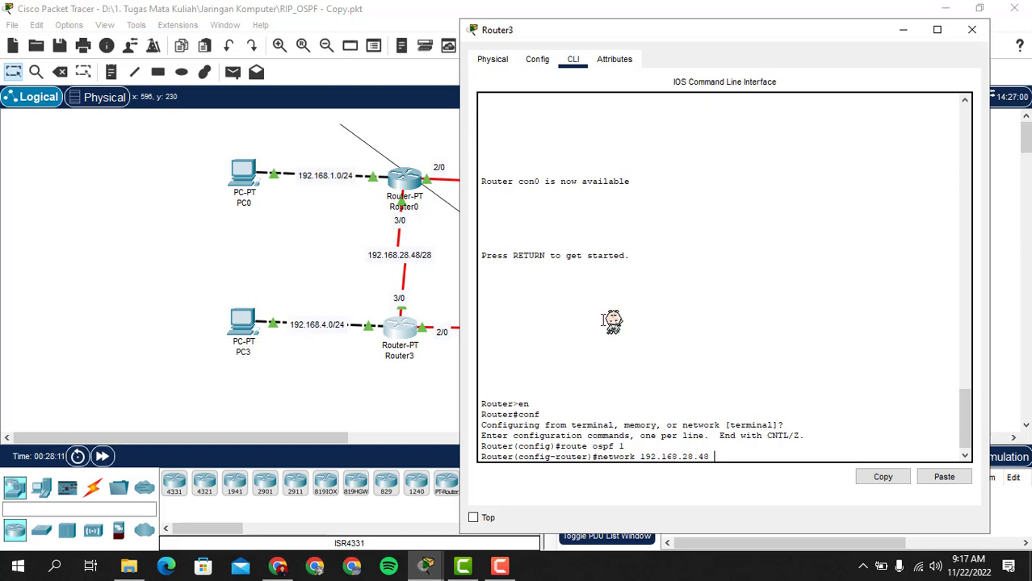
{"action": "type", "text": "0.0."}
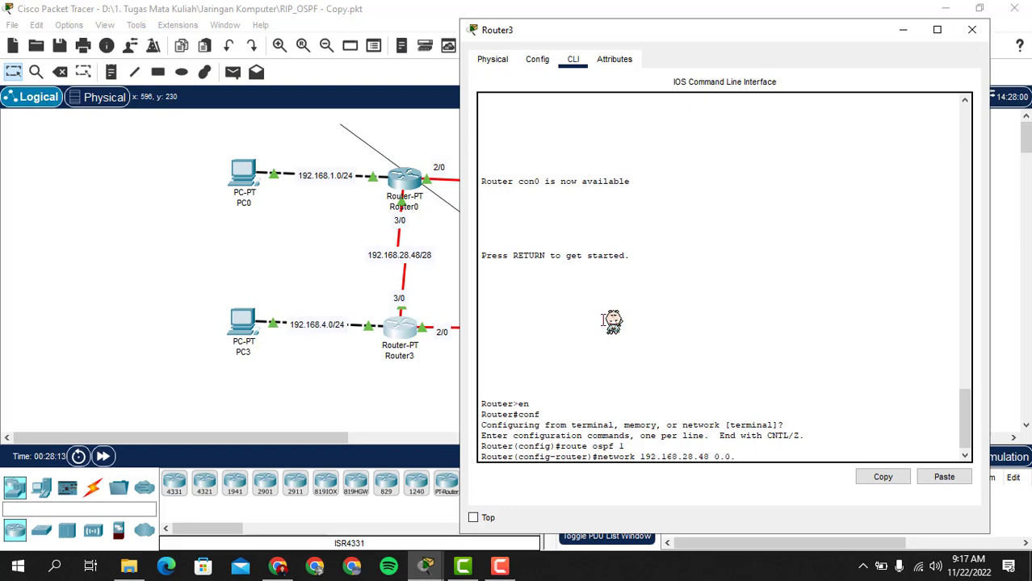
{"action": "type", "text": "0.15 area 0"}
{"action": "key", "text": "Return"}
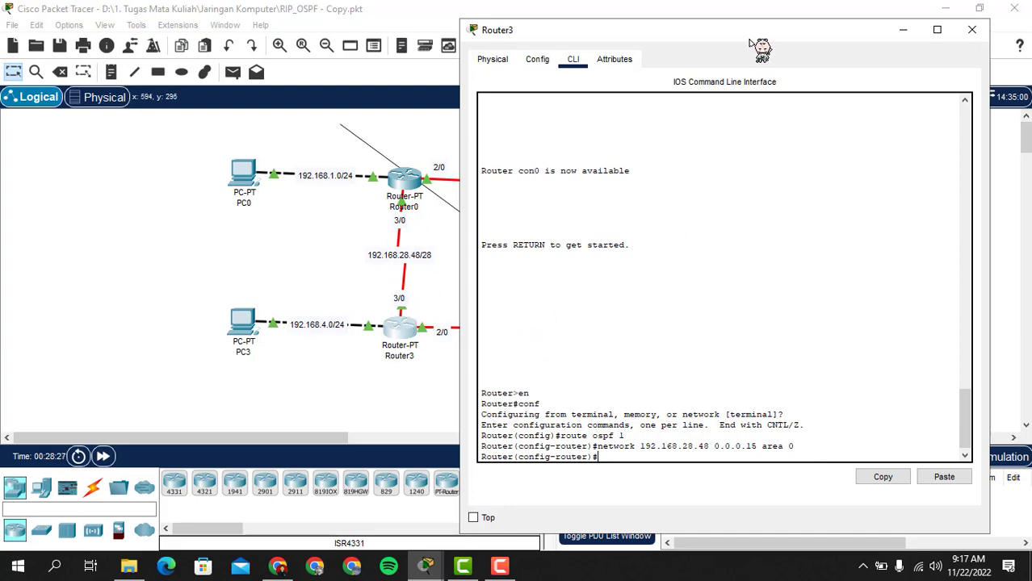
Add Router3's network 192.168.28.32 to OSPF with wildcard mask 0.0.0.15 in area 0.
{"action": "left_click_drag", "start_coordinate": [757, 39], "coordinate": [712, 54]}
{"action": "key", "text": "Up"}
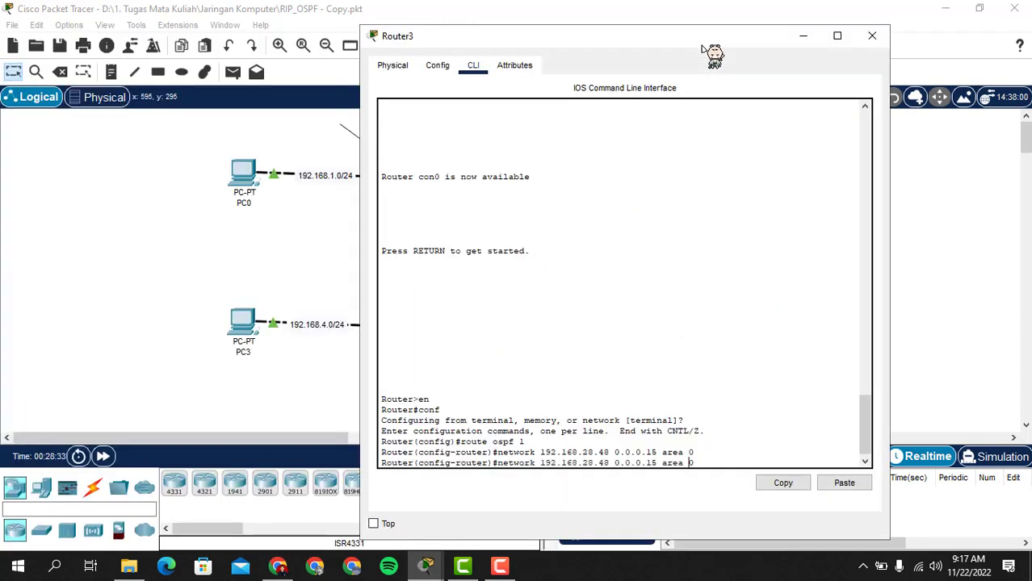
{"action": "key", "text": "BackSpace"}
{"action": "key", "text": "BackSpace"}
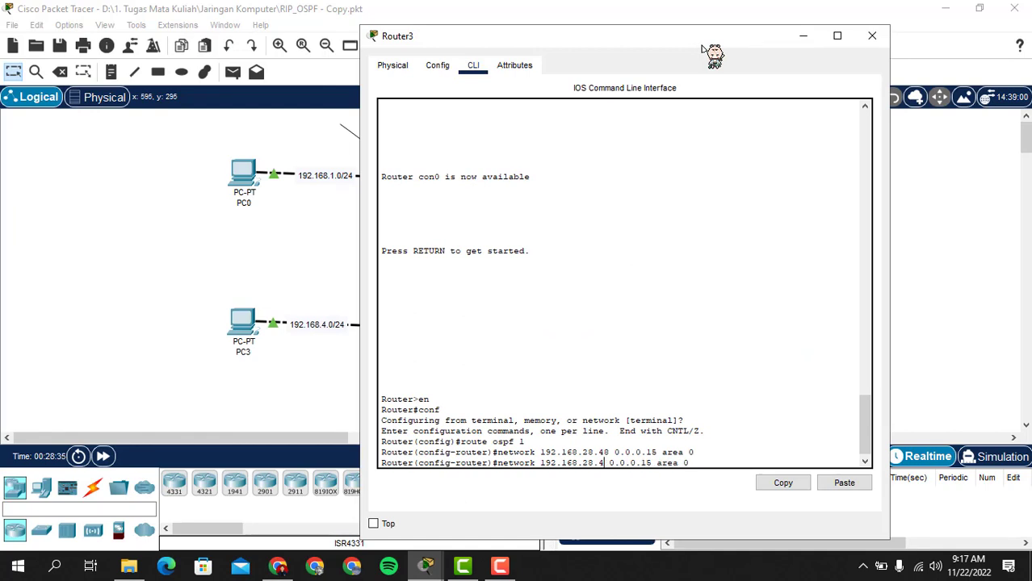
{"action": "left_click_drag", "start_coordinate": [701, 44], "coordinate": [734, 55]}
{"action": "type", "text": "2"}
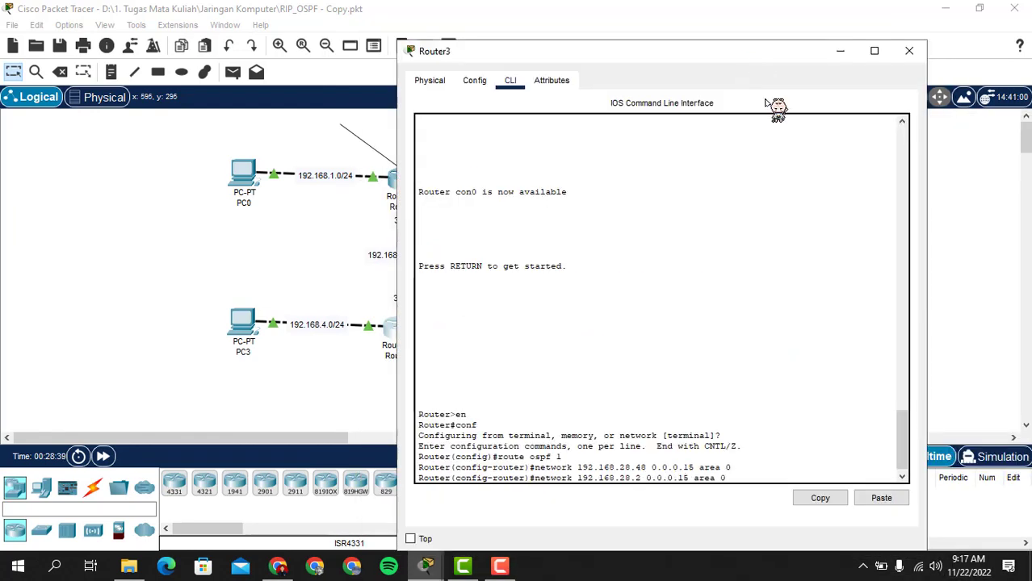
{"action": "key", "text": "BackSpace"}
{"action": "type", "text": "32"}
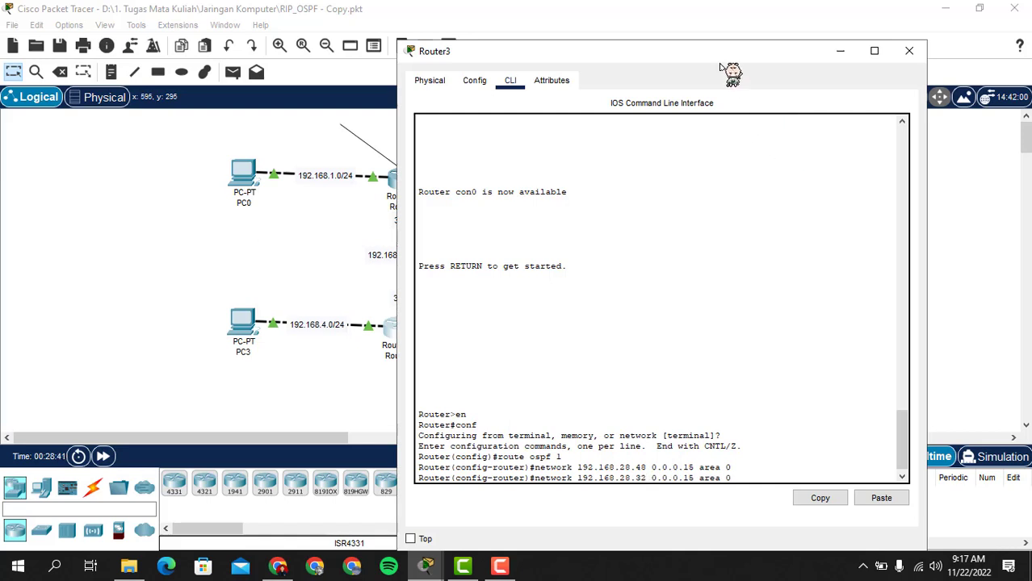
{"action": "mouse_move", "coordinate": [719, 60]}
{"action": "left_mouse_down"}
{"action": "mouse_move", "coordinate": [811, 65]}
{"action": "mouse_move", "coordinate": [717, 56]}
{"action": "left_mouse_up"}
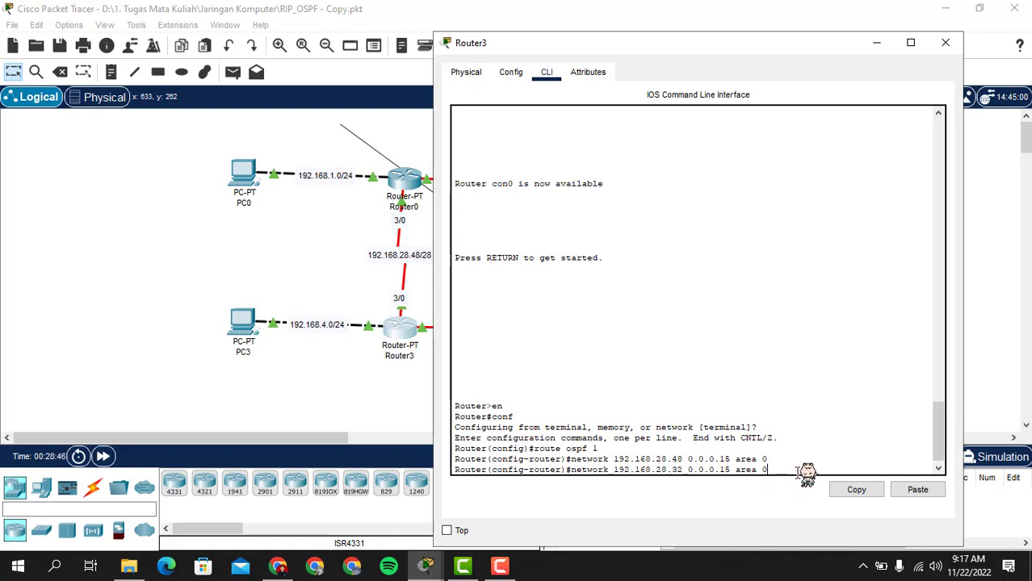
{"action": "key", "text": "Return"}
Add PC3's network 192.168.4.0 with wildcard mask 0.0.0.255 to area 0 on Router3, and close Router3's configuration.
{"action": "key", "text": "Up"}
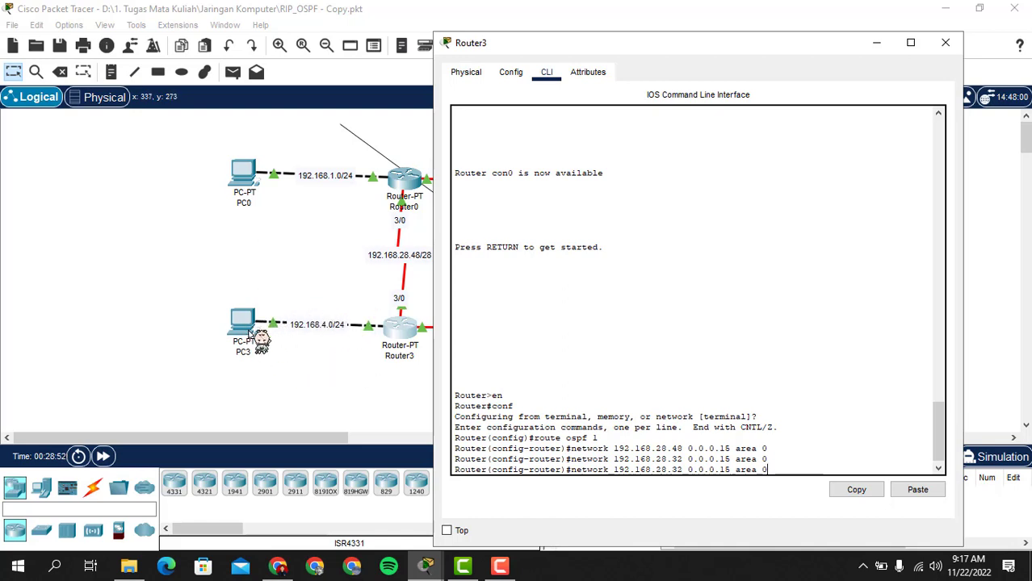
{"action": "key", "text": "Left"}
{"action": "key", "text": "Left"}
{"action": "key", "text": "Left"}
{"action": "key", "text": "Left"}
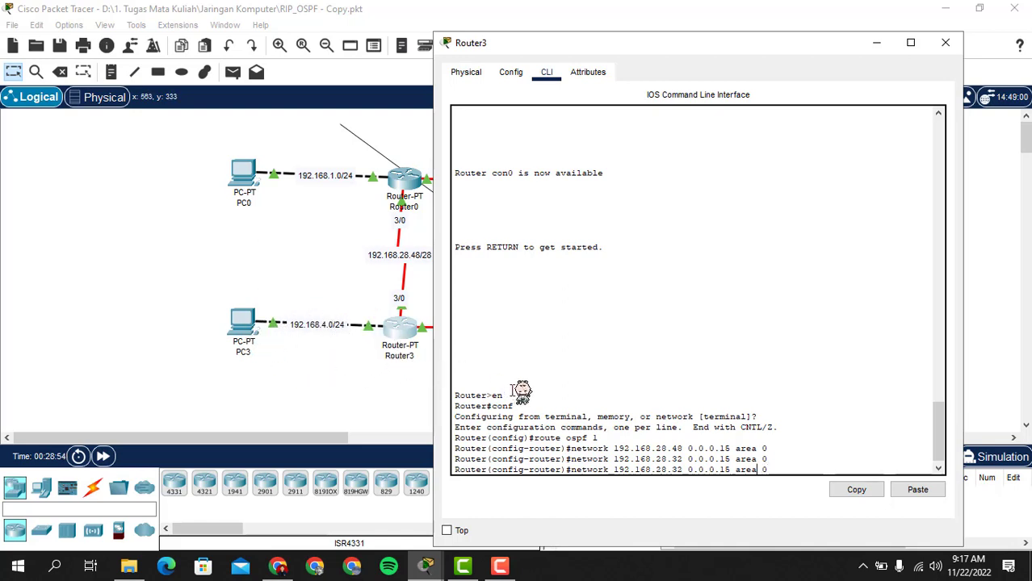
{"action": "key", "text": "Left"}
{"action": "key", "text": "Left"}
{"action": "key", "text": "Left"}
{"action": "key", "text": "Left"}
{"action": "key", "text": "Left"}
{"action": "key", "text": "Left"}
{"action": "key", "text": "BackSpace"}
{"action": "key", "text": "BackSpace"}
{"action": "key", "text": "BackSpace"}
{"action": "key", "text": "BackSpace"}
{"action": "key", "text": "BackSpace"}
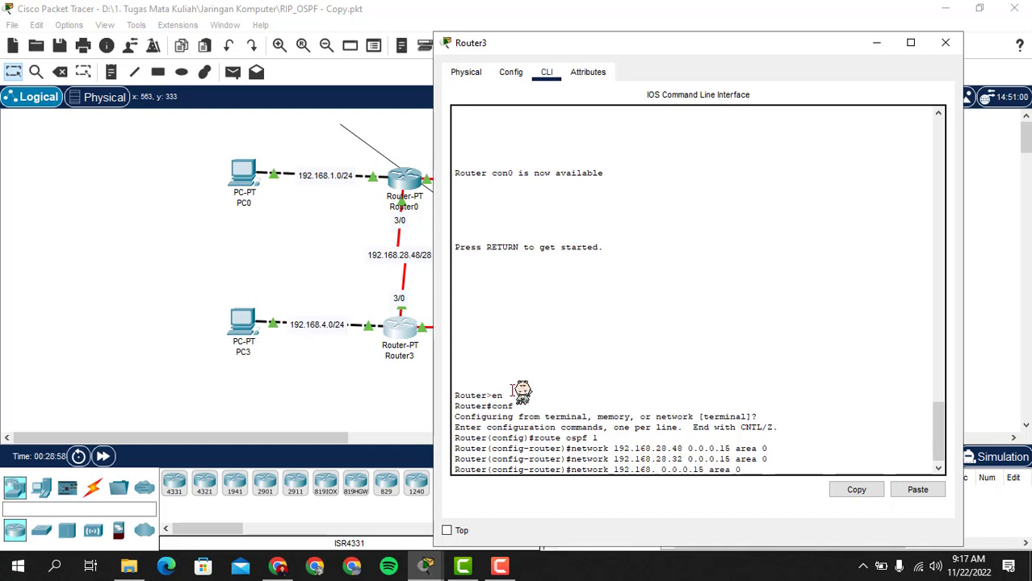
{"action": "type", "text": "4"}
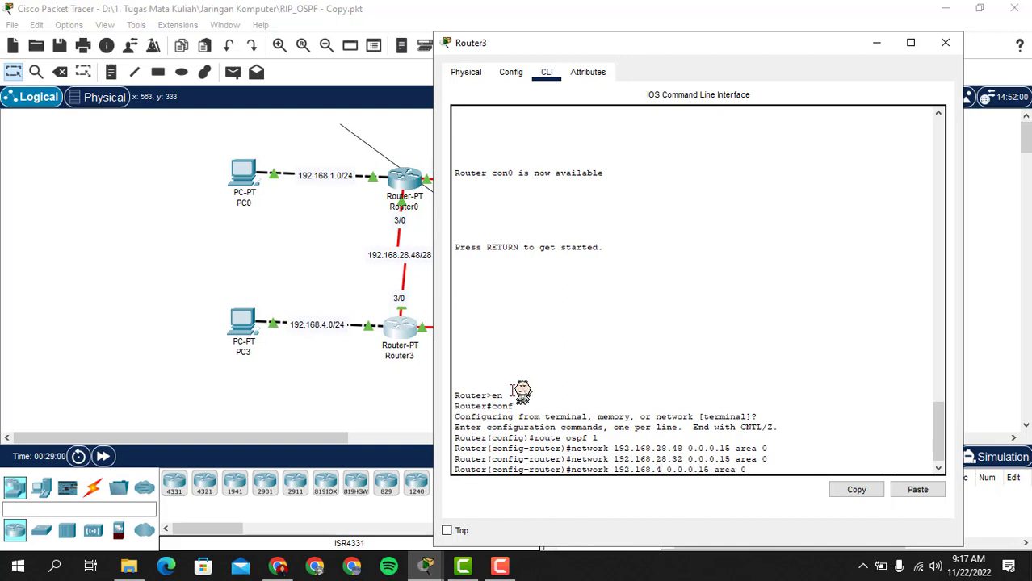
{"action": "type", "text": ".0"}
{"action": "key", "text": "Right"}
{"action": "key", "text": "Right"}
{"action": "key", "text": "Right"}
{"action": "key", "text": "Right"}
{"action": "key", "text": "Right"}
{"action": "key", "text": "Right"}
{"action": "key", "text": "Delete"}
{"action": "key", "text": "Delete"}
{"action": "key", "text": "BackSpace"}
{"action": "key", "text": "BackSpace"}
{"action": "key", "text": "BackSpace"}
{"action": "key", "text": "BackSpace"}
{"action": "key", "text": "BackSpace"}
{"action": "key", "text": "BackSpace"}
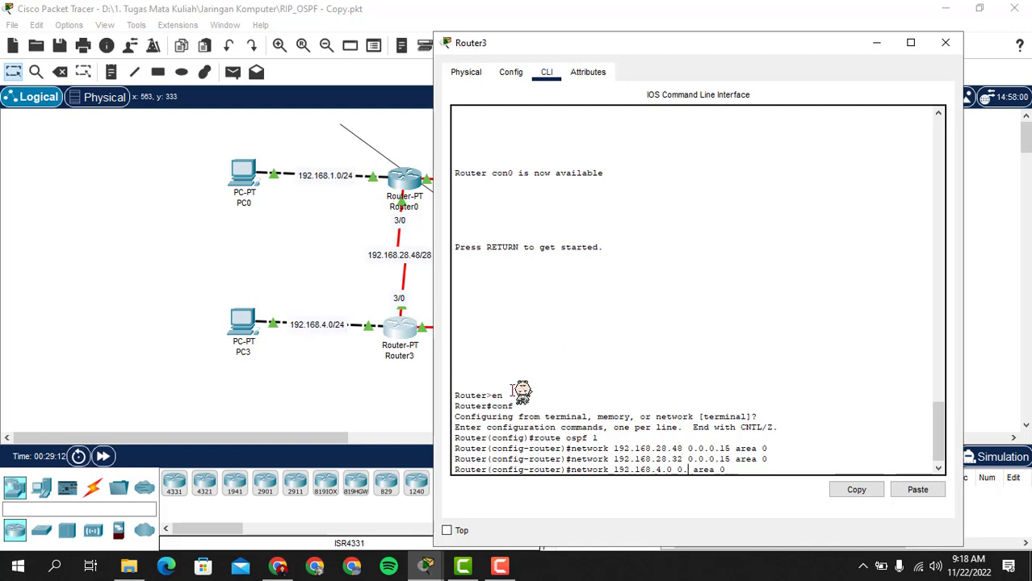
{"action": "type", "text": "0.0.0.255"}
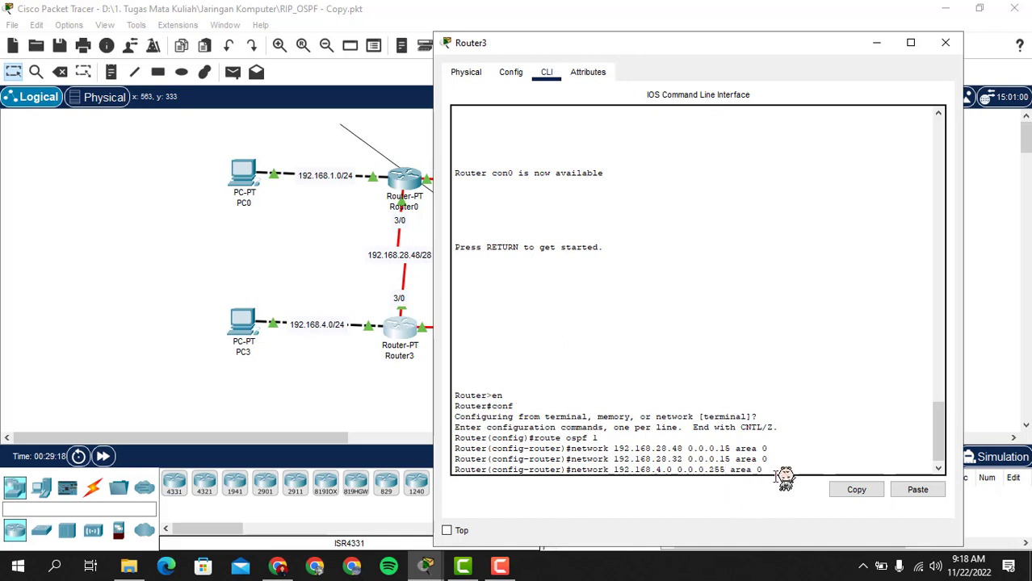
{"action": "key", "text": "Return"}
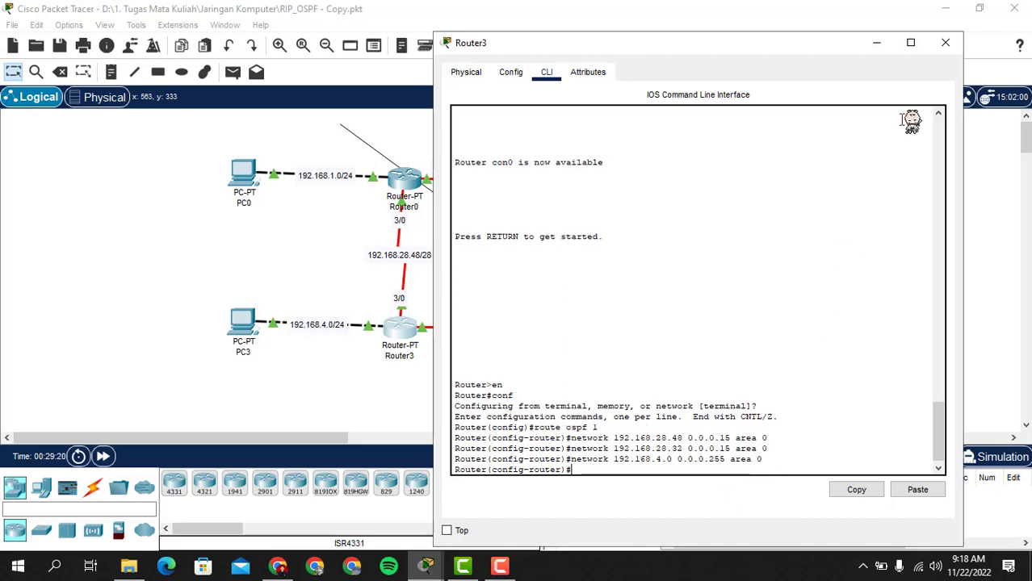
{"action": "left_click_drag", "start_coordinate": [760, 53], "coordinate": [696, 40]}
{"action": "left_click_drag", "start_coordinate": [621, 63], "coordinate": [764, 63]}
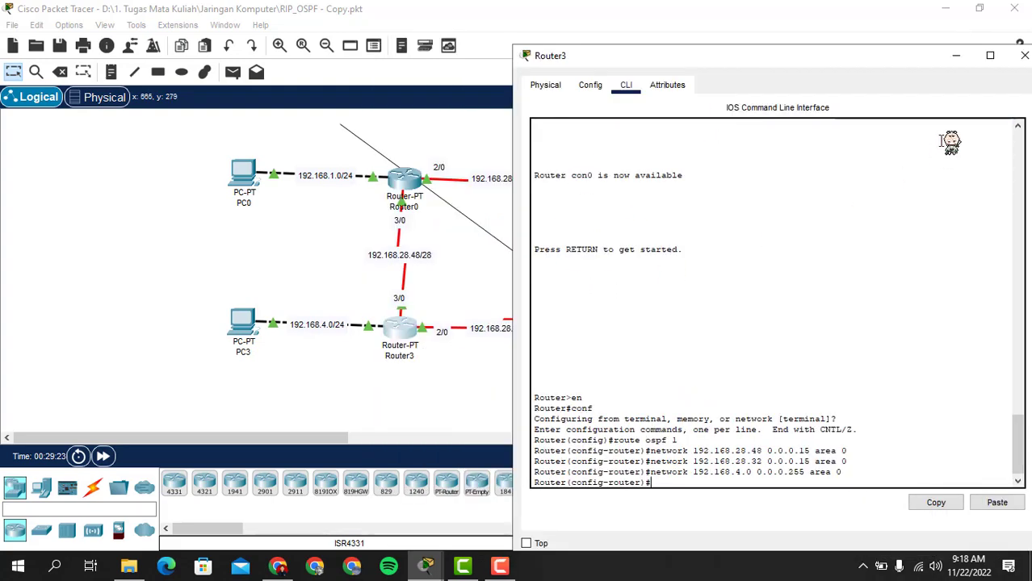
{"action": "left_click_drag", "start_coordinate": [986, 52], "coordinate": [795, 85]}
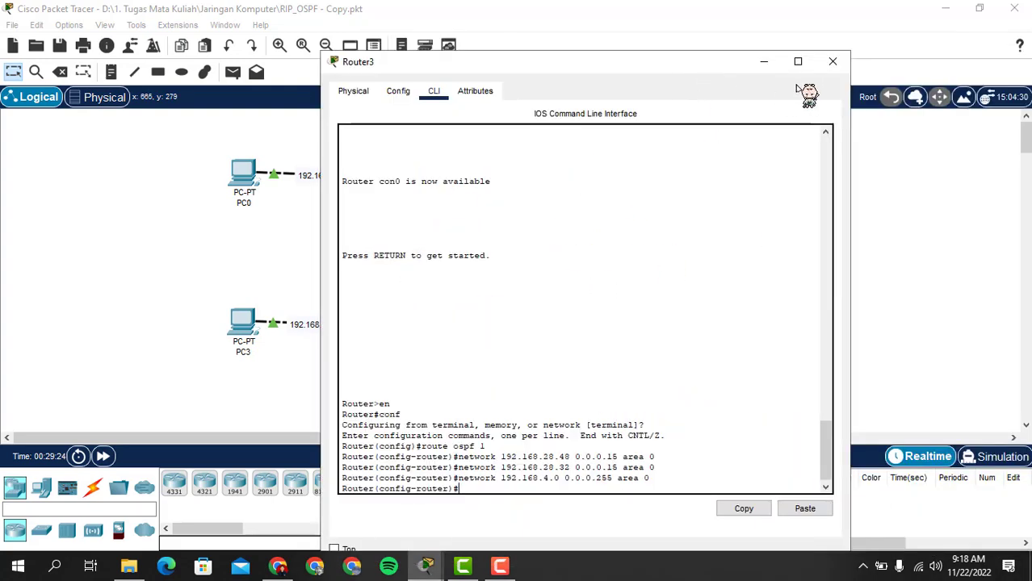
{"action": "left_click", "coordinate": [833, 62]}
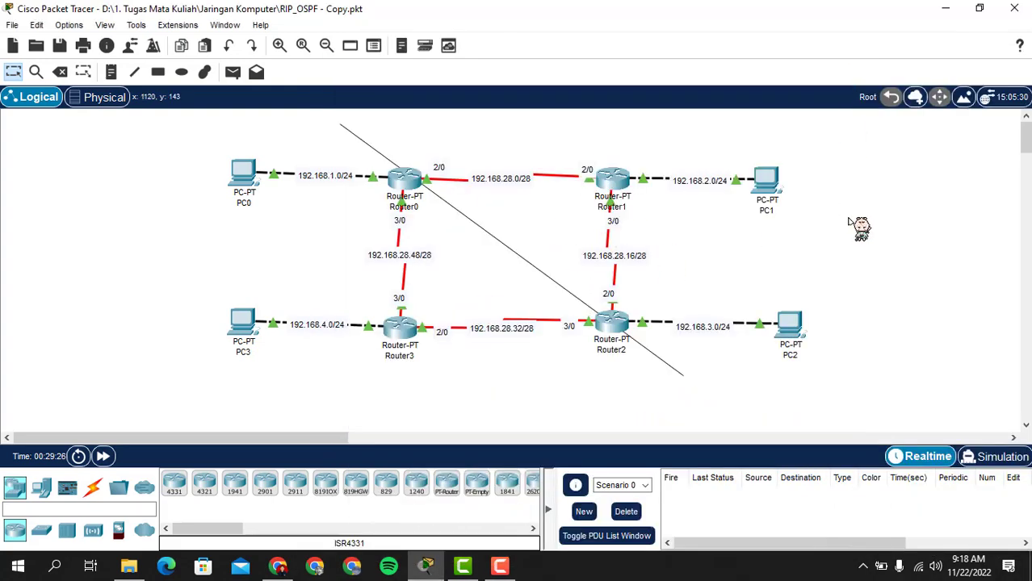
Open Router0's command-line interface, leave interface configuration with ex, and start OSPF process 1 with route ospf 1.
{"action": "left_click", "coordinate": [403, 179]}
{"action": "left_click_drag", "start_coordinate": [426, 31], "coordinate": [661, 50]}
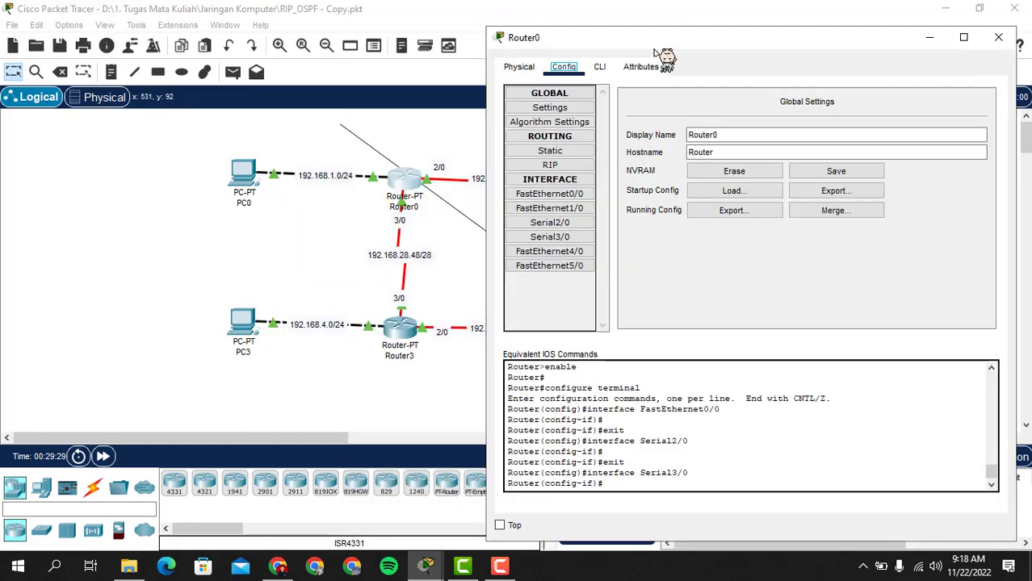
{"action": "left_click", "coordinate": [599, 68]}
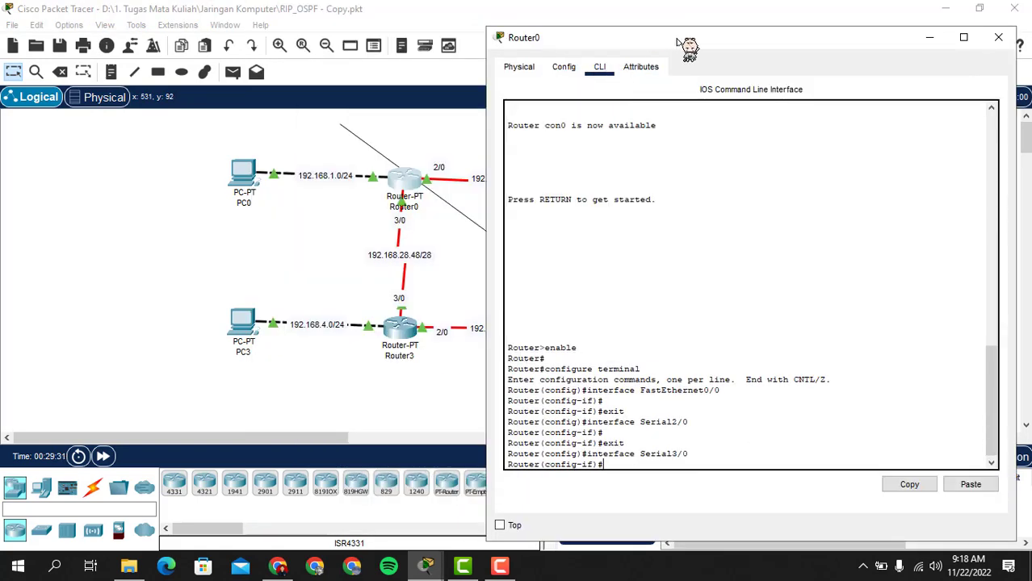
{"action": "type", "text": "ex"}
{"action": "key", "text": "Return"}
{"action": "type", "text": "router"}
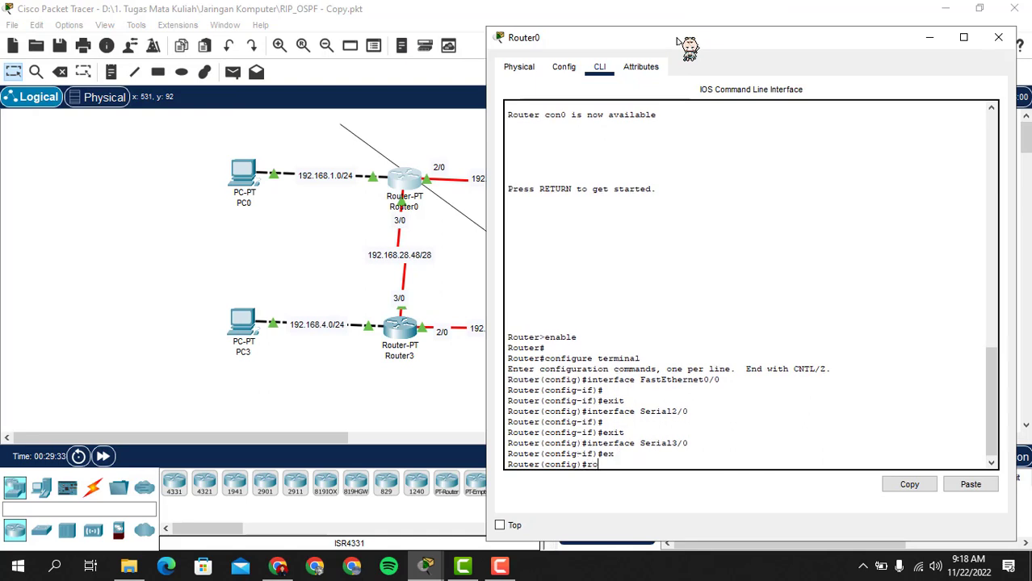
{"action": "key", "text": "BackSpace"}
{"action": "type", "text": "ospf 1"}
{"action": "key", "text": "Return"}
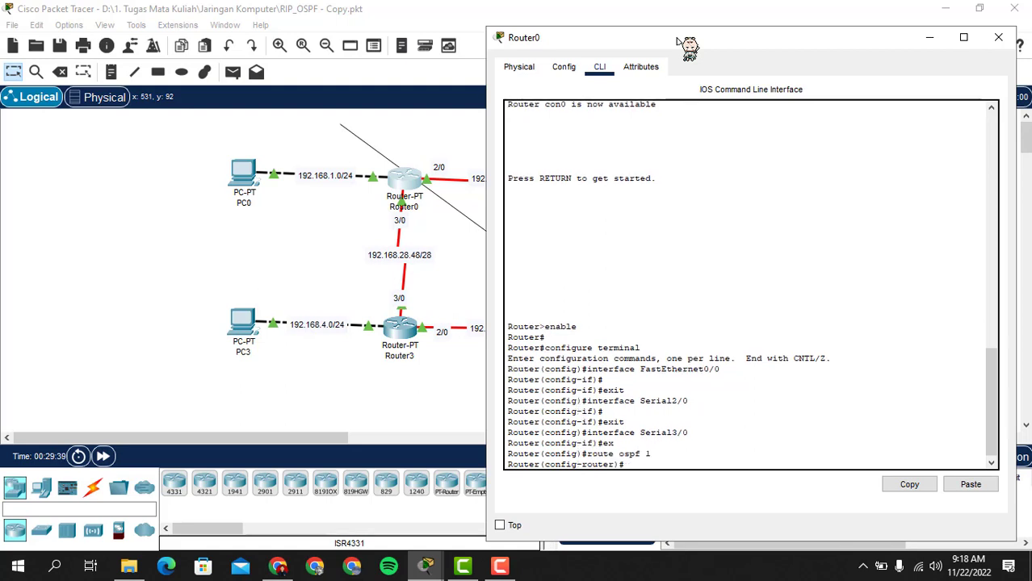
Advertise network 192.168.28.48 with wildcard mask 0.0.0.15 in OSPF area 0 on Router0, and return to a clean router prompt.
{"action": "type", "text": "netw"}
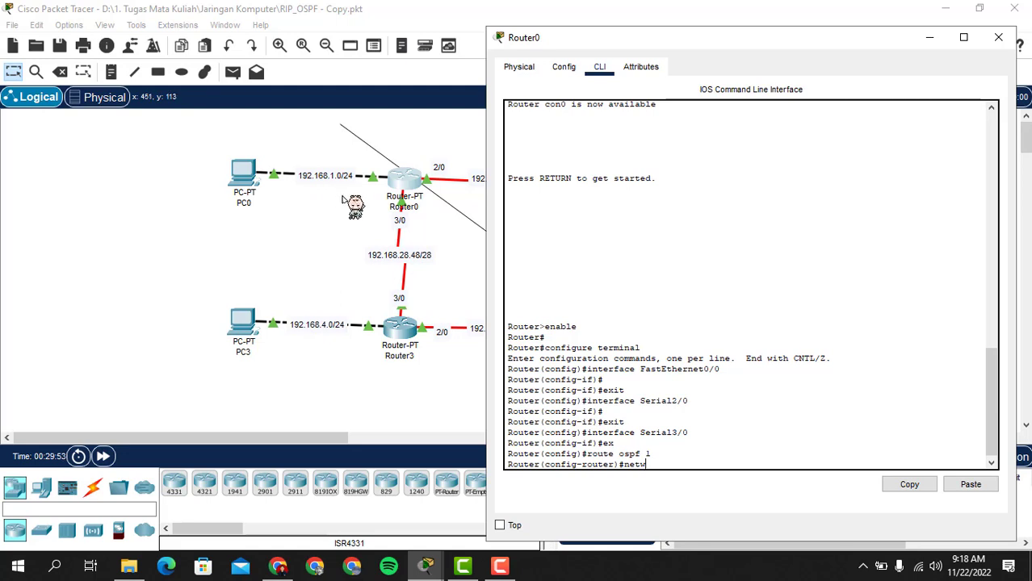
{"action": "type", "text": "ork"}
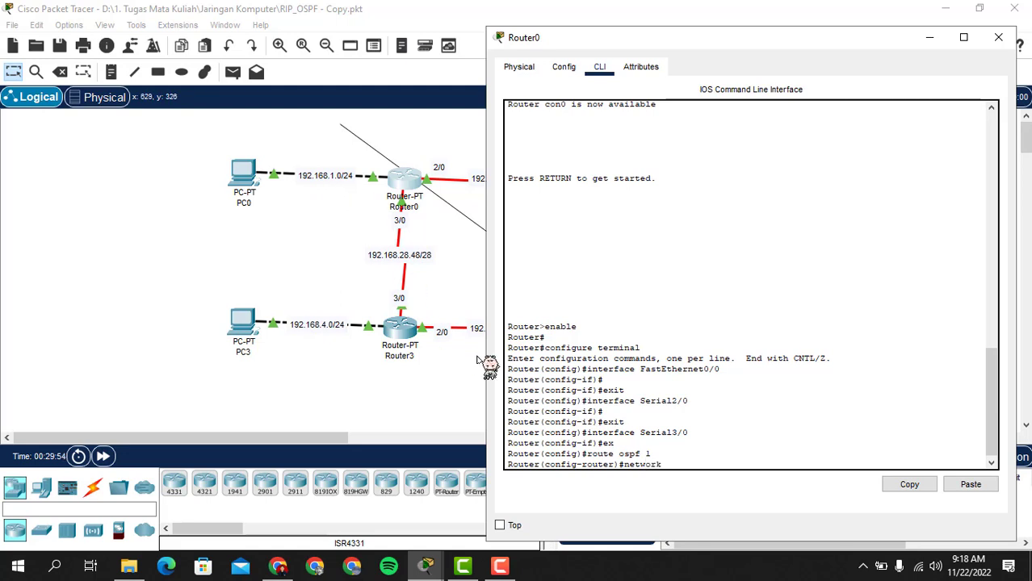
{"action": "type", "text": " 192."}
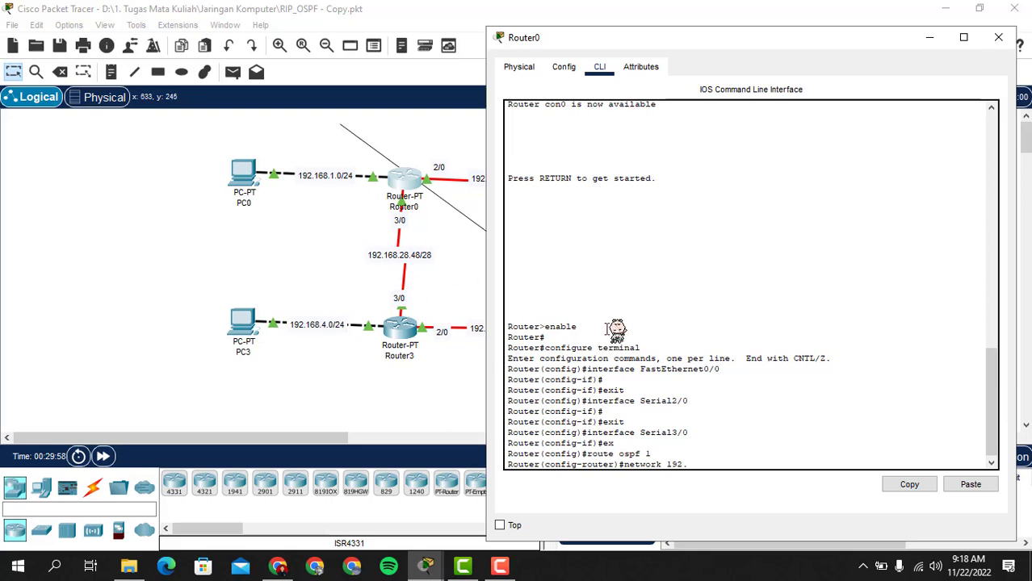
{"action": "type", "text": "168.28.48 0.0.0.15 are"}
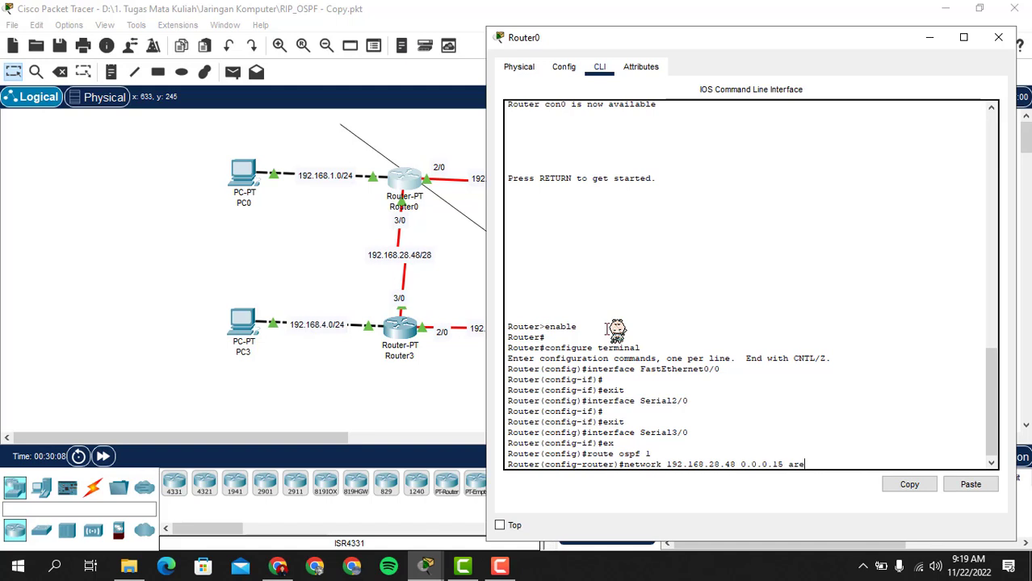
{"action": "type", "text": "a 0"}
{"action": "key", "text": "Return"}
{"action": "key", "text": "Up"}
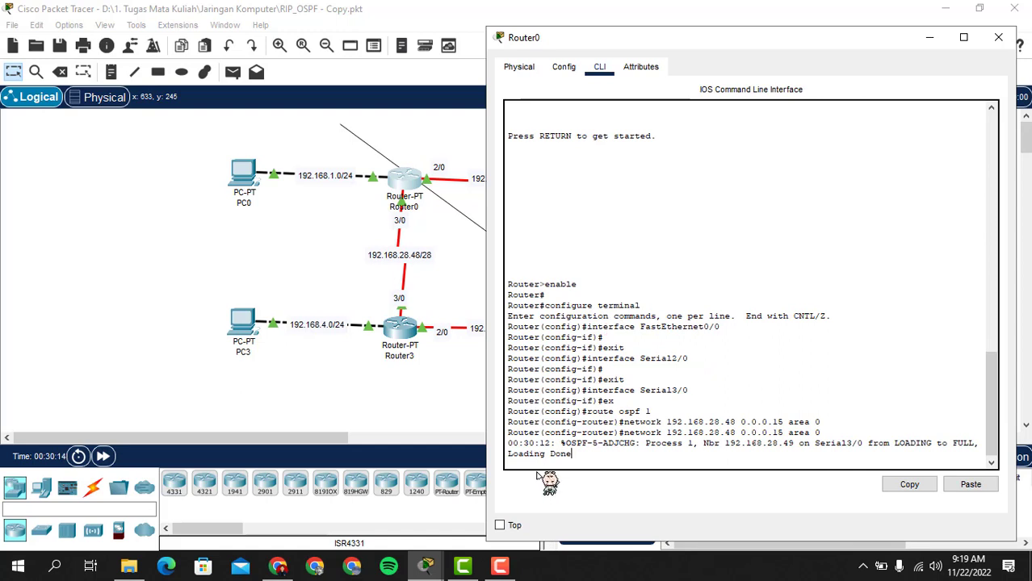
{"action": "left_click_drag", "start_coordinate": [508, 444], "coordinate": [593, 460]}
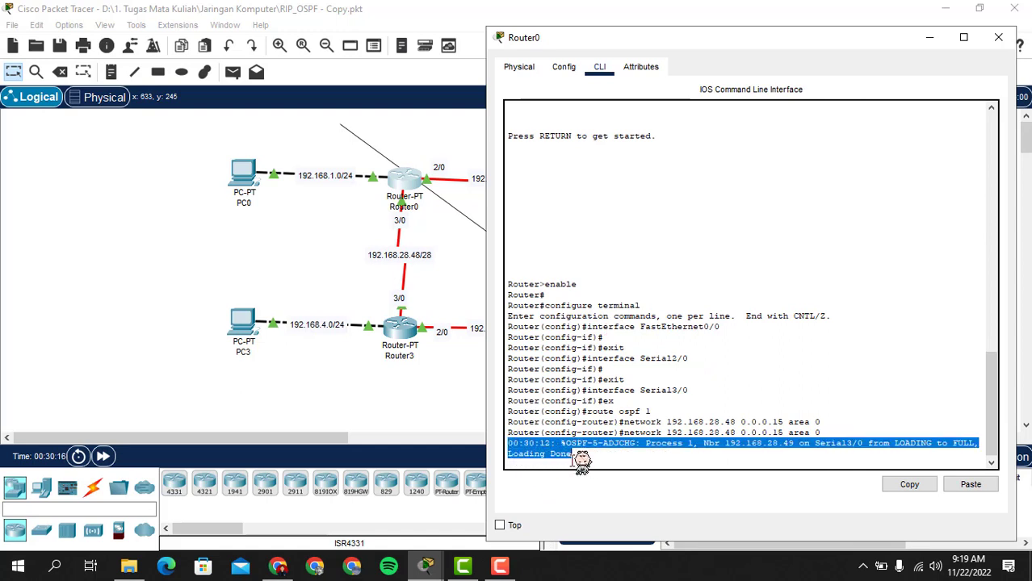
{"action": "left_click", "coordinate": [657, 472]}
{"action": "key", "text": "Return"}
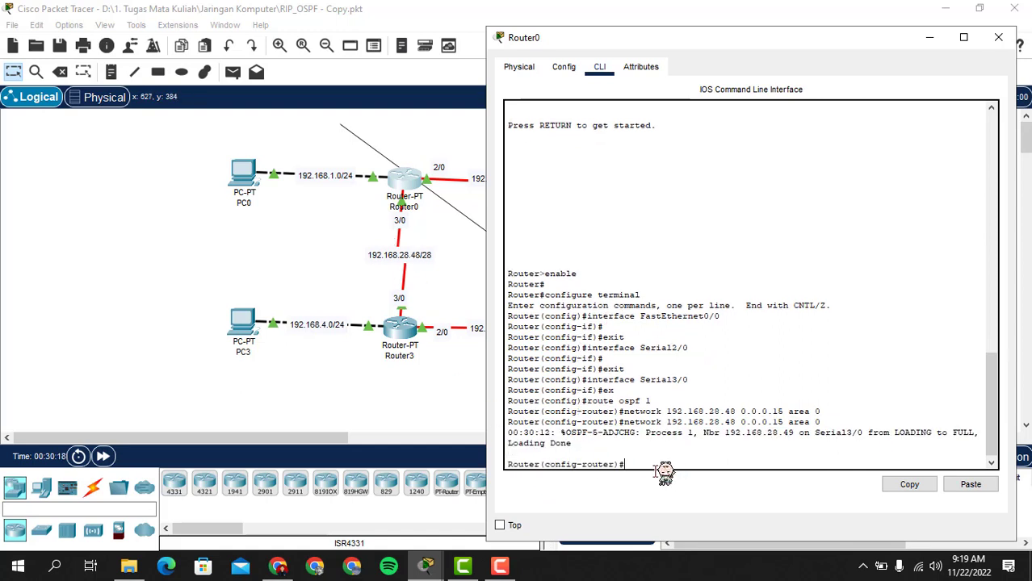
Add PC0's network 192.168.1.0 with wildcard mask 0.0.0.255 to OSPF area 0 on Router0, and close Router0's configuration.
{"action": "key", "text": "Up"}
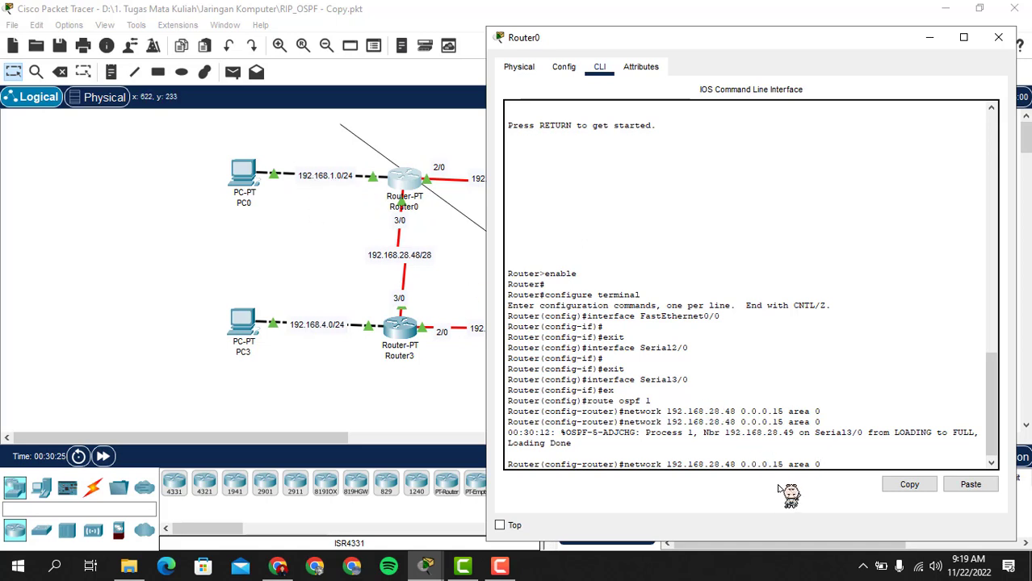
{"action": "key", "text": "Left"}
{"action": "key", "text": "Left"}
{"action": "key", "text": "Left"}
{"action": "key", "text": "Left"}
{"action": "key", "text": "Left"}
{"action": "key", "text": "Left"}
{"action": "key", "text": "Left"}
{"action": "key", "text": "Left"}
{"action": "key", "text": "Left"}
{"action": "key", "text": "Left"}
{"action": "key", "text": "Left"}
{"action": "key", "text": "BackSpace"}
{"action": "key", "text": "BackSpace"}
{"action": "key", "text": "BackSpace"}
{"action": "key", "text": "BackSpace"}
{"action": "key", "text": "BackSpace"}
{"action": "type", "text": "1.0"}
{"action": "key", "text": "Right"}
{"action": "key", "text": "Right"}
{"action": "key", "text": "Right"}
{"action": "key", "text": "Right"}
{"action": "key", "text": "Right"}
{"action": "key", "text": "Right"}
{"action": "key", "text": "Right"}
{"action": "key", "text": "Right"}
{"action": "key", "text": "BackSpace"}
{"action": "type", "text": "25"}
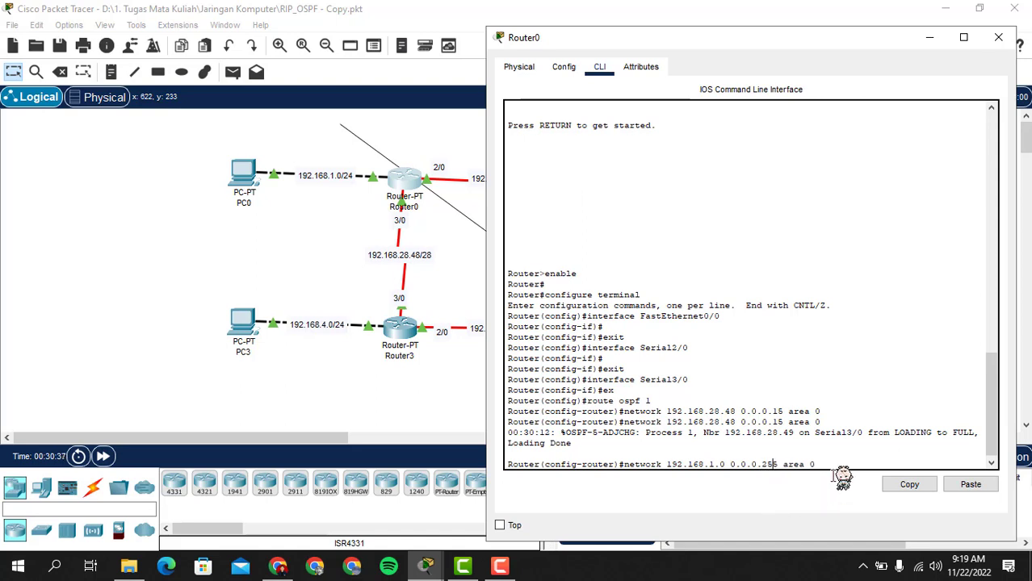
{"action": "key", "text": "Return"}
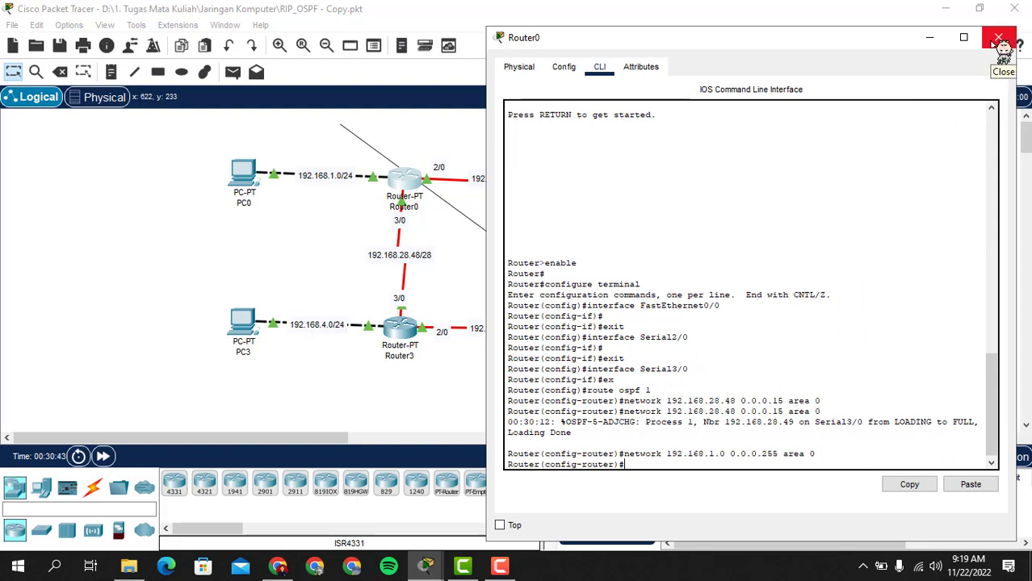
{"action": "left_click_drag", "start_coordinate": [796, 44], "coordinate": [738, 20]}
{"action": "left_click", "coordinate": [971, 22]}
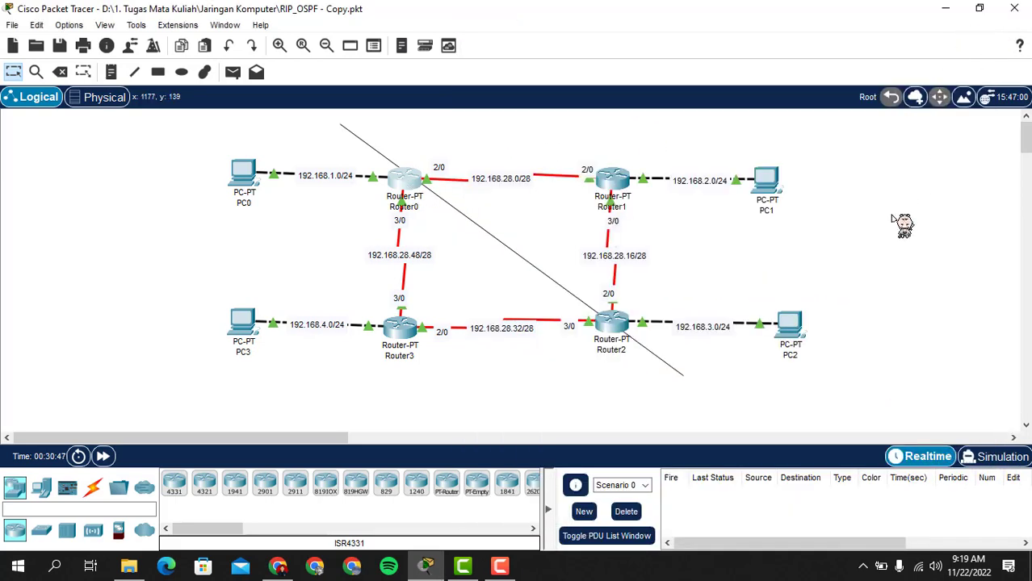
Open Router2's command-line interface and place its window clear of the left half of the topology.
{"action": "left_click", "coordinate": [615, 324]}
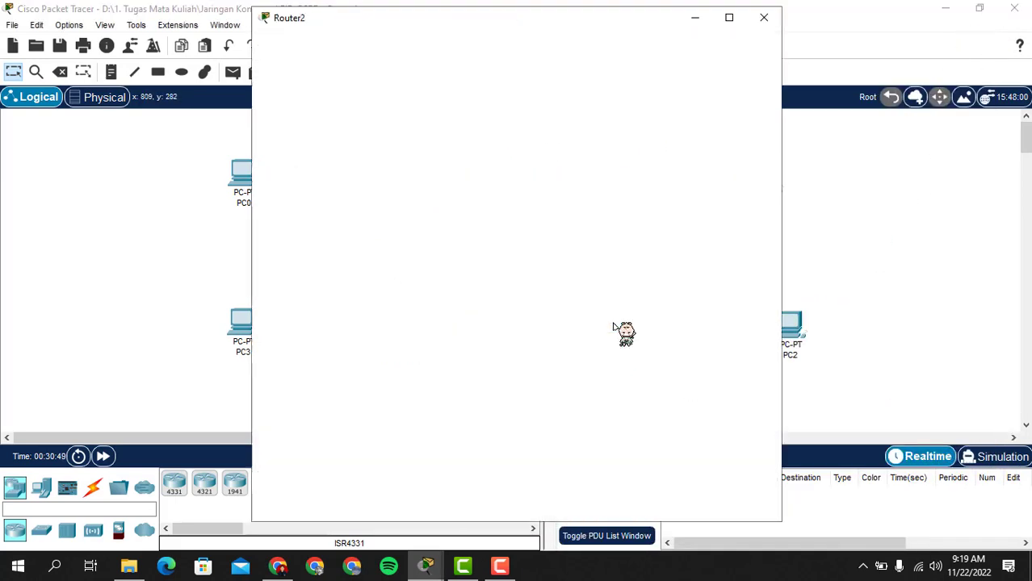
{"action": "left_click", "coordinate": [370, 47]}
{"action": "left_click_drag", "start_coordinate": [415, 28], "coordinate": [669, 49]}
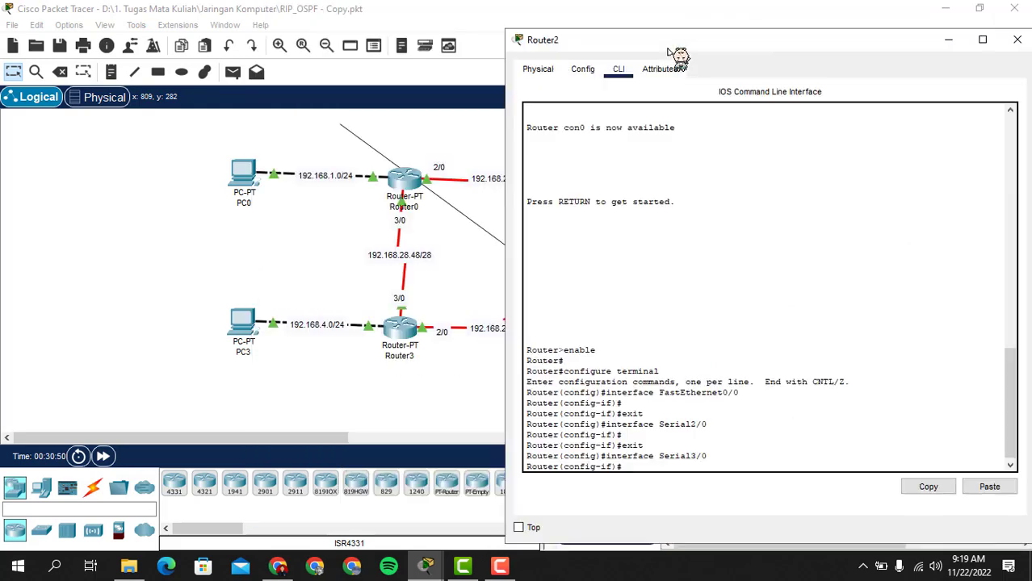
Leave interface configuration on Router2 with ex and start OSPF process 1 with route ospf 1.
{"action": "type", "text": "ex"}
{"action": "key", "text": "Return"}
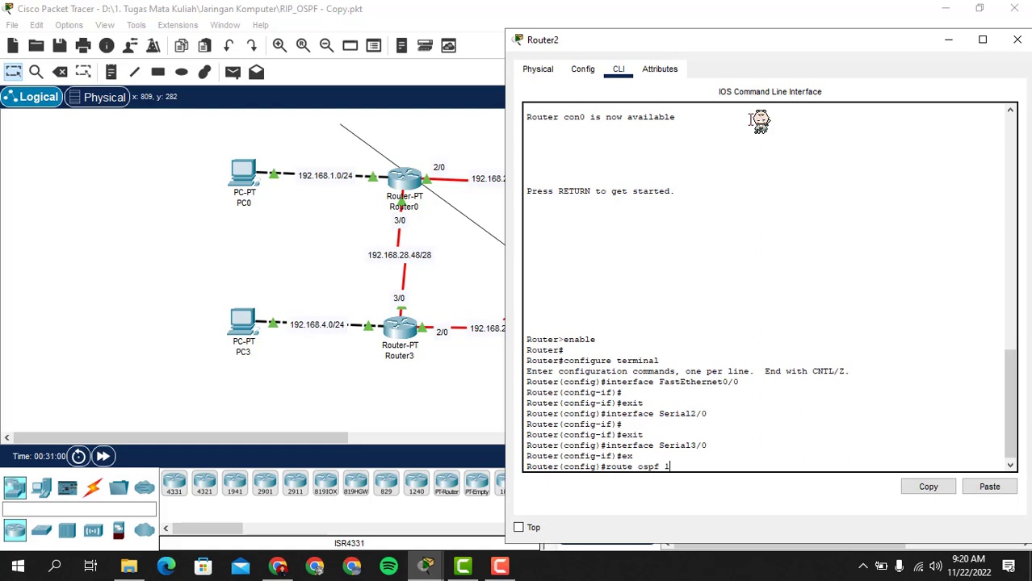
{"action": "key", "text": "Return"}
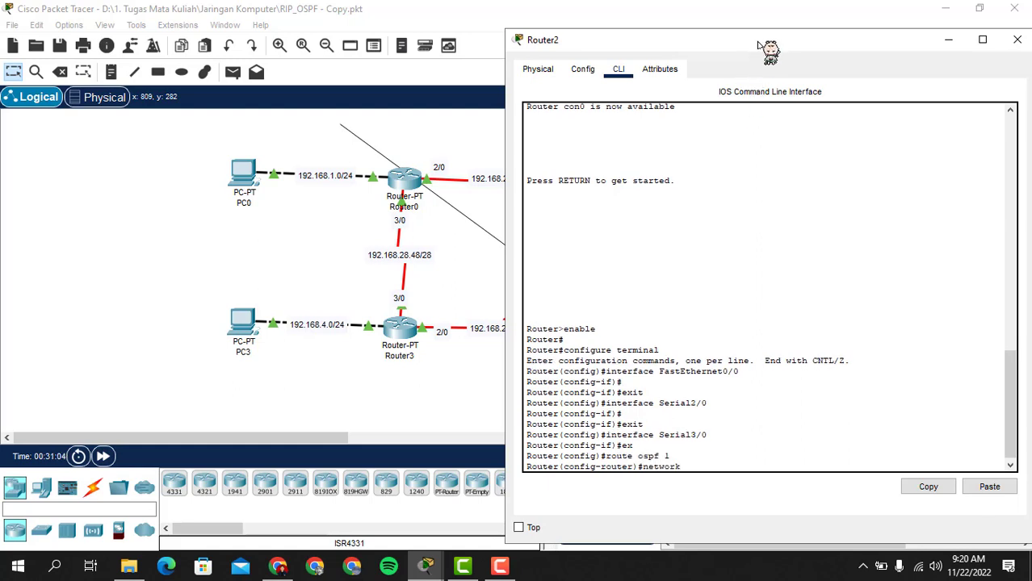
Advertise network 192.168.28.32 with wildcard mask 0.0.0.15 in OSPF area 0 on Router2.
{"action": "left_click_drag", "start_coordinate": [764, 44], "coordinate": [277, 72]}
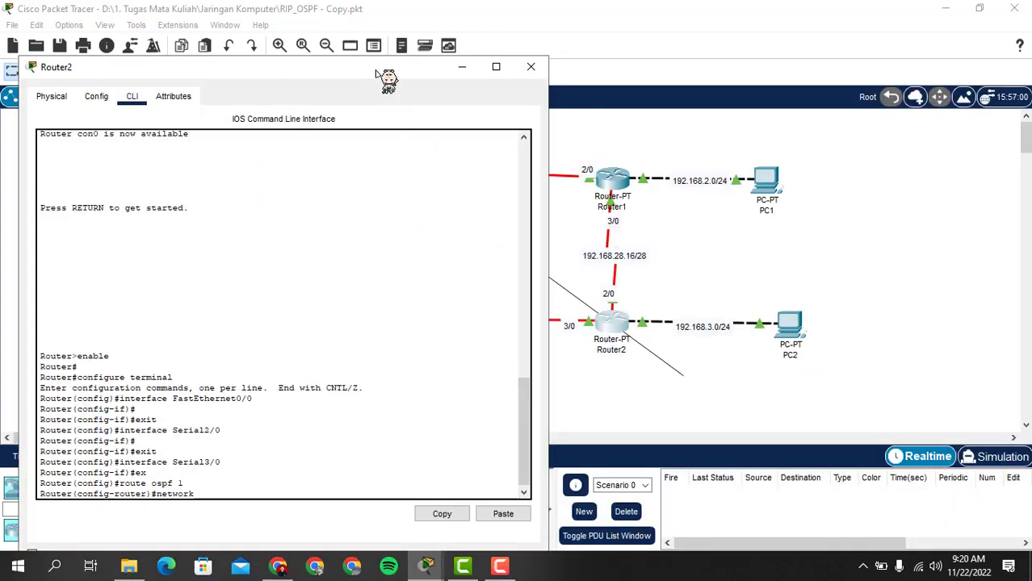
{"action": "left_click_drag", "start_coordinate": [387, 74], "coordinate": [709, 406]}
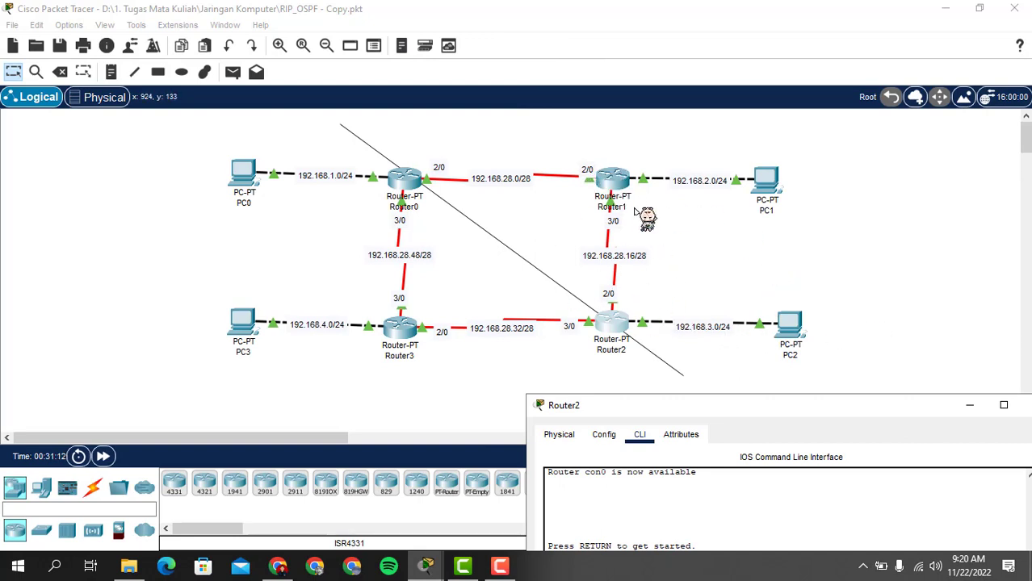
{"action": "left_click_drag", "start_coordinate": [750, 408], "coordinate": [599, 89]}
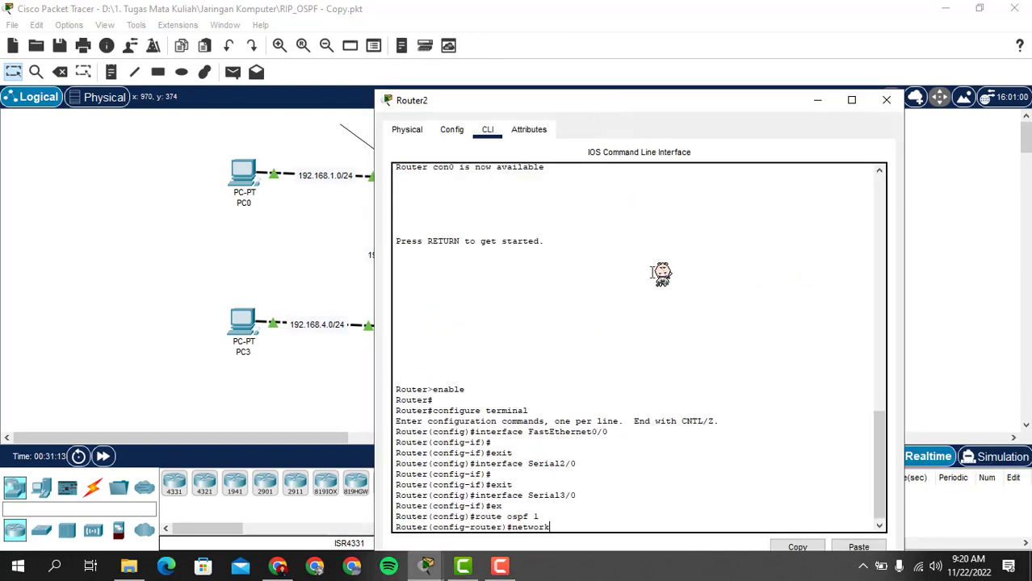
{"action": "left_click", "coordinate": [661, 101]}
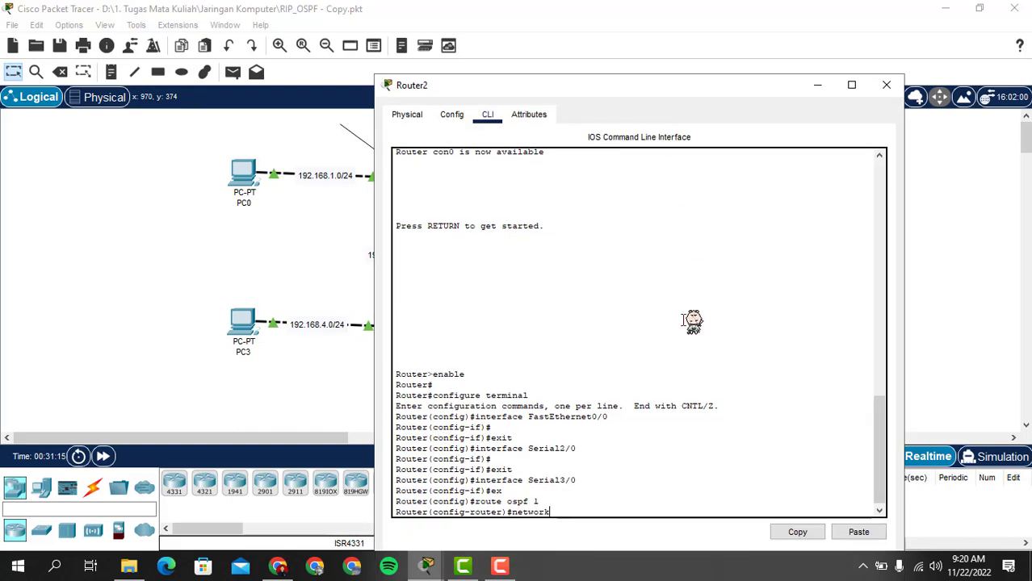
{"action": "left_click_drag", "start_coordinate": [699, 95], "coordinate": [892, 94]}
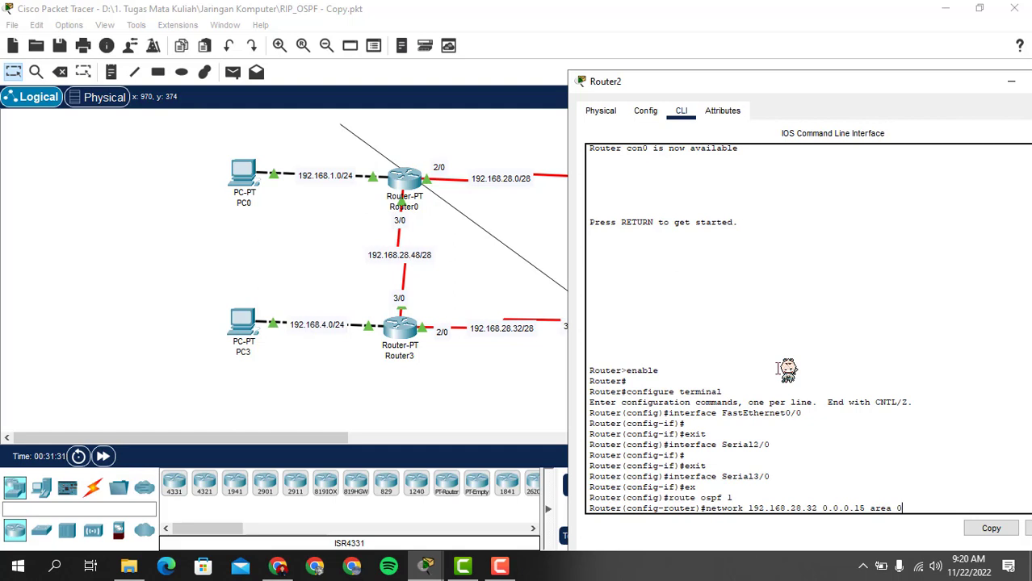
{"action": "key", "text": "Return"}
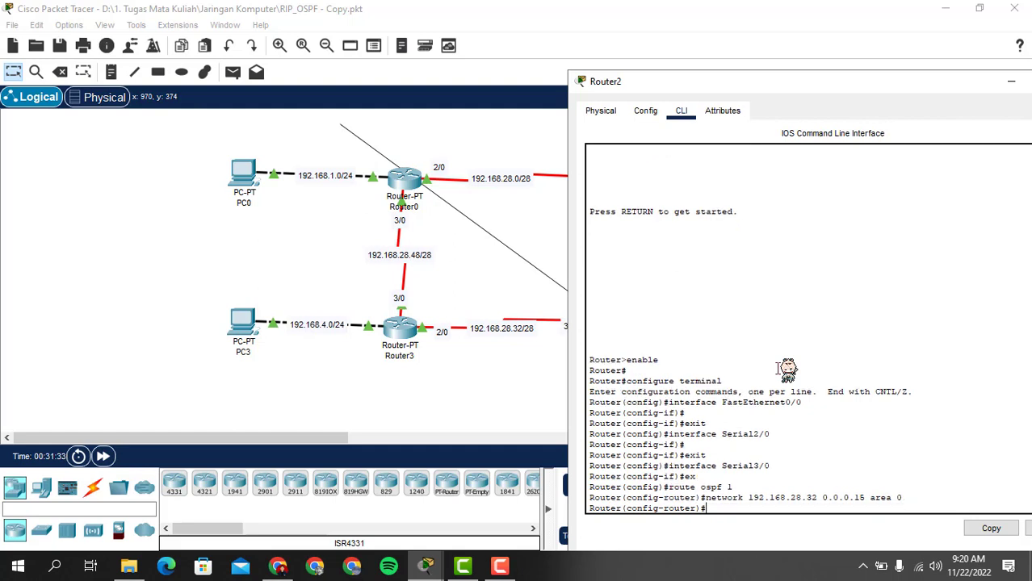
Examine the OSPF adjacency message in Router2's console and close Router2's configuration.
{"action": "left_click_drag", "start_coordinate": [698, 81], "coordinate": [606, 58]}
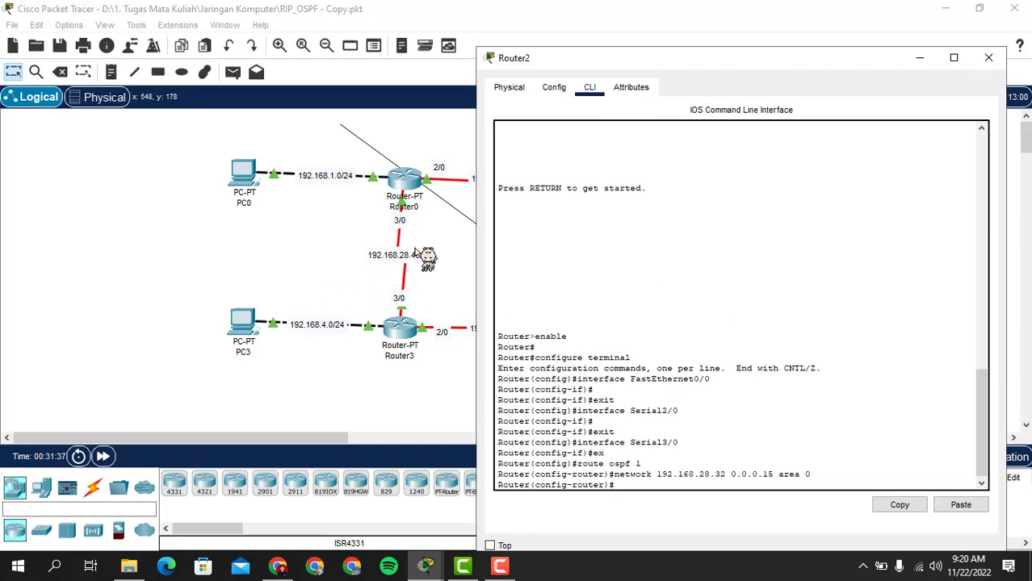
{"action": "triple_click", "coordinate": [520, 468]}
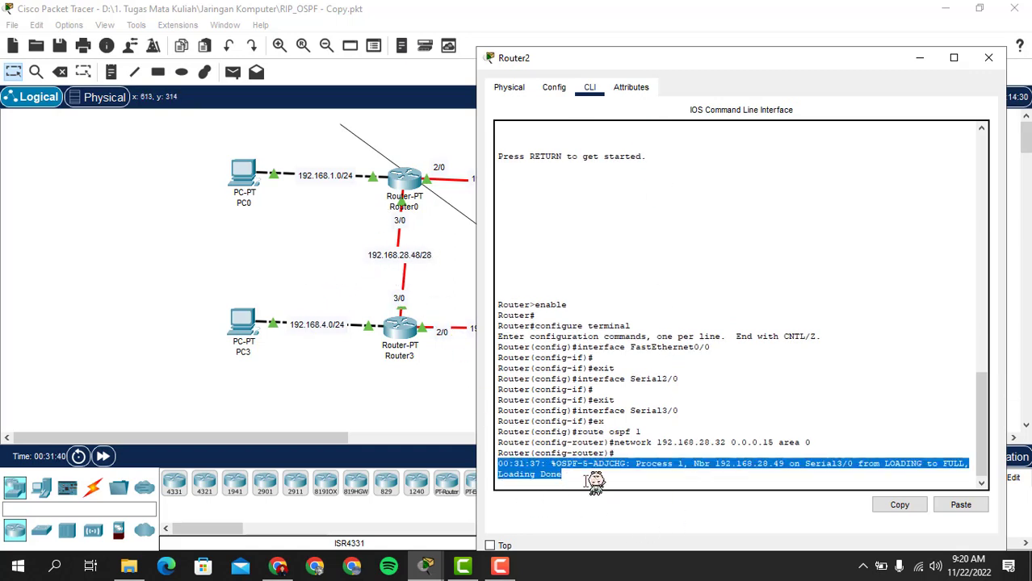
{"action": "left_click", "coordinate": [820, 337]}
{"action": "left_click", "coordinate": [988, 57]}
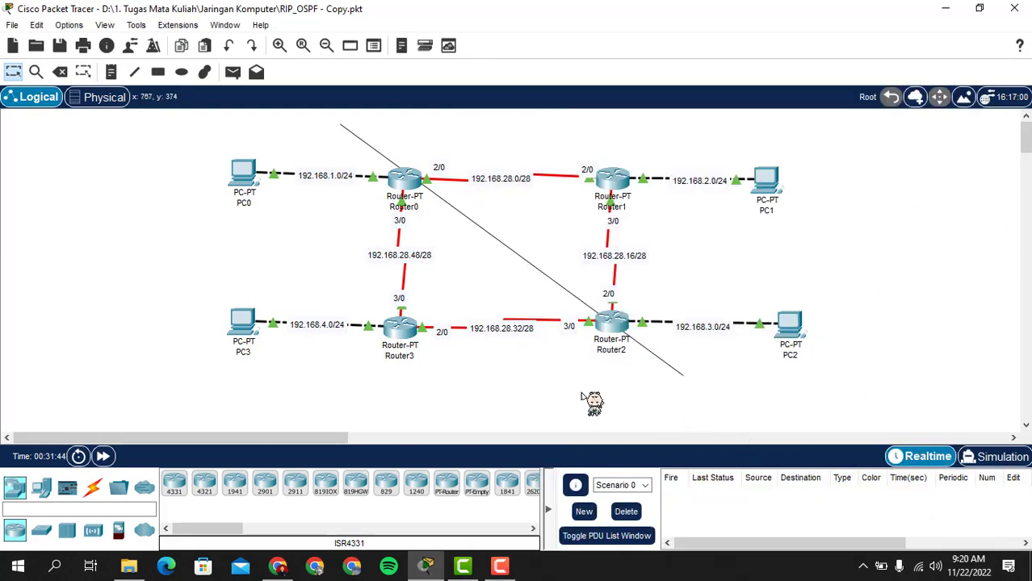
Test connectivity by sending a simple PDU from PC3 to Router2, and delete the test scenario.
{"action": "left_click", "coordinate": [233, 72]}
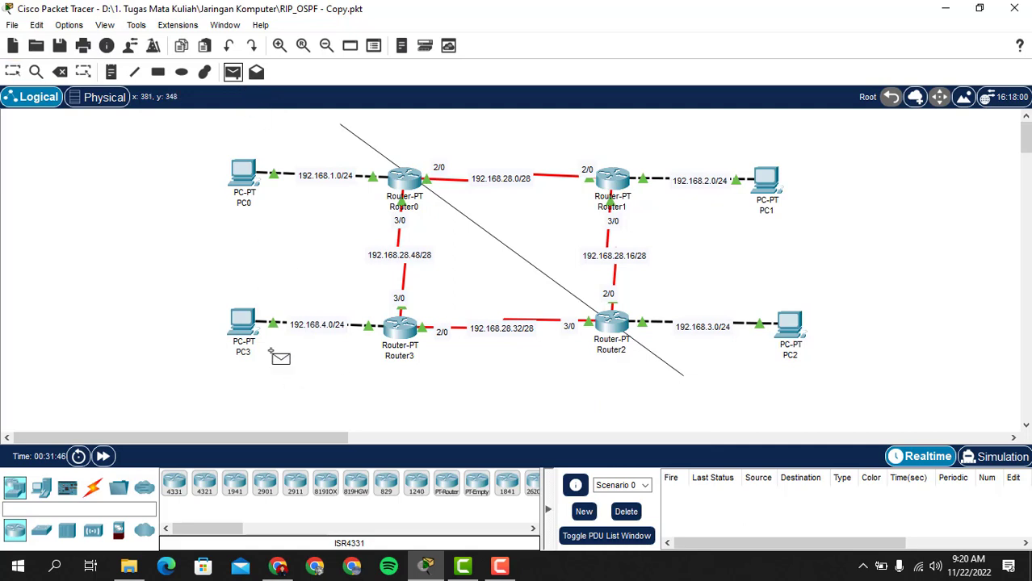
{"action": "left_click", "coordinate": [246, 323]}
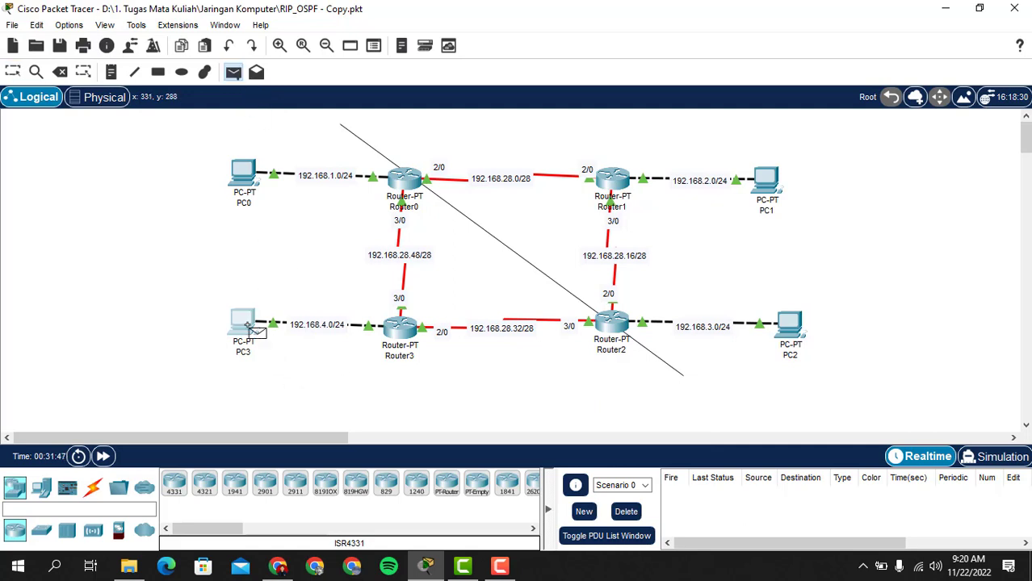
{"action": "left_click", "coordinate": [610, 327]}
{"action": "left_click", "coordinate": [626, 511]}
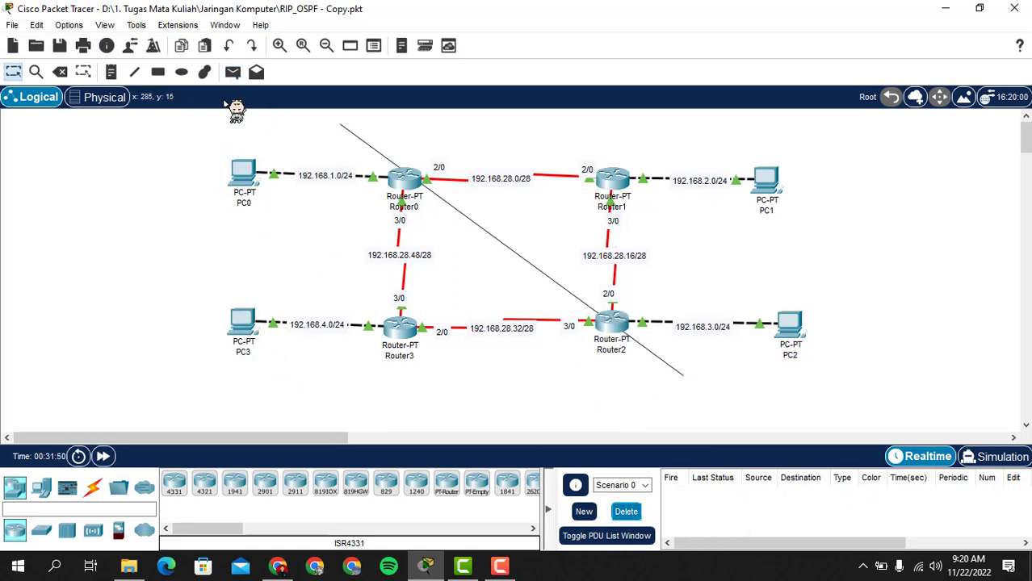
Test connectivity by sending a simple PDU from PC0 to PC3, and delete the test scenario.
{"action": "left_click", "coordinate": [233, 71]}
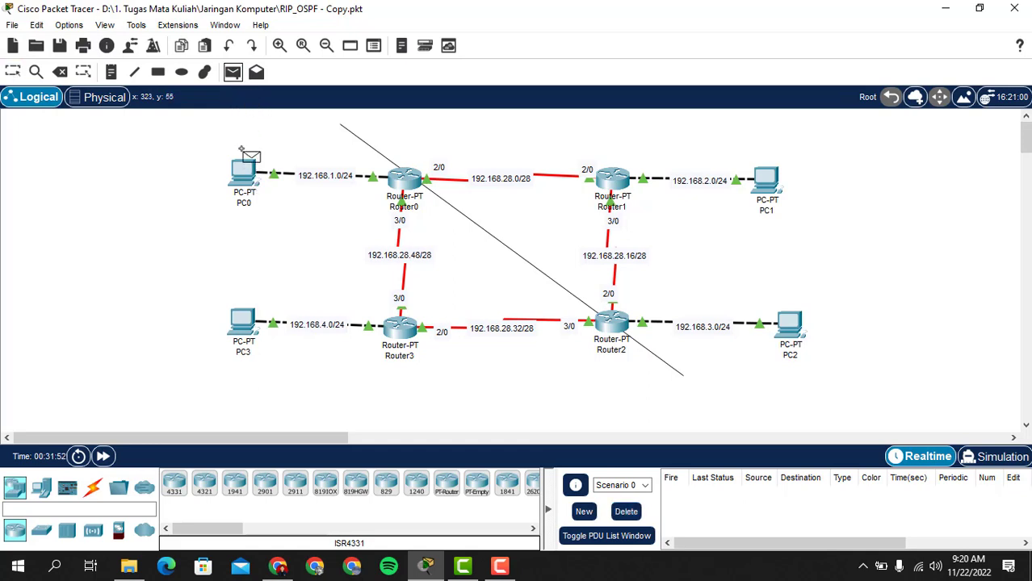
{"action": "left_click", "coordinate": [243, 173]}
{"action": "left_click", "coordinate": [247, 316]}
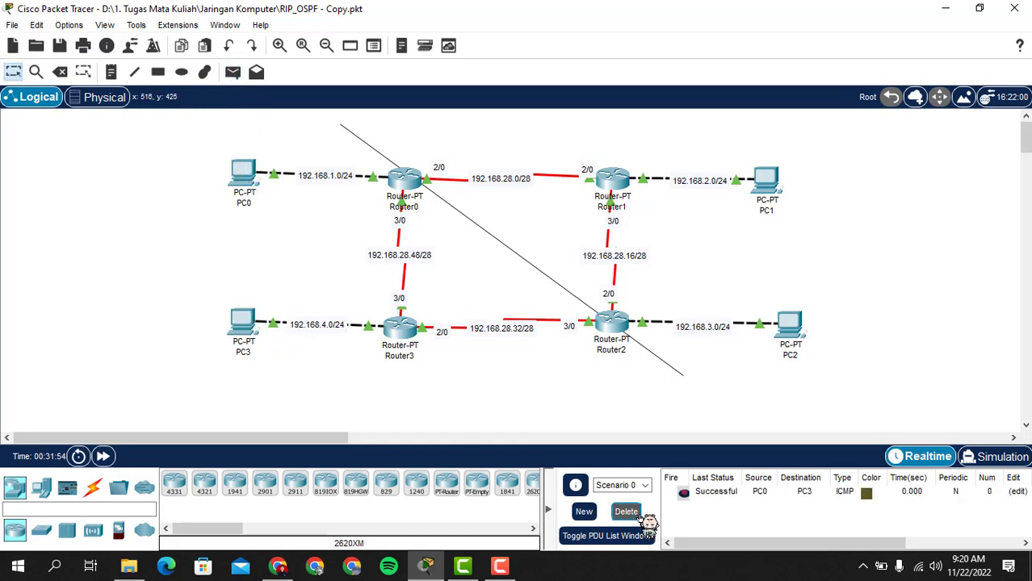
{"action": "left_click", "coordinate": [626, 512]}
Test connectivity by sending a simple PDU from PC0 to Router2, and delete the test scenario.
{"action": "left_click", "coordinate": [244, 172]}
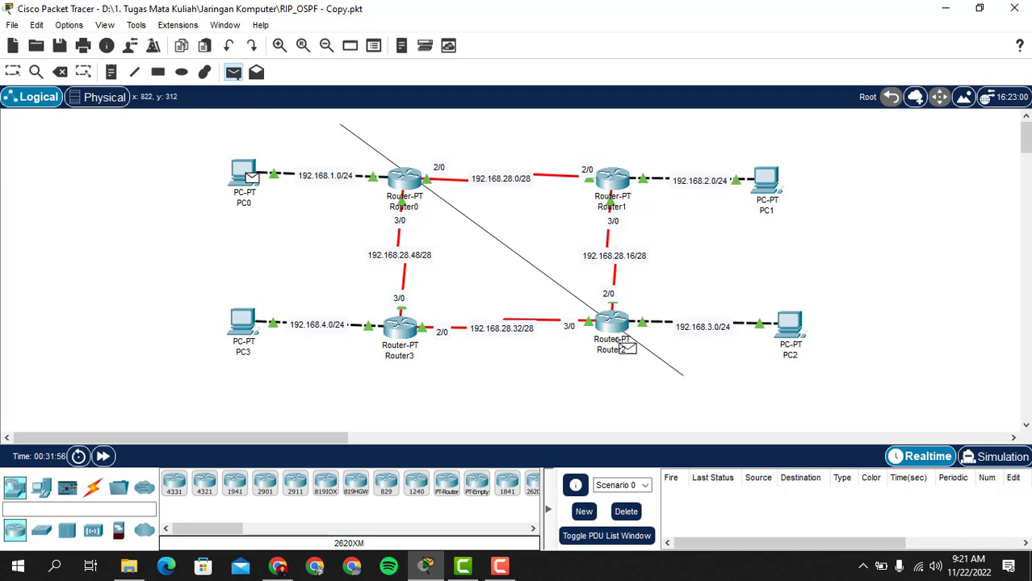
{"action": "left_click", "coordinate": [613, 339]}
{"action": "left_click", "coordinate": [626, 512]}
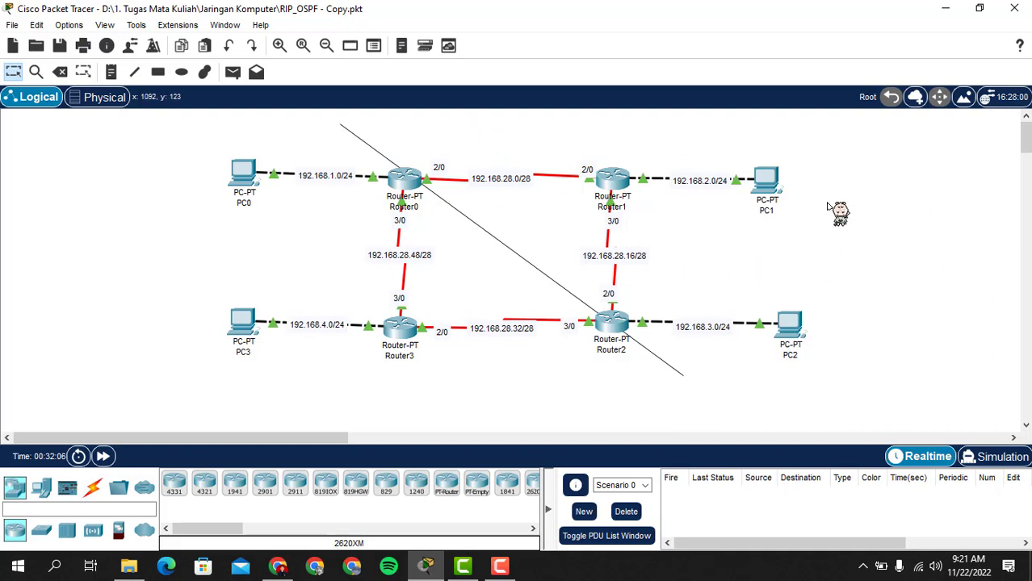
Open Router1's configuration and show its RIP routing settings.
{"action": "left_click", "coordinate": [624, 184]}
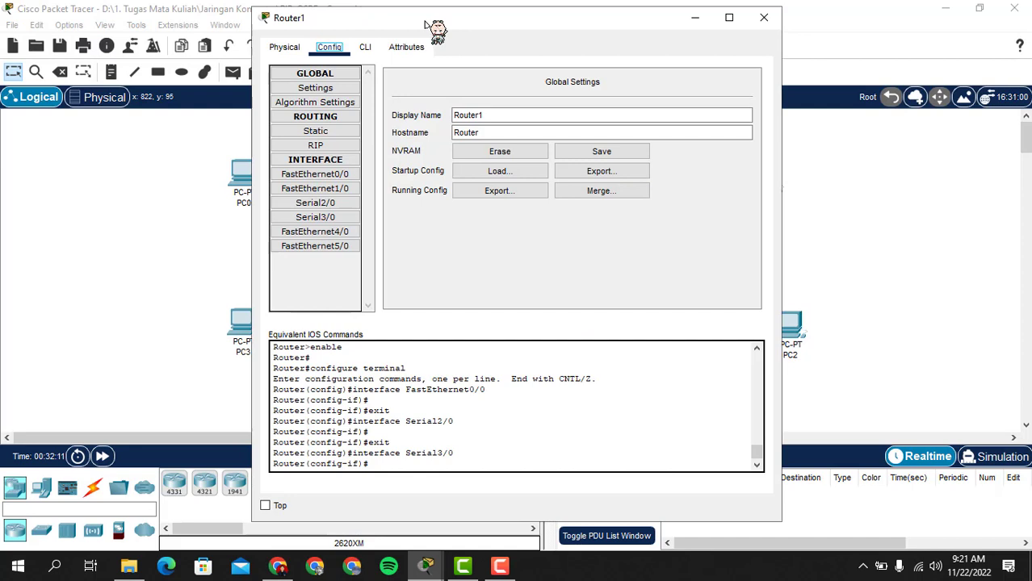
{"action": "left_click", "coordinate": [365, 49]}
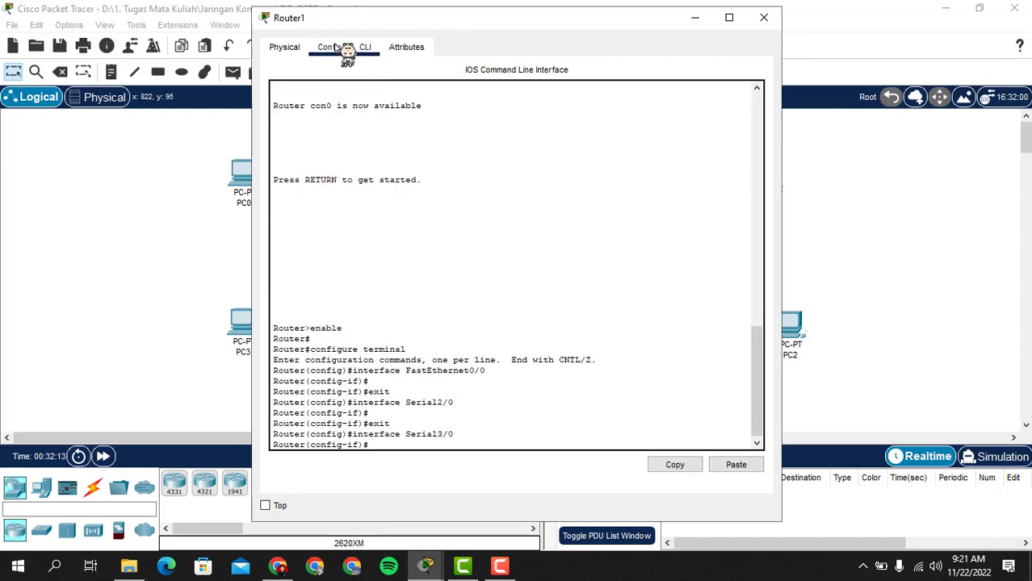
{"action": "left_click", "coordinate": [338, 48]}
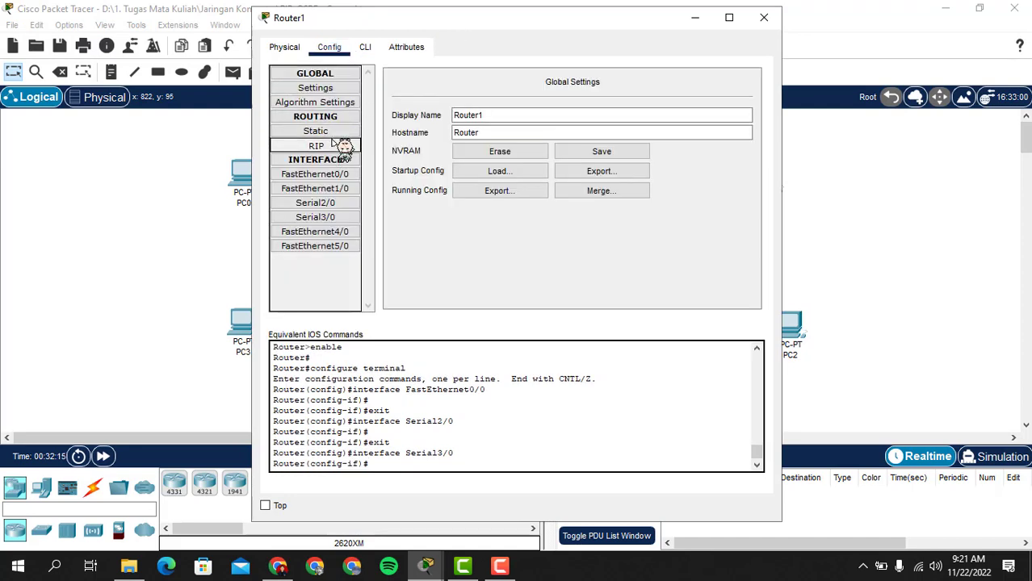
{"action": "left_click", "coordinate": [339, 144]}
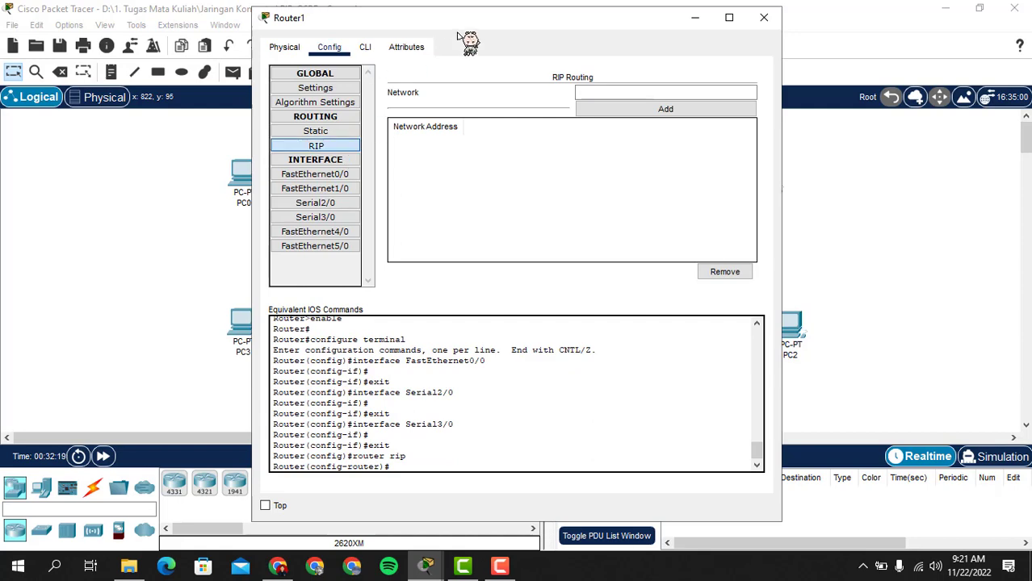
Add the serial link networks 192.168.28.0 and 192.168.28.16 to Router1's RIP routing, keeping the topology's network labels in view.
{"action": "left_click_drag", "start_coordinate": [489, 23], "coordinate": [332, 231]}
{"action": "left_click_drag", "start_coordinate": [495, 224], "coordinate": [472, 223]}
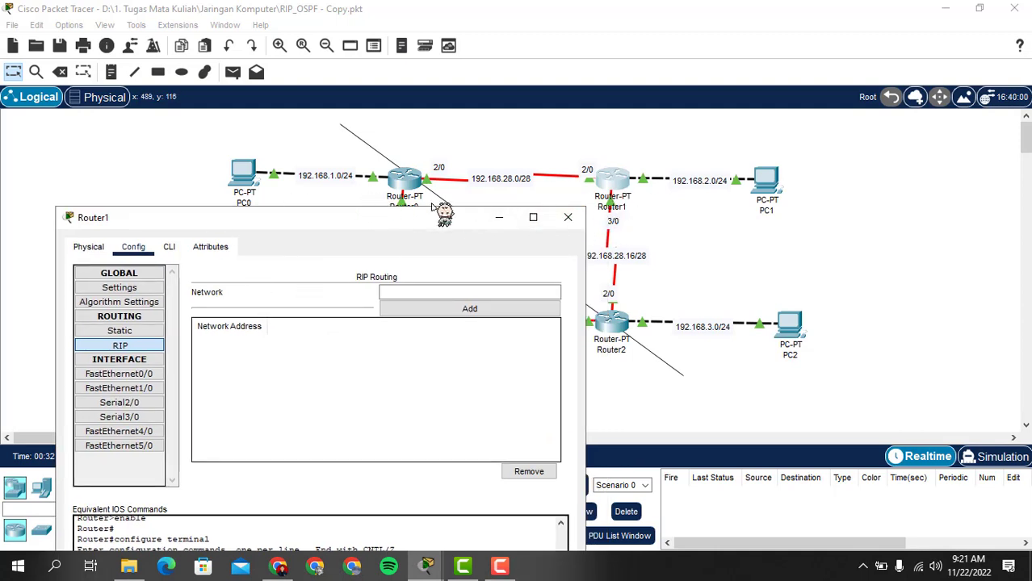
{"action": "left_click", "coordinate": [396, 293]}
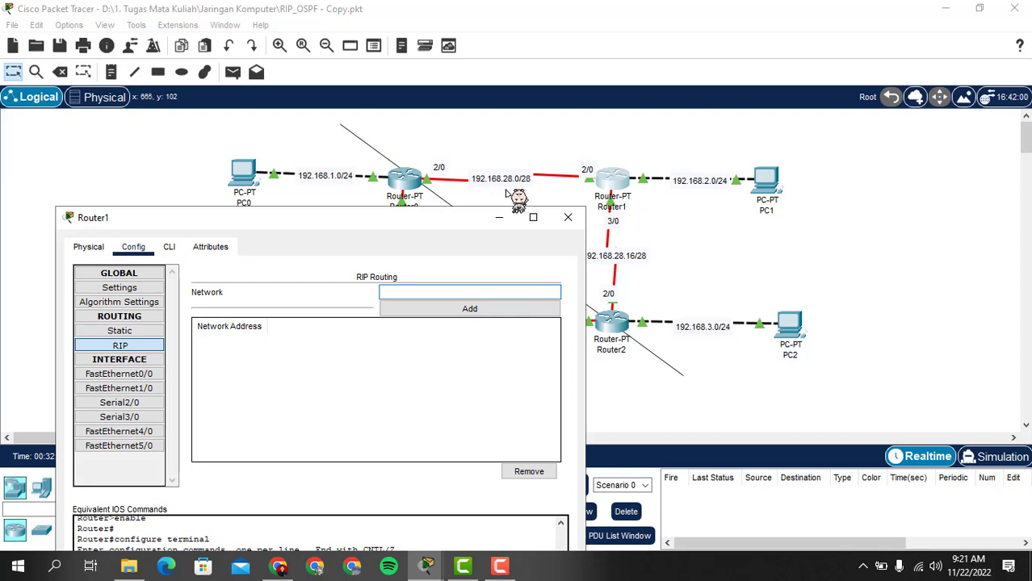
{"action": "left_click_drag", "start_coordinate": [483, 215], "coordinate": [444, 212]}
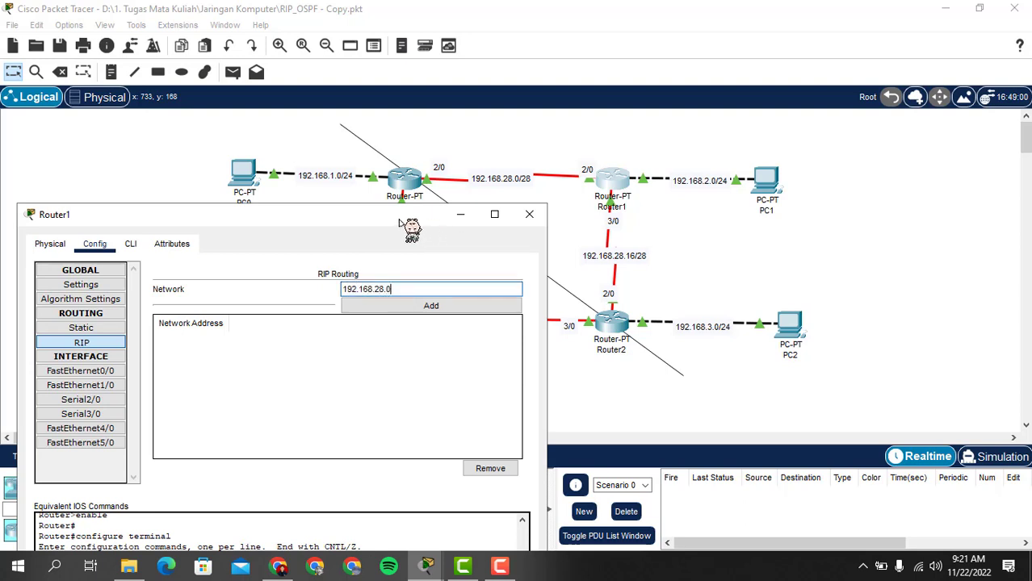
{"action": "left_click", "coordinate": [450, 303]}
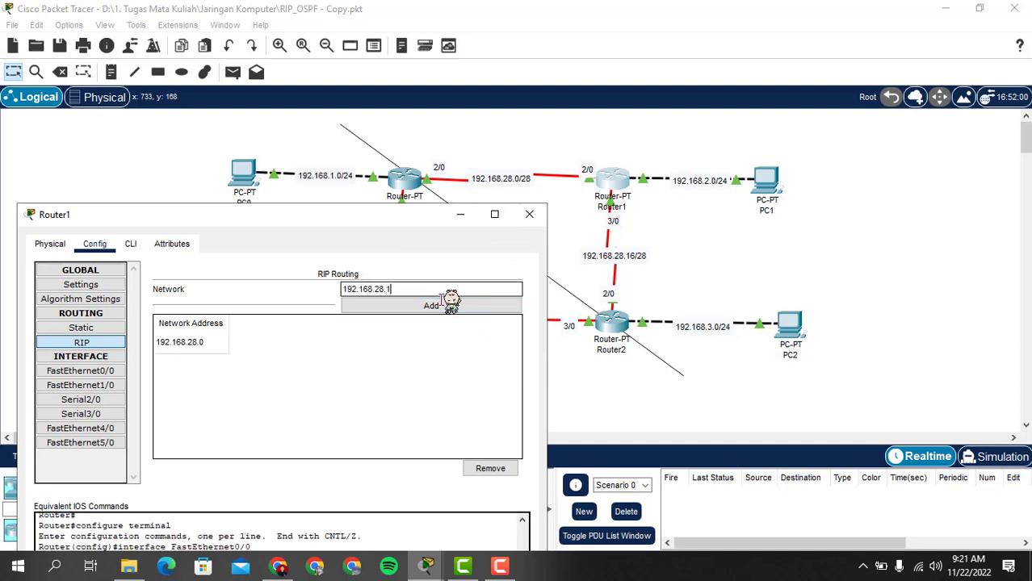
{"action": "left_click", "coordinate": [481, 307]}
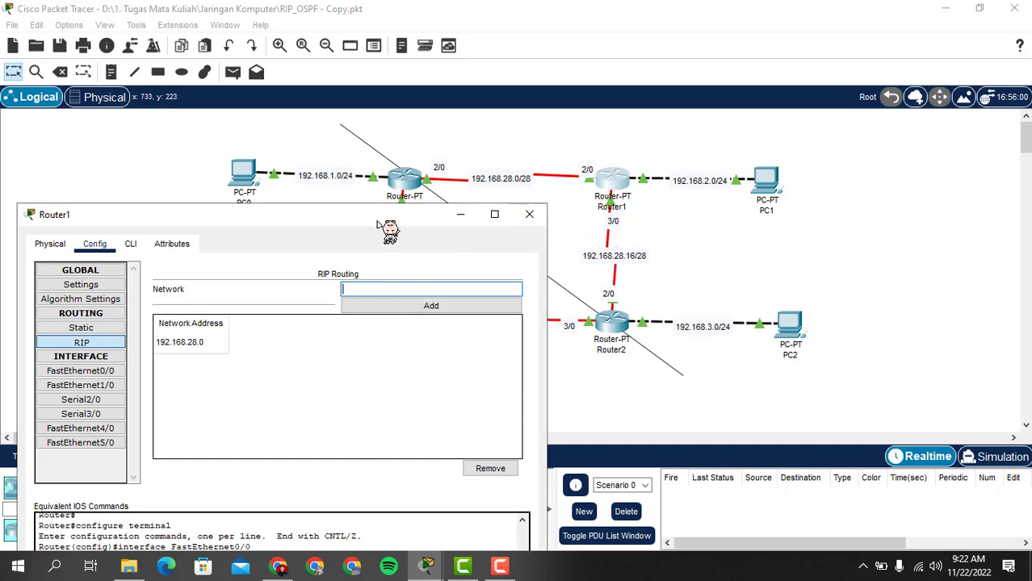
Add PC1's network 192.168.2.0 to Router1's RIP routing and close Router1's configuration.
{"action": "left_click_drag", "start_coordinate": [385, 218], "coordinate": [405, 218]}
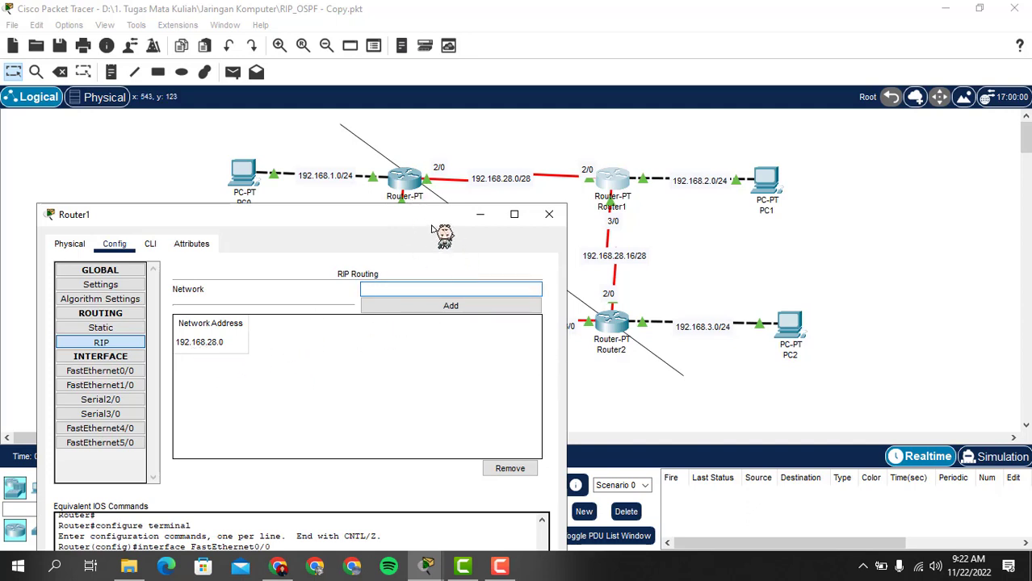
{"action": "mouse_move", "coordinate": [429, 221]}
{"action": "left_mouse_down"}
{"action": "mouse_move", "coordinate": [440, 289]}
{"action": "mouse_move", "coordinate": [429, 225]}
{"action": "left_mouse_up"}
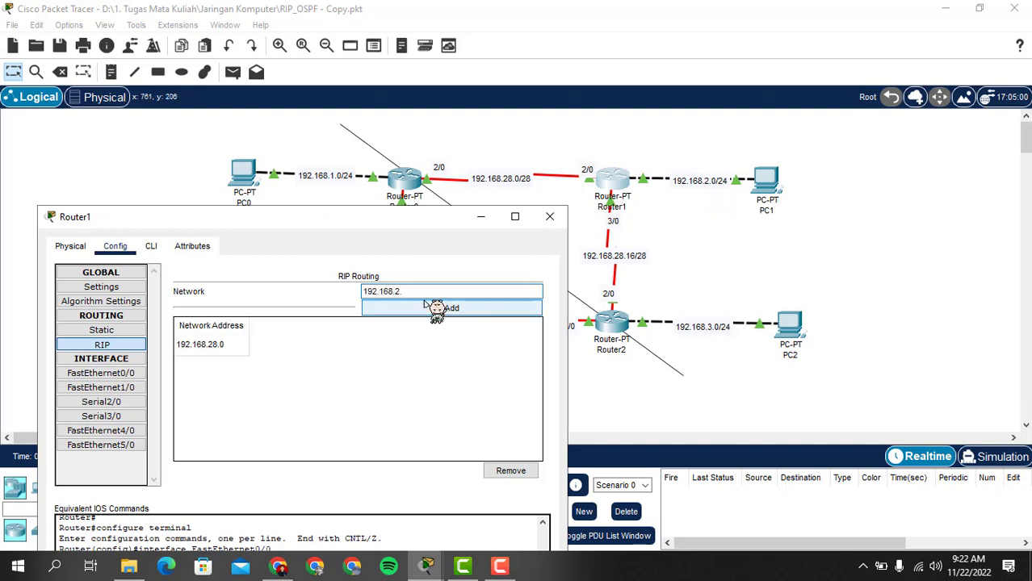
{"action": "left_click", "coordinate": [455, 307]}
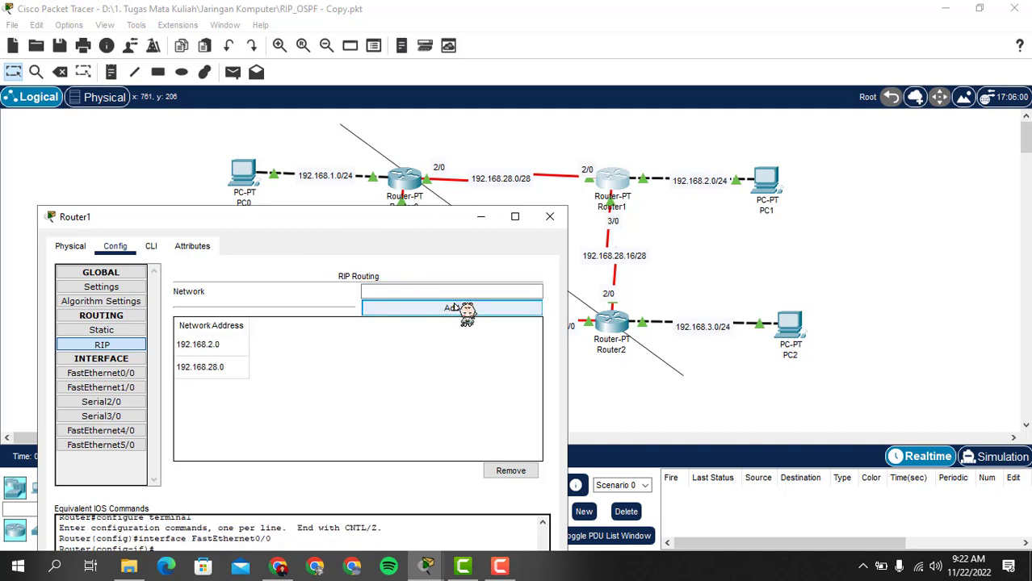
{"action": "left_click_drag", "start_coordinate": [453, 219], "coordinate": [454, 206]}
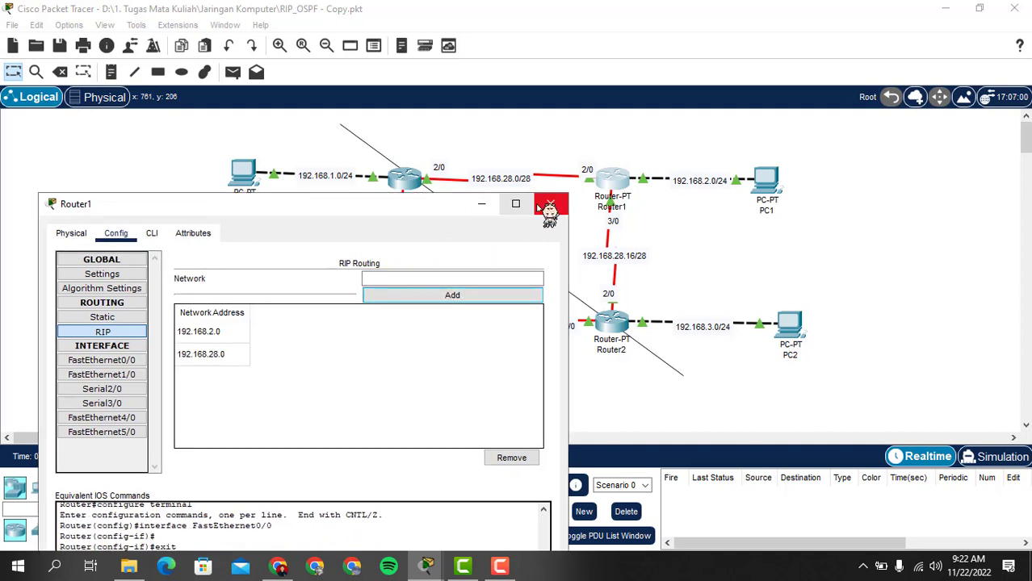
{"action": "left_click", "coordinate": [551, 206]}
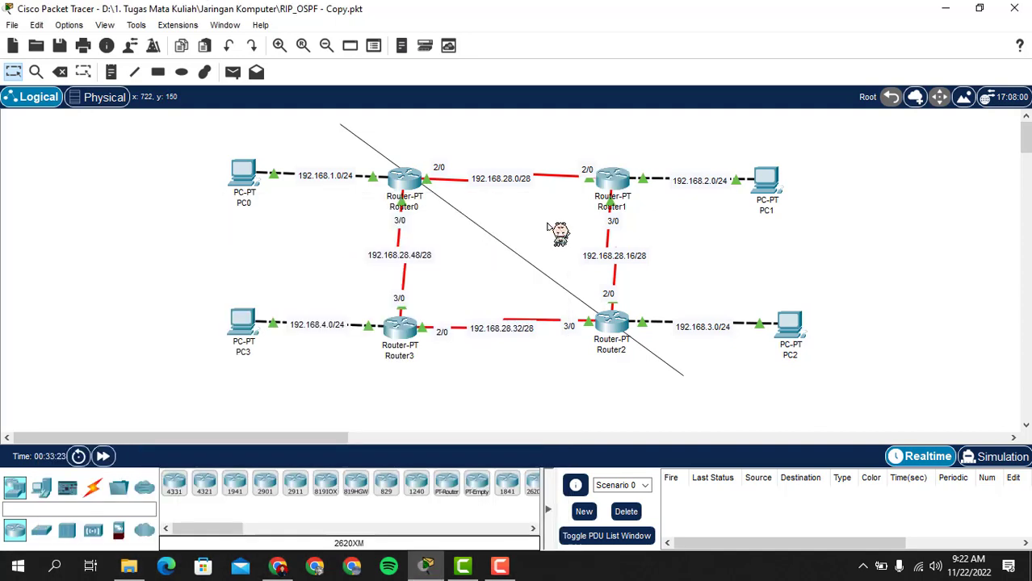
Add the Router0–Router1 serial link network 192.168.28.0 to Router0's RIP routing and close Router0's configuration.
{"action": "left_click", "coordinate": [412, 185]}
{"action": "left_click", "coordinate": [330, 48]}
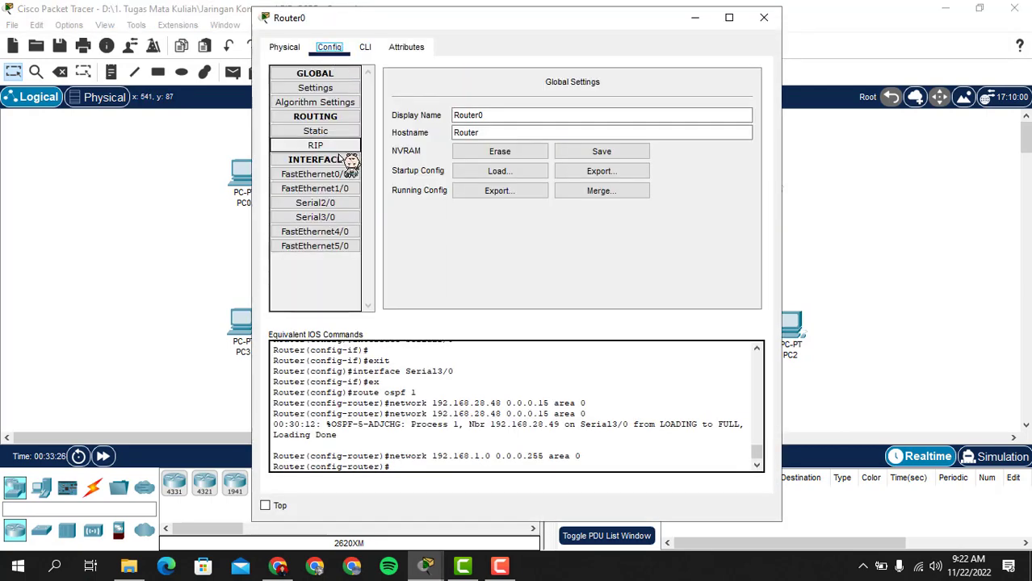
{"action": "left_click", "coordinate": [339, 145]}
{"action": "left_click_drag", "start_coordinate": [475, 27], "coordinate": [622, 307]}
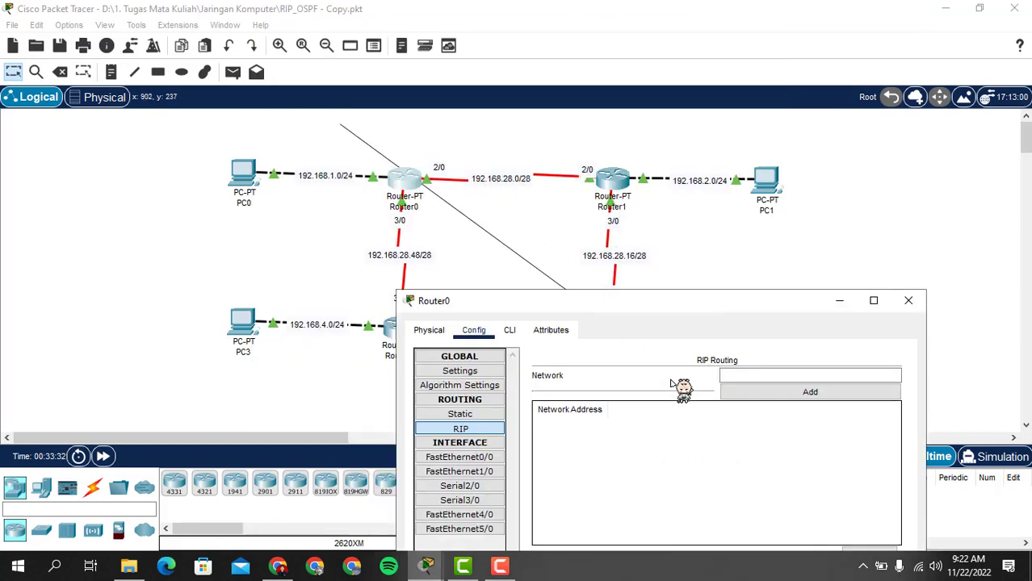
{"action": "left_click", "coordinate": [766, 382]}
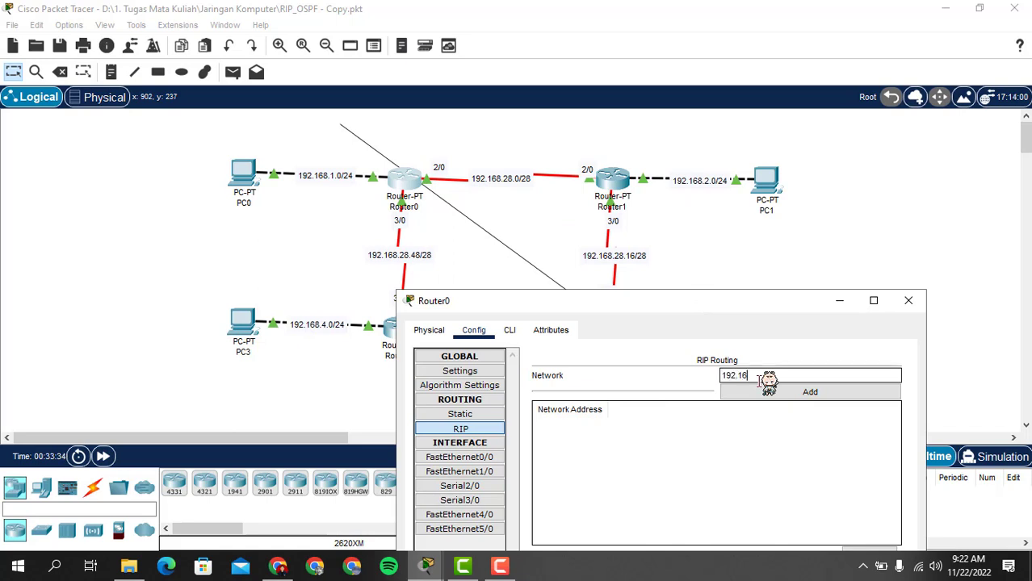
{"action": "type", "text": "192.168.28.0"}
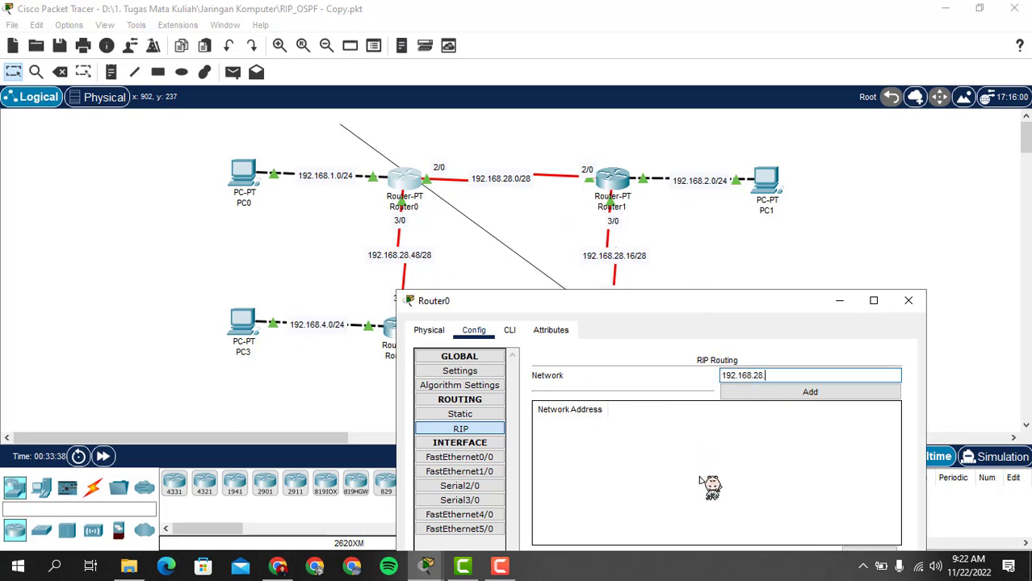
{"action": "left_click", "coordinate": [810, 392]}
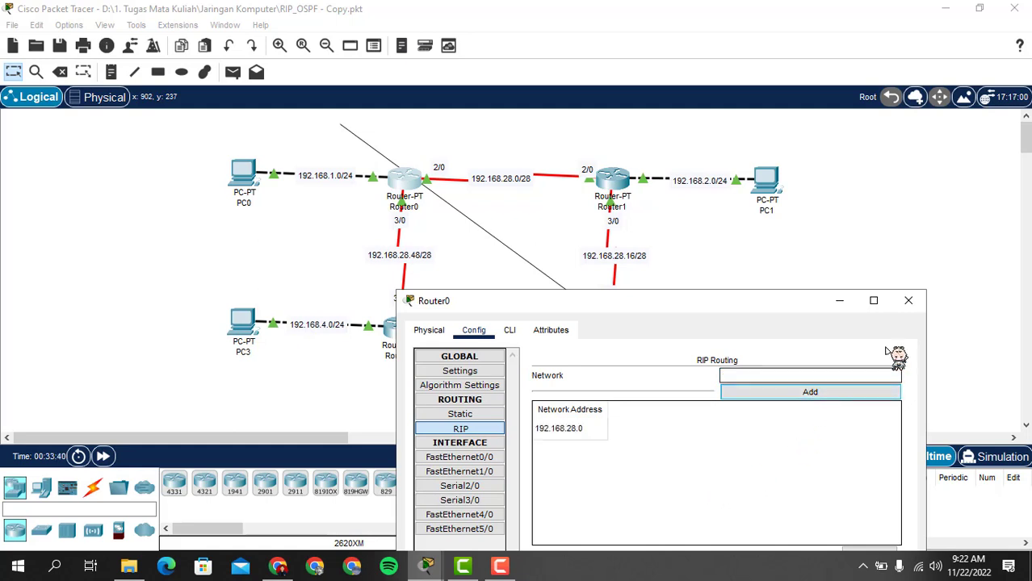
{"action": "left_click", "coordinate": [909, 303]}
{"action": "left_click_drag", "start_coordinate": [717, 304], "coordinate": [662, 253]}
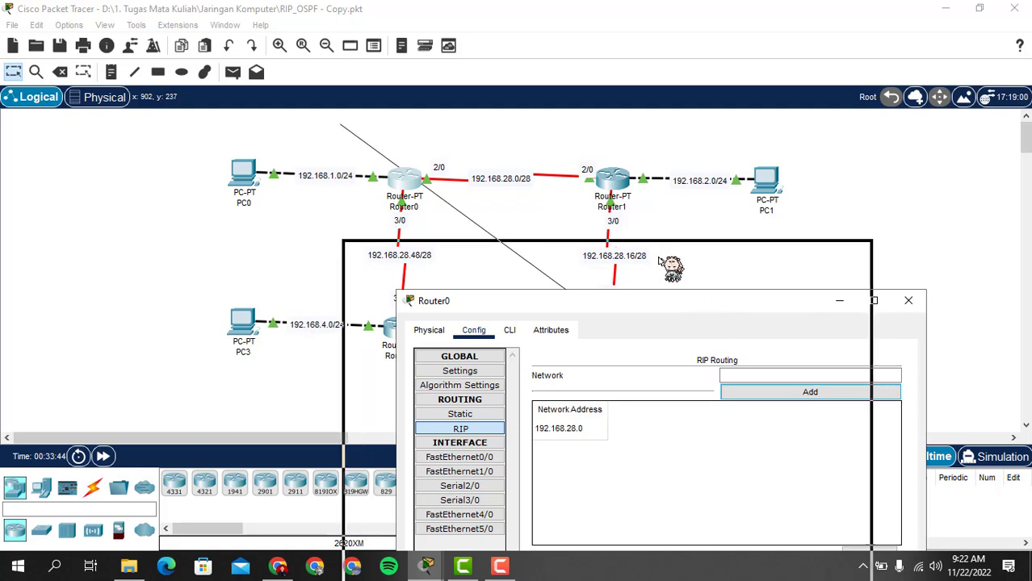
{"action": "left_click", "coordinate": [852, 249]}
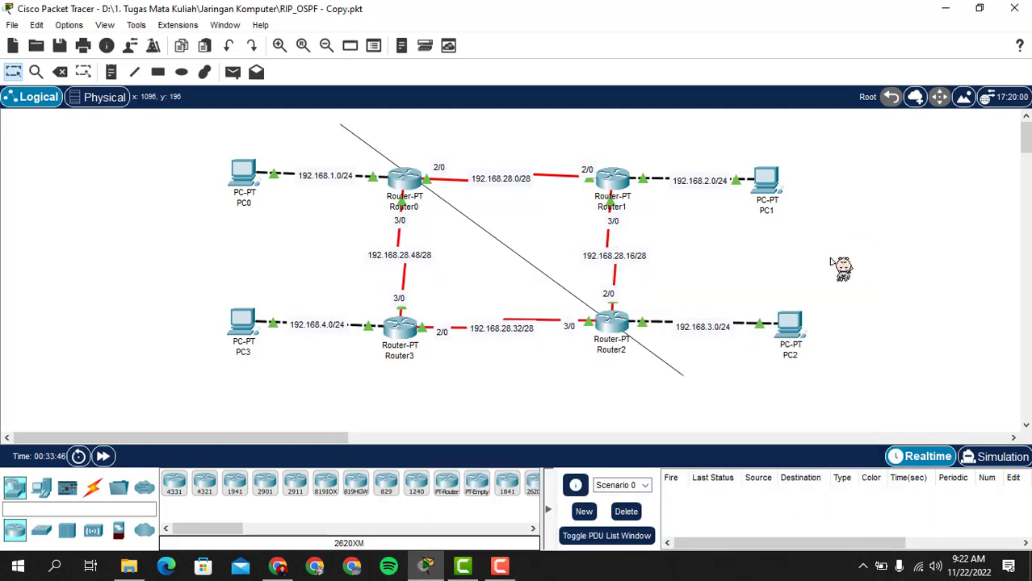
Open Router2's RIP routing settings, keeping the topology's network labels in view, and add the serial link network 192.168.28.16.
{"action": "left_click", "coordinate": [628, 325]}
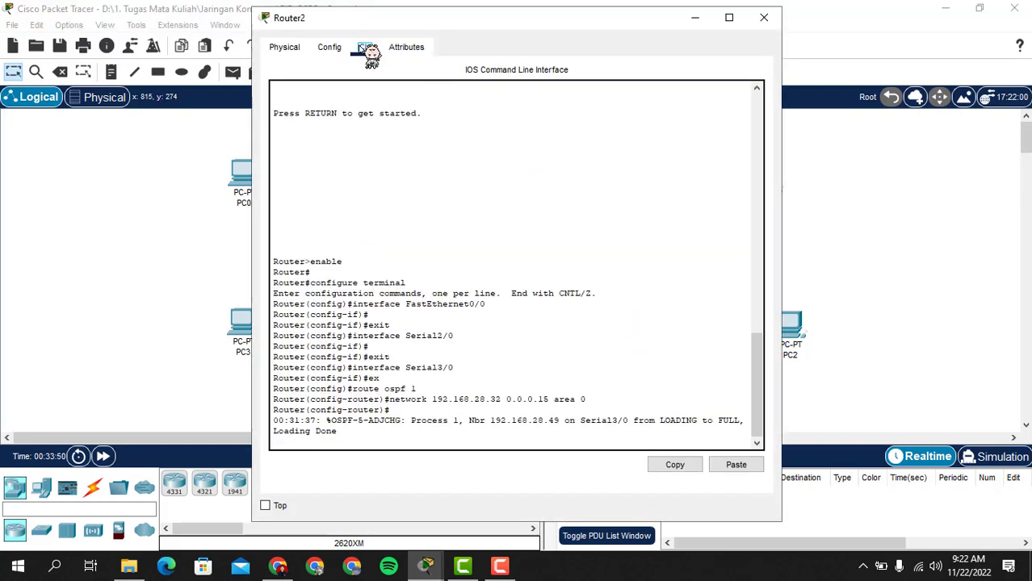
{"action": "left_click", "coordinate": [329, 47]}
{"action": "left_click", "coordinate": [337, 145]}
{"action": "left_click_drag", "start_coordinate": [604, 23], "coordinate": [581, 389]}
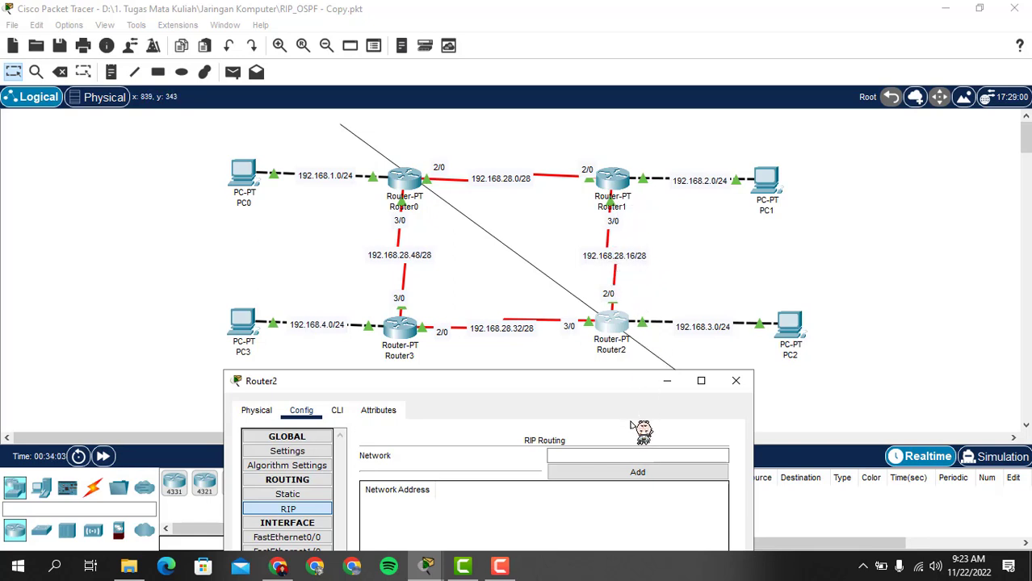
{"action": "left_click", "coordinate": [628, 455]}
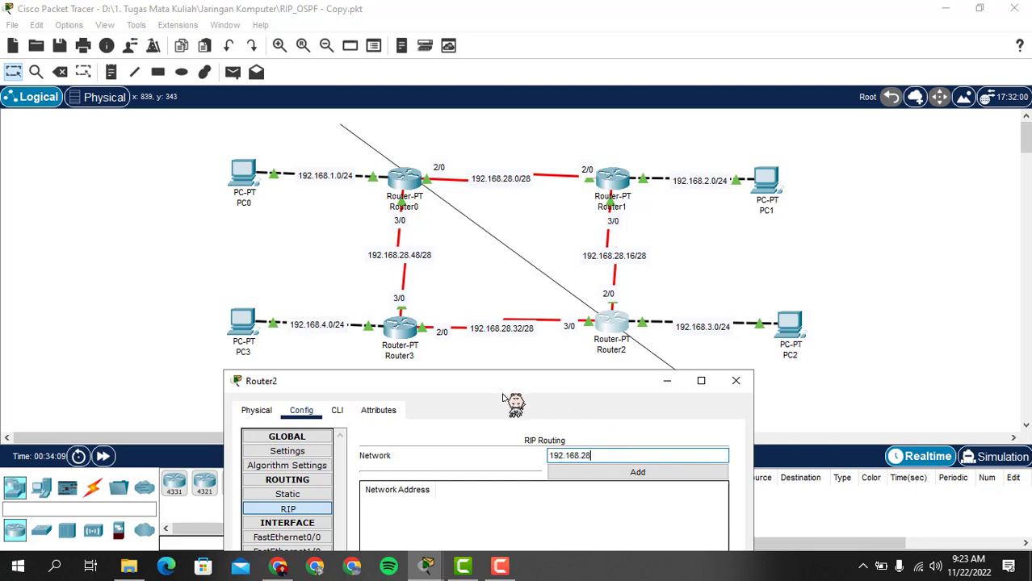
{"action": "type", "text": "192.168.28.16"}
{"action": "left_click", "coordinate": [590, 473]}
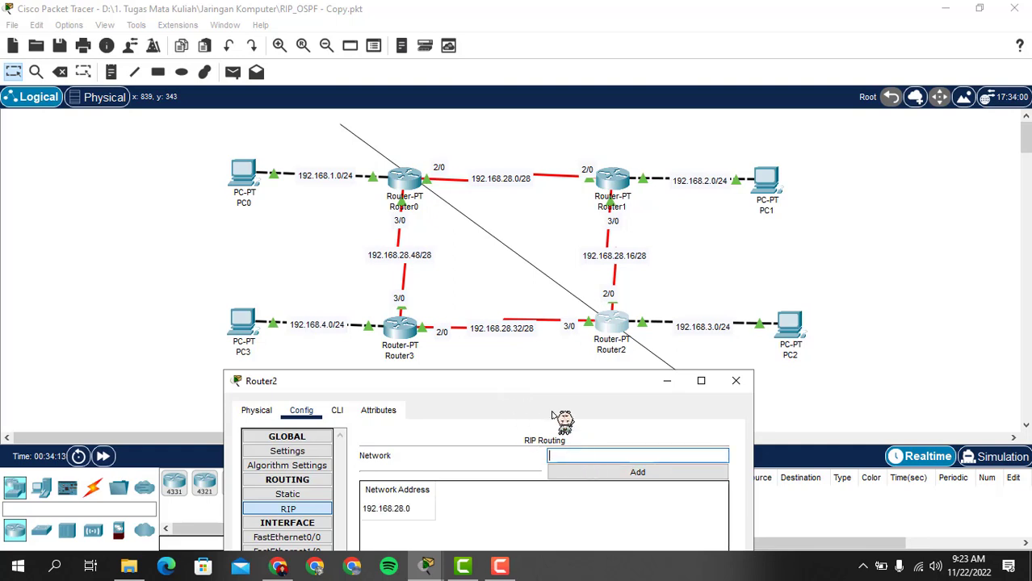
Add PC2's network 192.168.3.0 to Router2's RIP routing and close the open router configuration windows.
{"action": "left_click_drag", "start_coordinate": [494, 377], "coordinate": [438, 346]}
{"action": "left_click", "coordinate": [343, 480]}
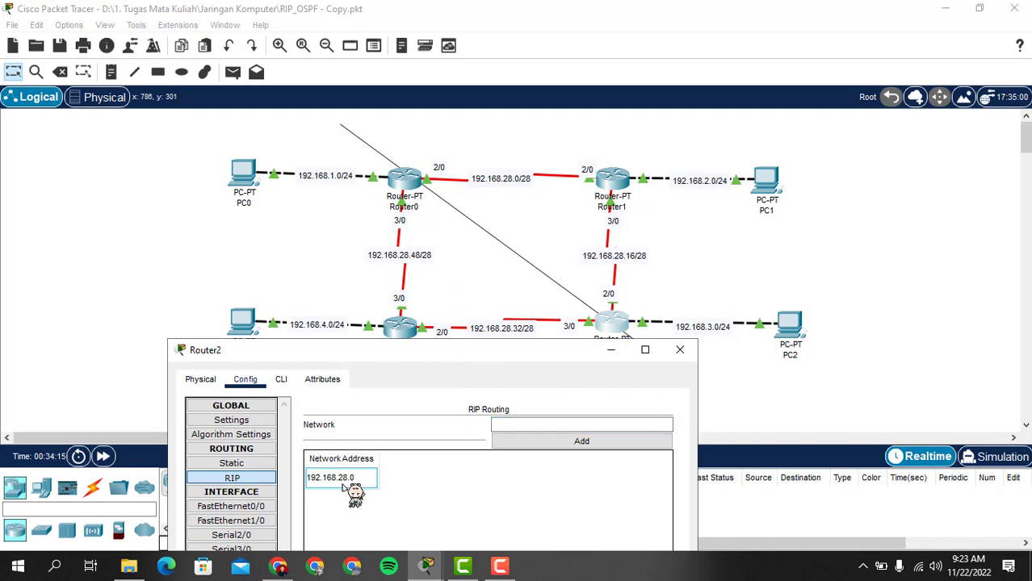
{"action": "left_click", "coordinate": [526, 428]}
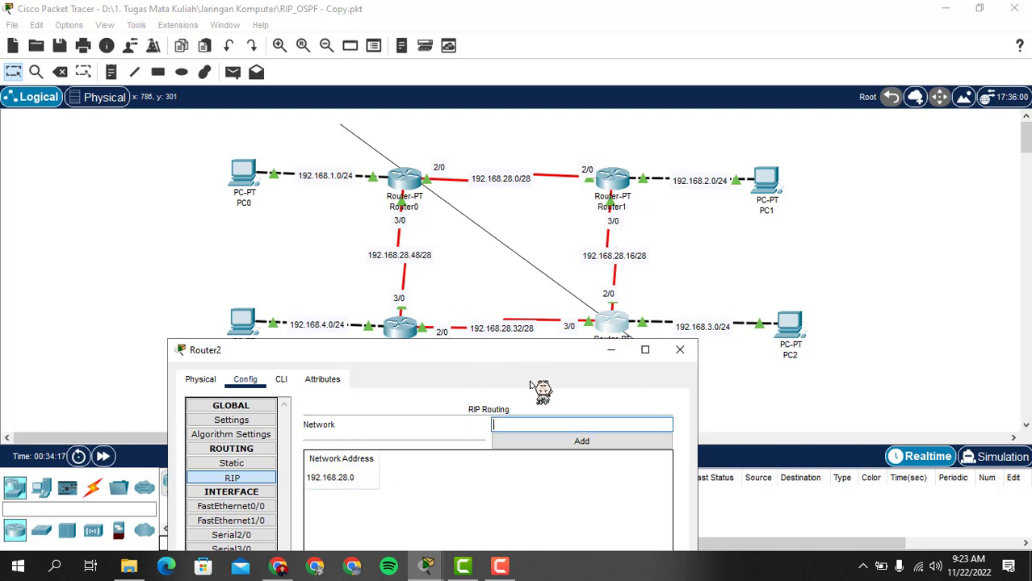
{"action": "left_click_drag", "start_coordinate": [555, 380], "coordinate": [555, 380]}
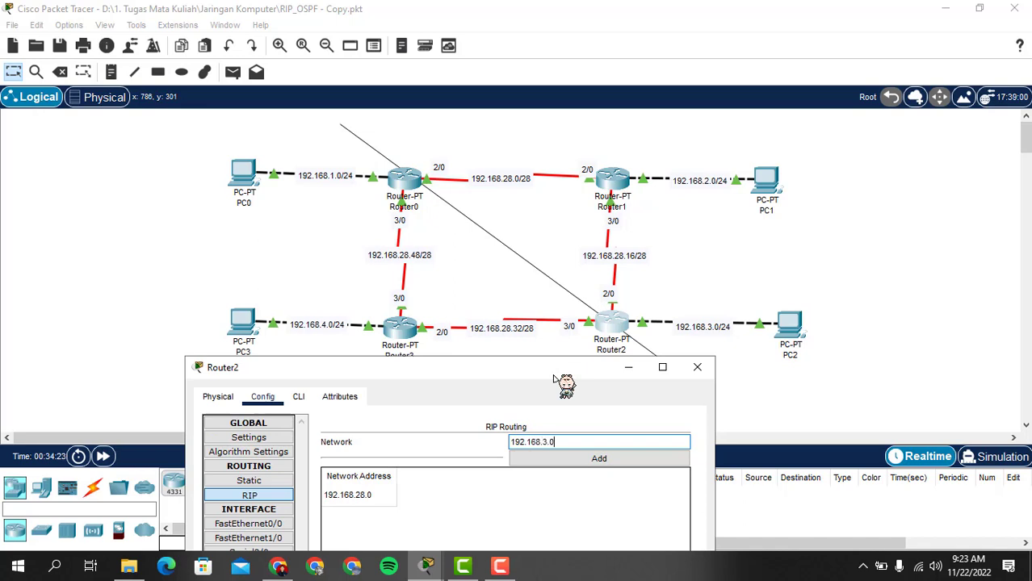
{"action": "left_click", "coordinate": [639, 458]}
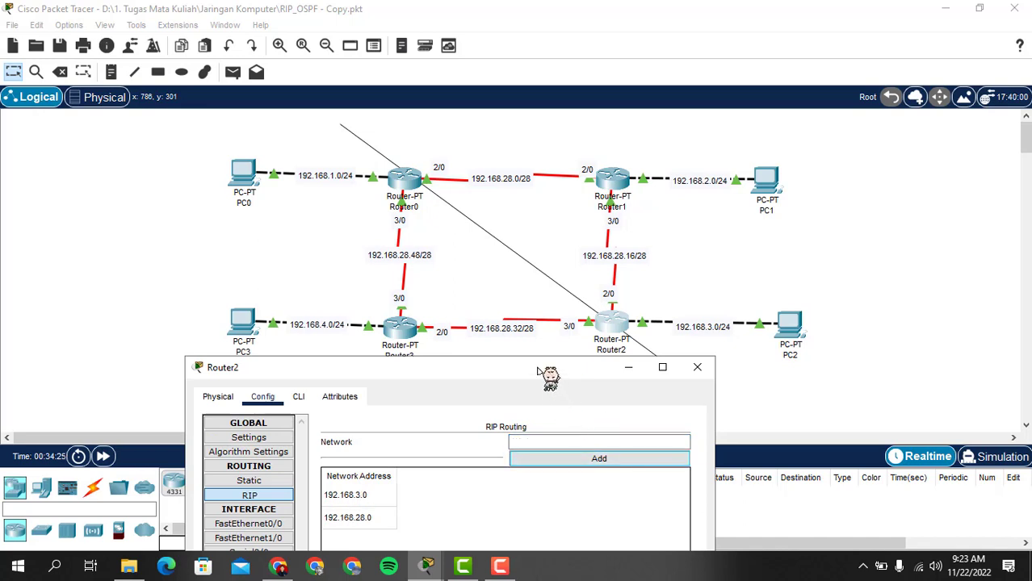
{"action": "left_click_drag", "start_coordinate": [538, 370], "coordinate": [512, 257]}
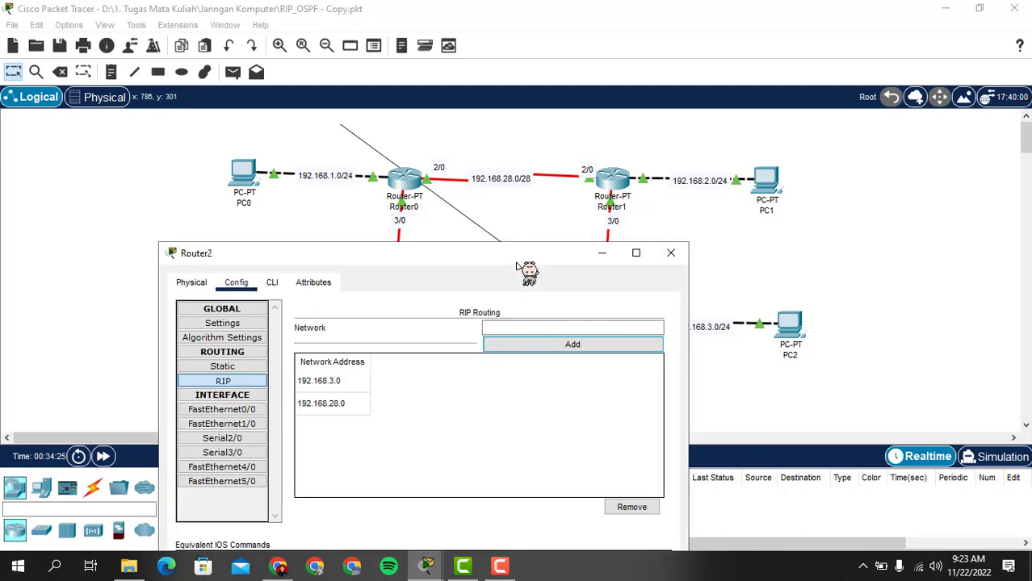
{"action": "left_click", "coordinate": [670, 253]}
{"action": "left_click", "coordinate": [617, 185]}
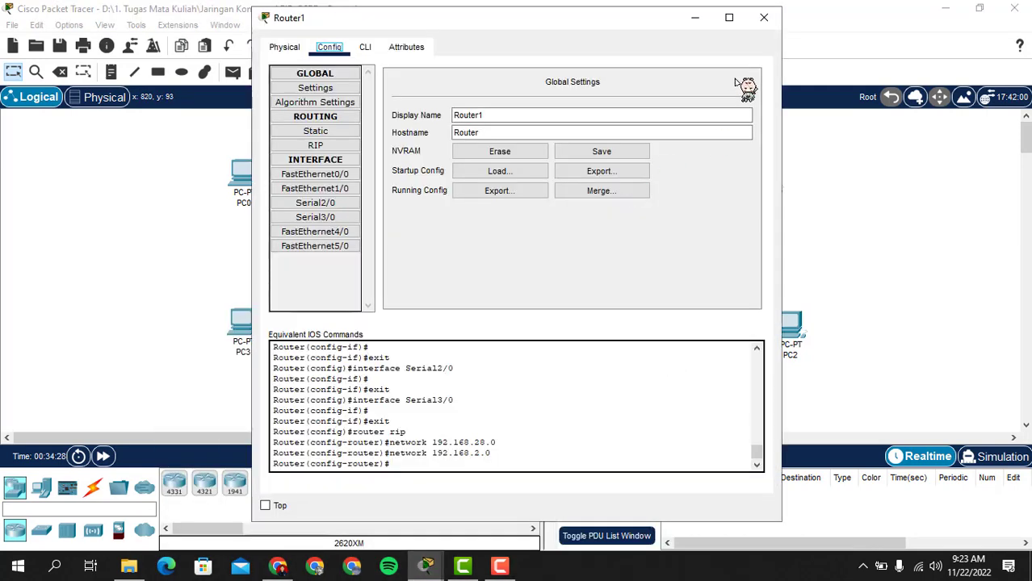
{"action": "left_click", "coordinate": [763, 17]}
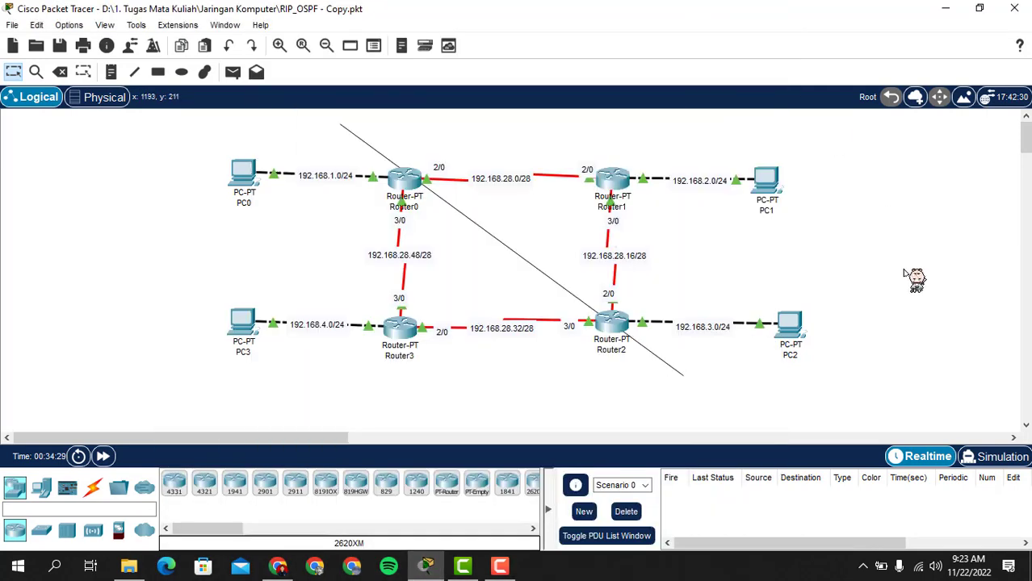
Test the RIP side by sending simple PDUs from PC1 to Router0 and from PC2 to Router1, and delete the scenario.
{"action": "left_click", "coordinate": [233, 72]}
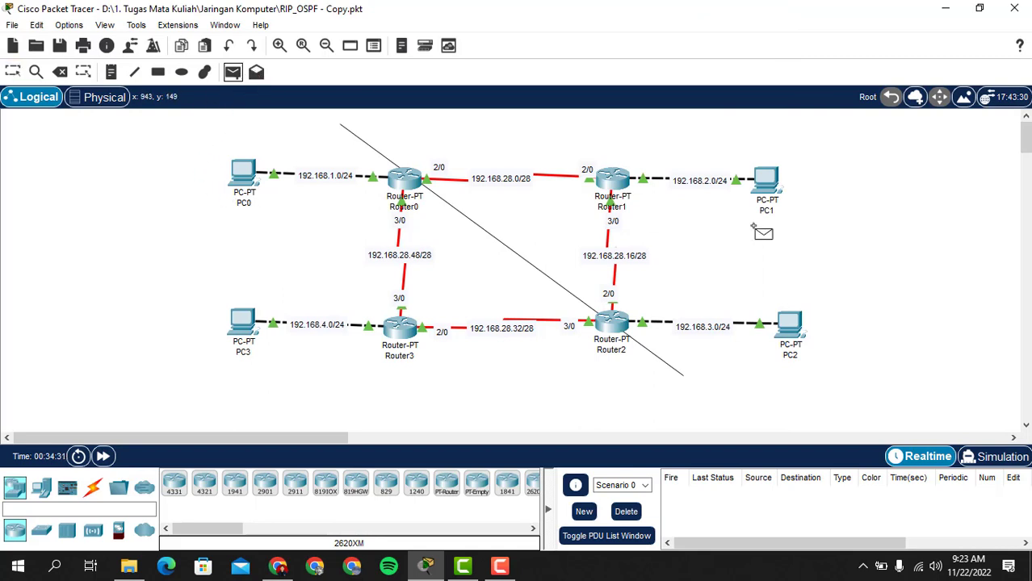
{"action": "left_click", "coordinate": [763, 181]}
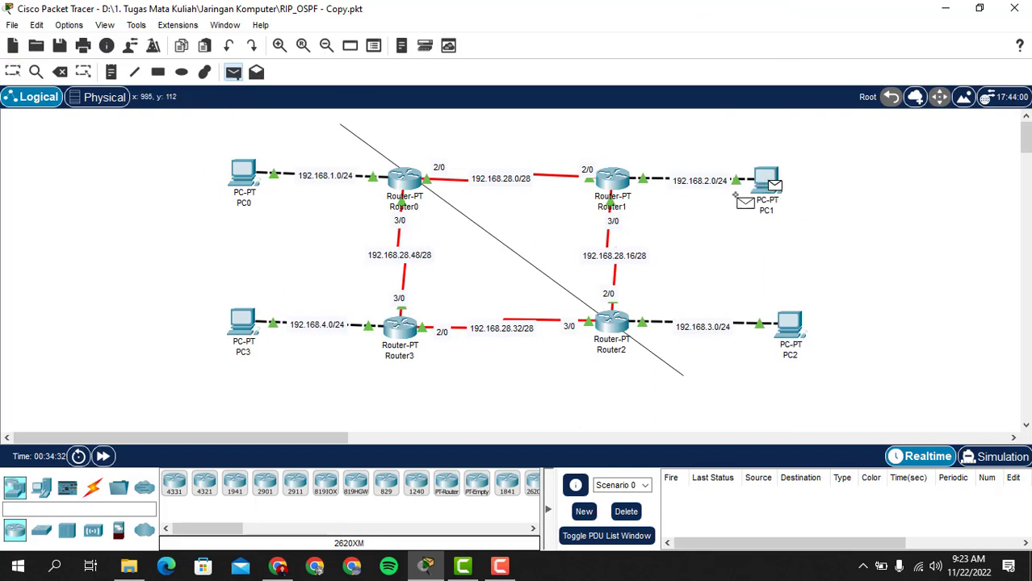
{"action": "left_click", "coordinate": [420, 181]}
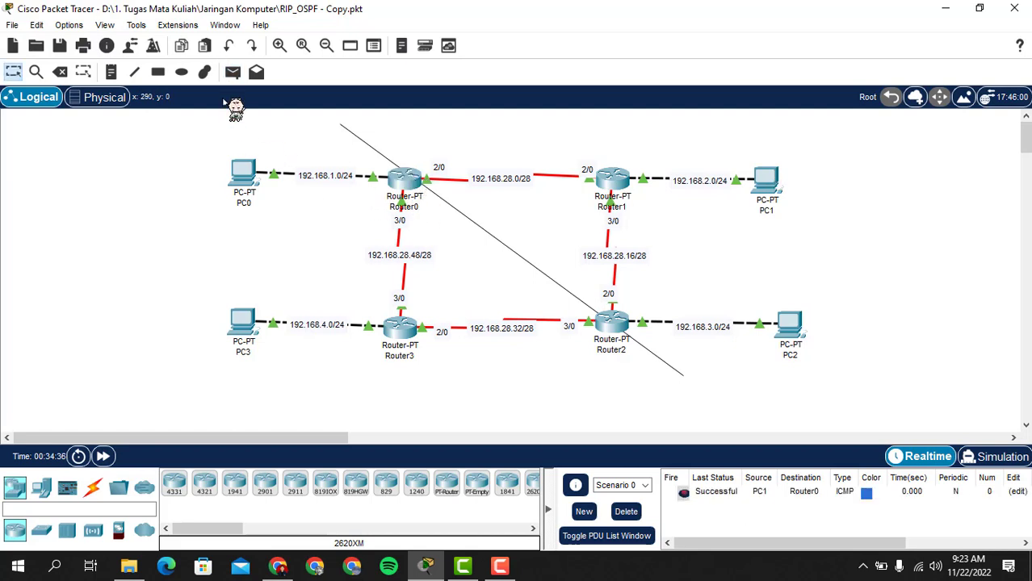
{"action": "left_click", "coordinate": [233, 73]}
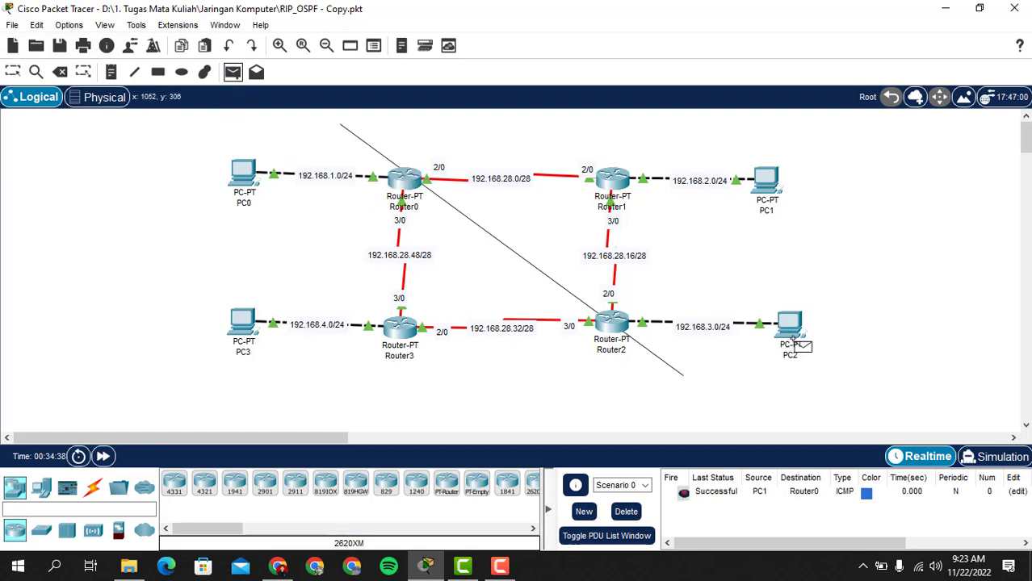
{"action": "left_click", "coordinate": [789, 327]}
{"action": "left_click", "coordinate": [616, 177]}
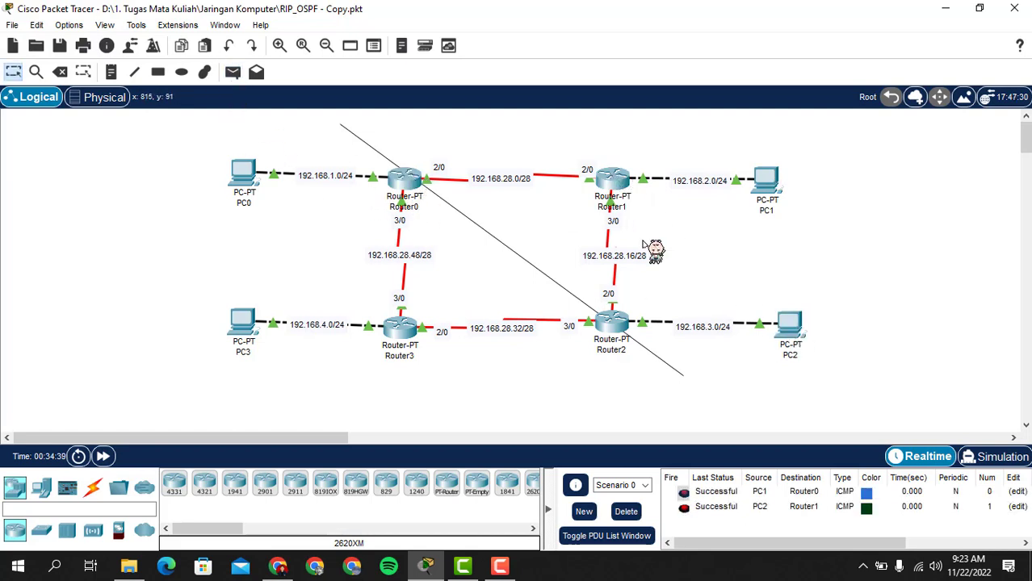
{"action": "left_click", "coordinate": [625, 511]}
Test connectivity between the RIP hosts by sending a simple PDU from PC1 to PC2, and delete the scenario.
{"action": "left_click", "coordinate": [233, 72]}
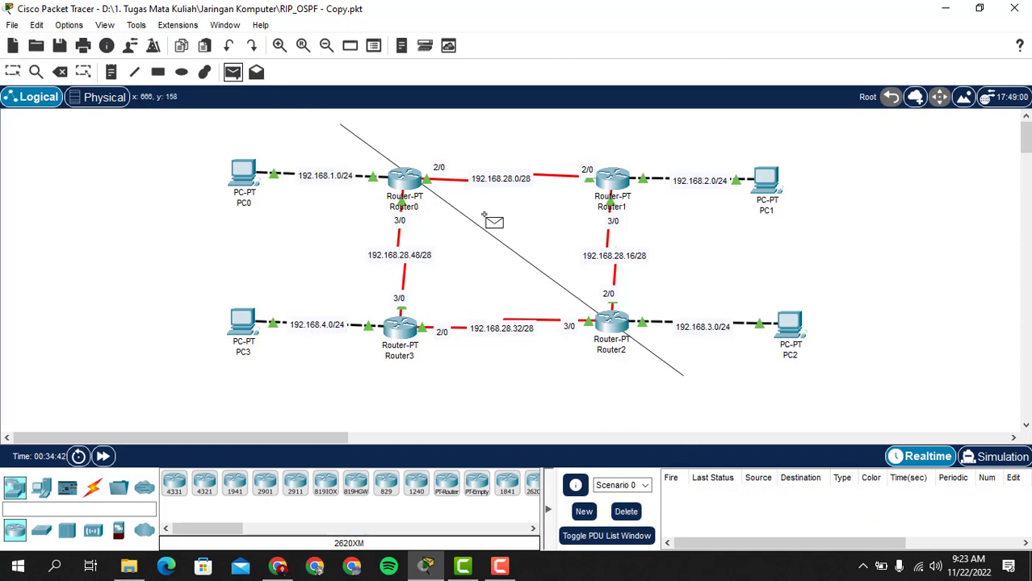
{"action": "left_click", "coordinate": [775, 196]}
{"action": "left_click", "coordinate": [796, 327]}
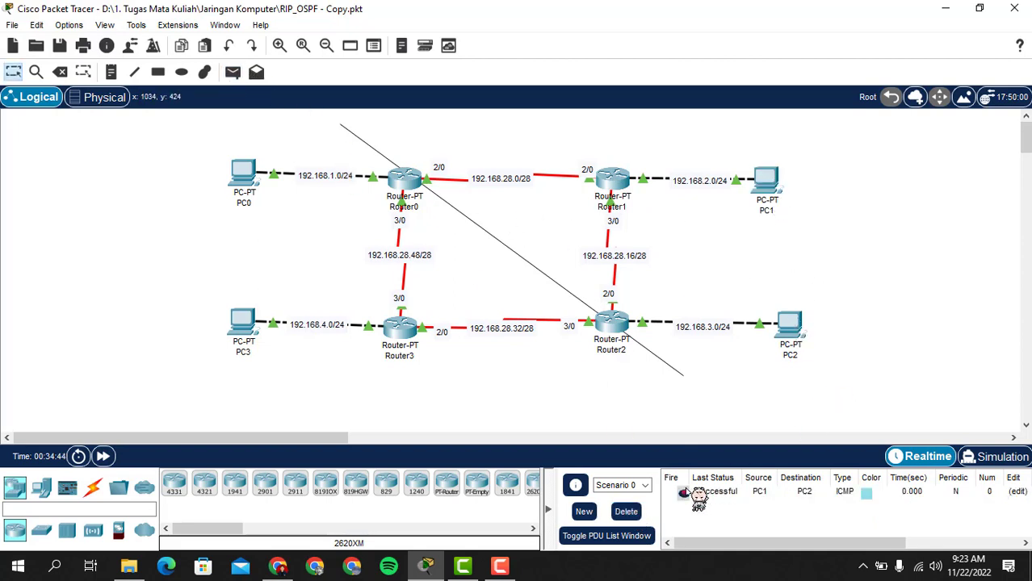
{"action": "left_click", "coordinate": [635, 510]}
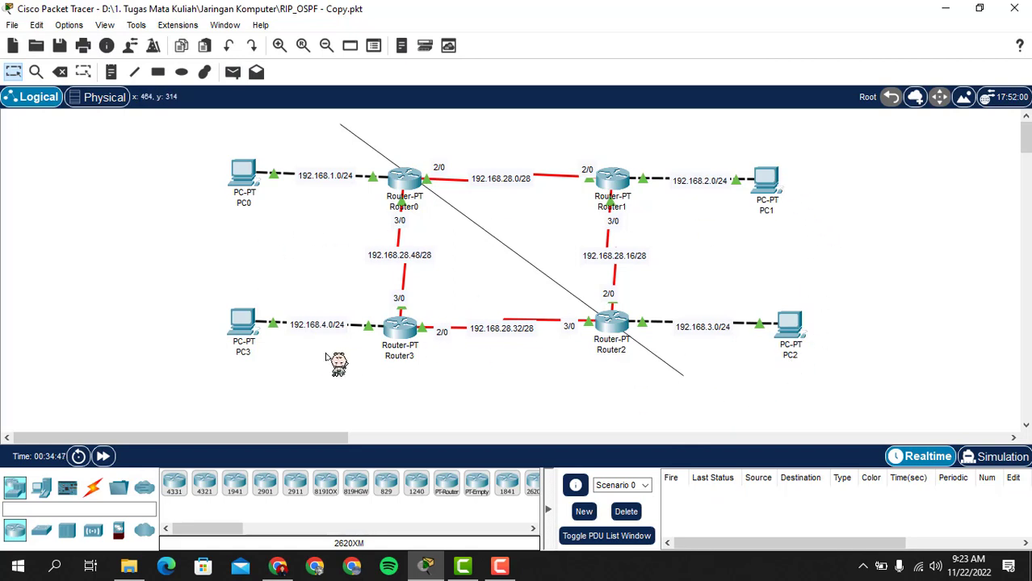
Test connectivity between the OSPF and RIP sides with a simple PDU from PC3 to PC1, and delete the scenario.
{"action": "left_click_drag", "start_coordinate": [248, 324], "coordinate": [249, 330]}
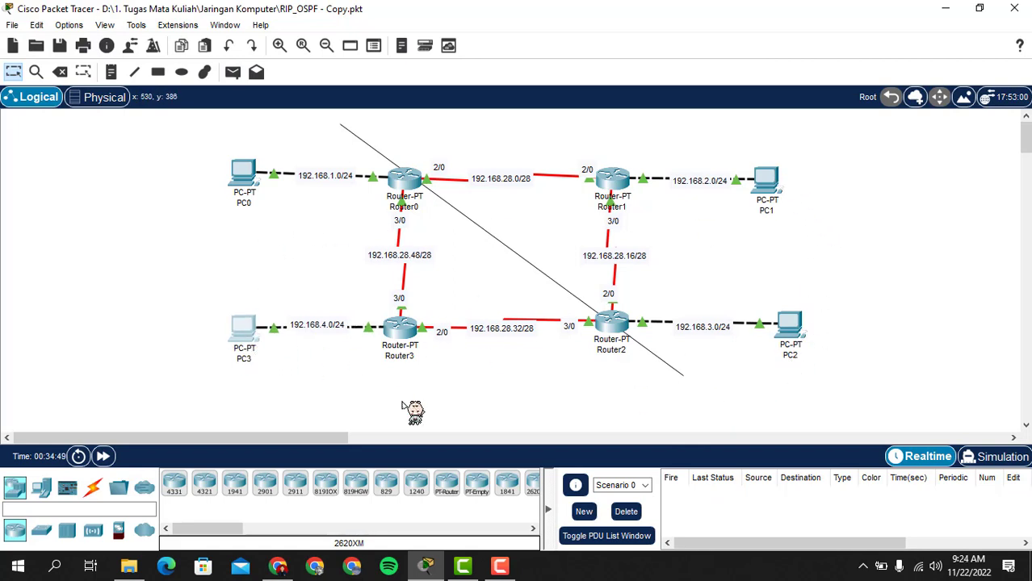
{"action": "left_click", "coordinate": [402, 401]}
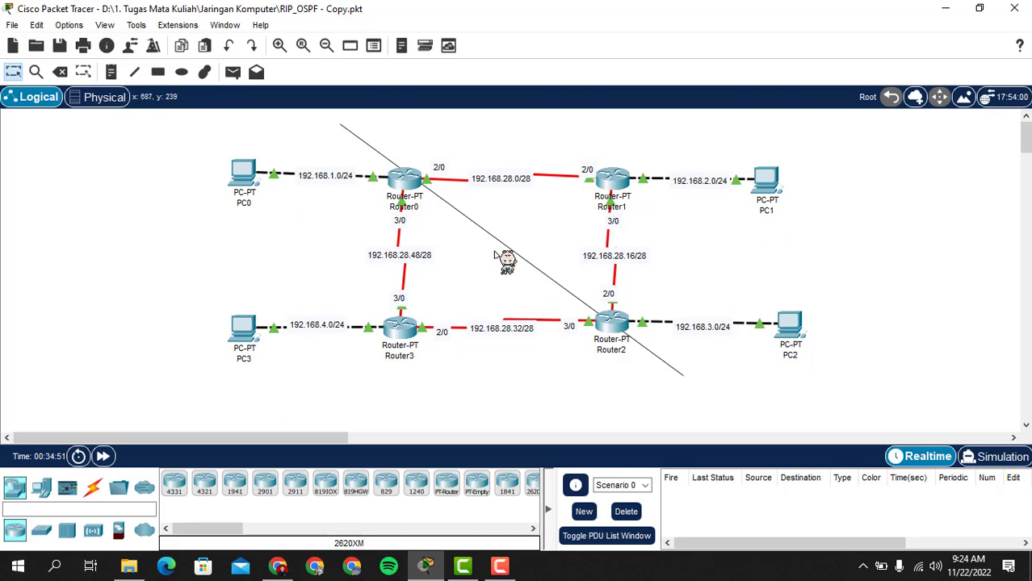
{"action": "left_click", "coordinate": [233, 72]}
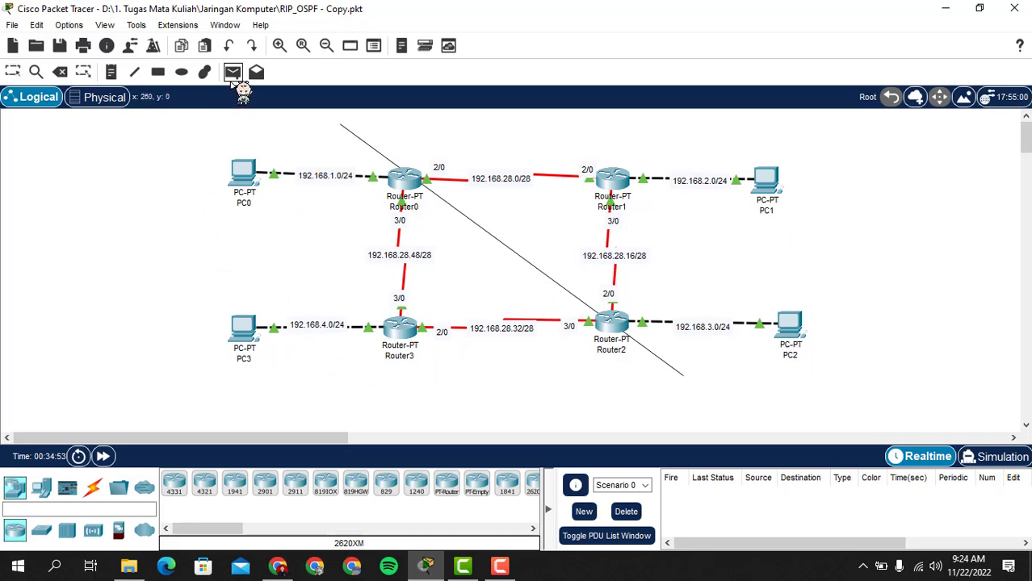
{"action": "left_click", "coordinate": [251, 324]}
{"action": "left_click", "coordinate": [767, 179]}
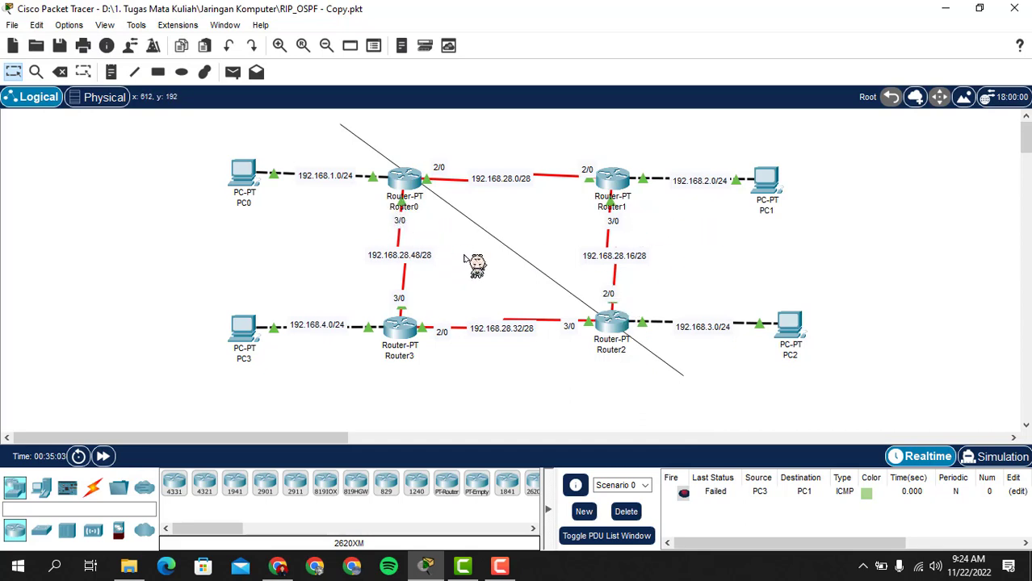
{"action": "left_click", "coordinate": [631, 510]}
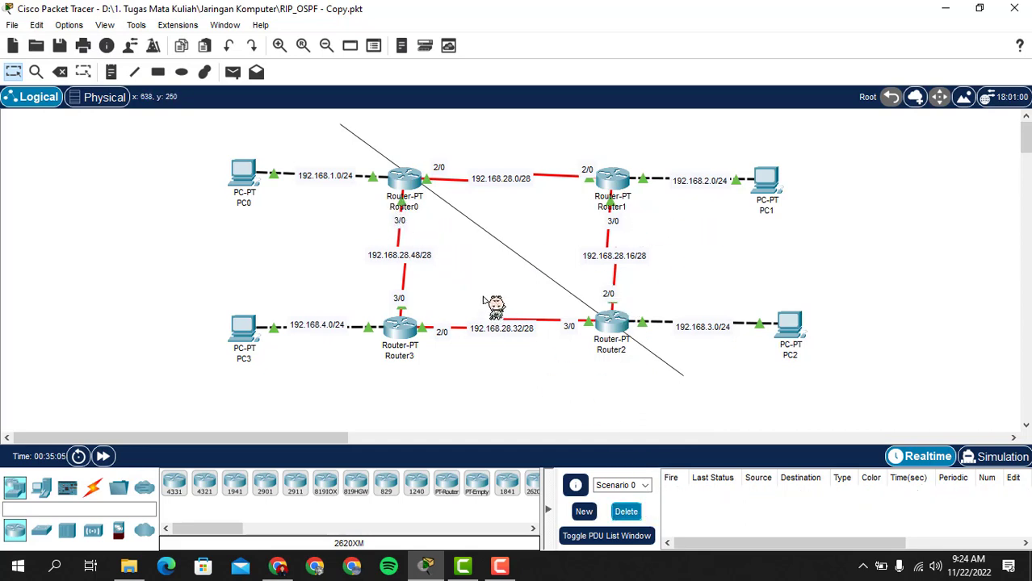
In Router0's command line, leave RIP configuration, enter OSPF process 1 and redistribute RIP with the subnets option.
{"action": "left_click", "coordinate": [415, 184]}
{"action": "left_click", "coordinate": [365, 48]}
{"action": "left_click_drag", "start_coordinate": [405, 26], "coordinate": [669, 75]}
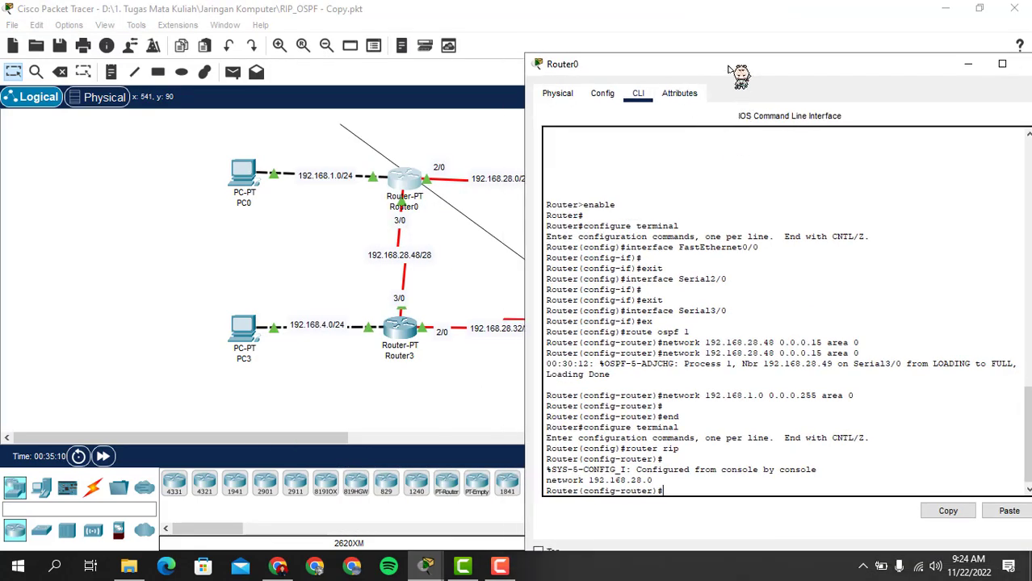
{"action": "type", "text": "ex"}
{"action": "key", "text": "Return"}
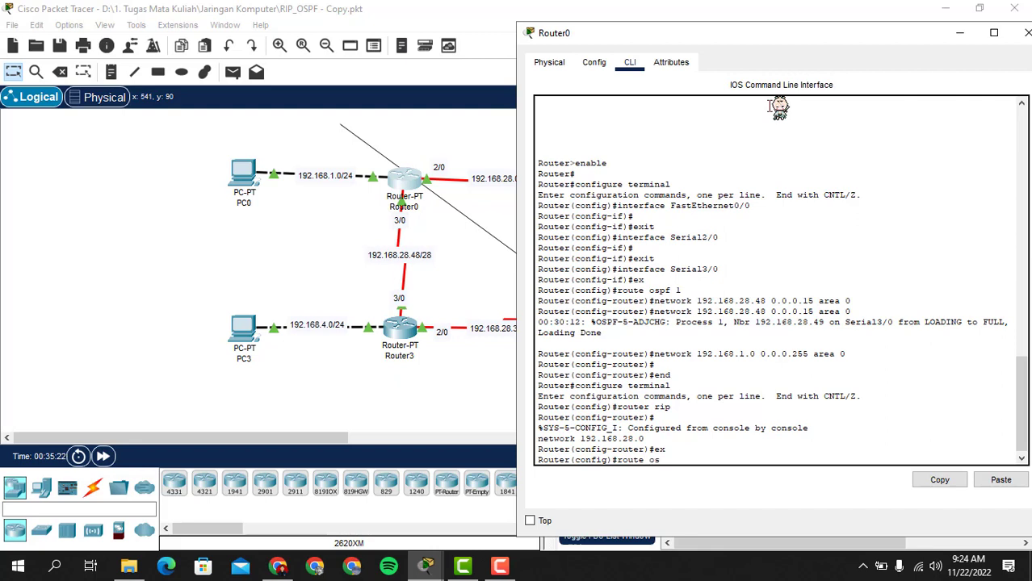
{"action": "key", "text": "Return"}
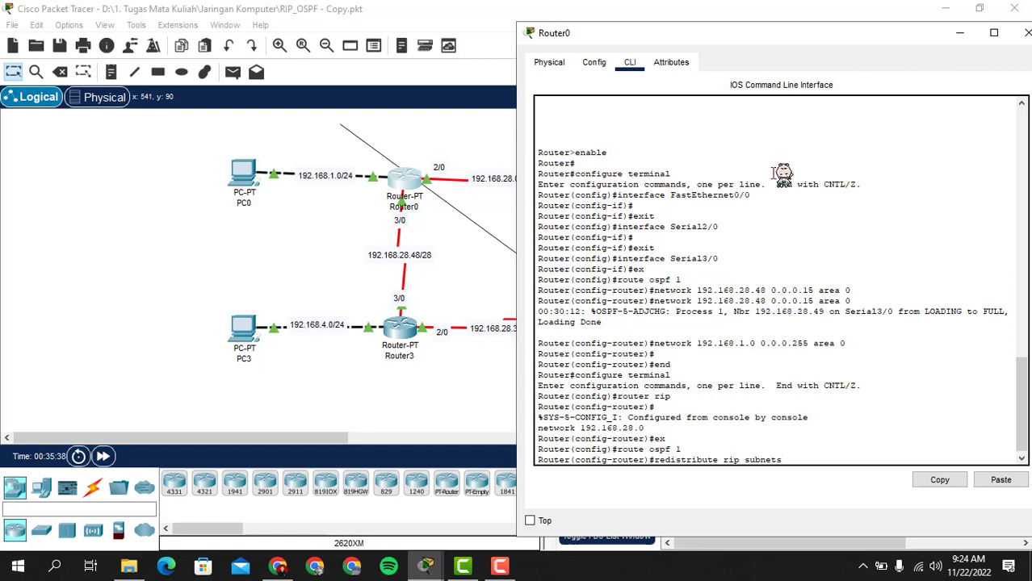
{"action": "key", "text": "Return"}
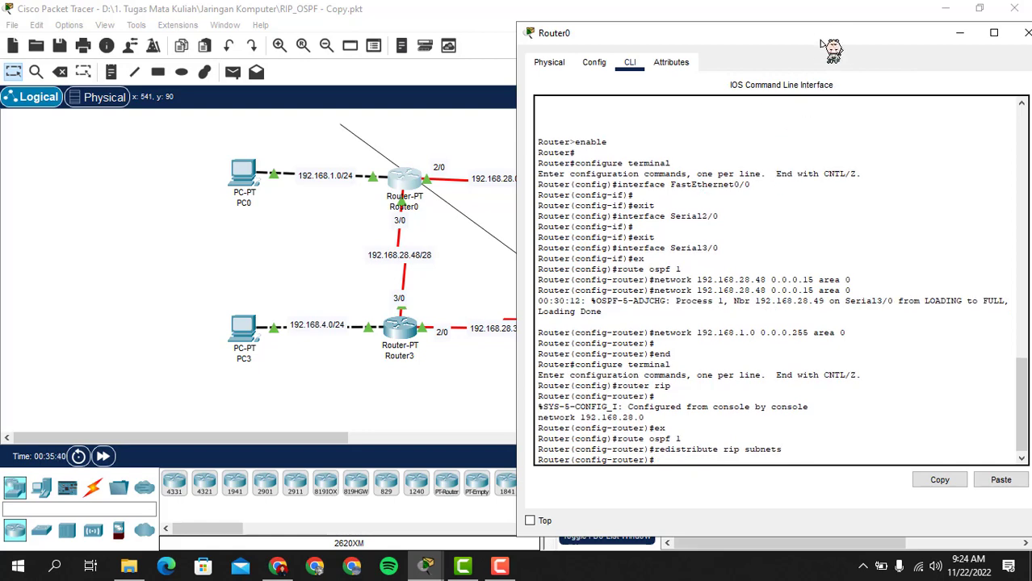
Close Router0's window, open Router2's command line, exit the current router mode and re-enter RIP configuration.
{"action": "left_click_drag", "start_coordinate": [823, 38], "coordinate": [674, 43]}
{"action": "left_click", "coordinate": [879, 37]}
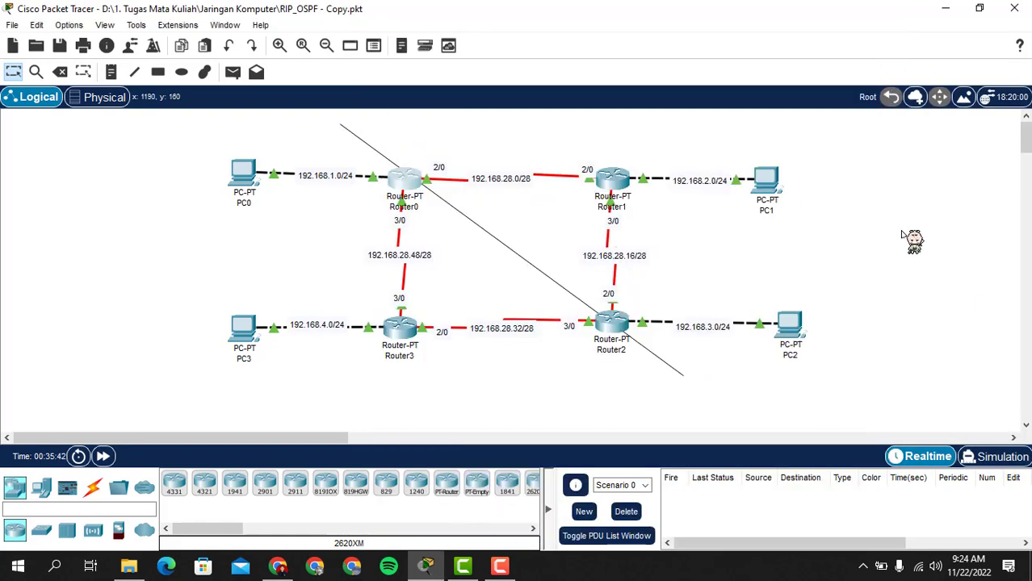
{"action": "left_click", "coordinate": [618, 322]}
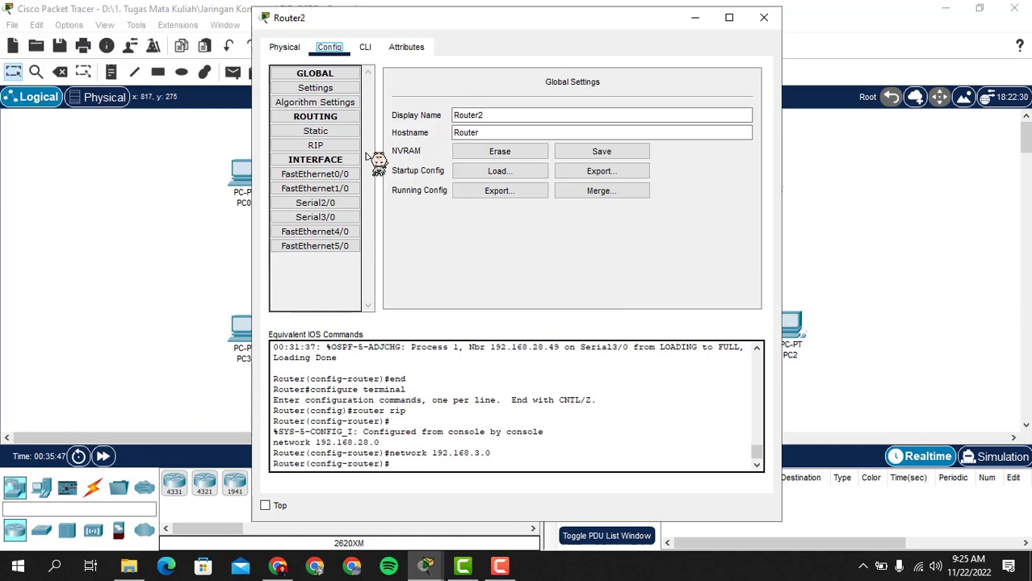
{"action": "left_click", "coordinate": [367, 48]}
{"action": "left_click_drag", "start_coordinate": [537, 27], "coordinate": [613, 41]}
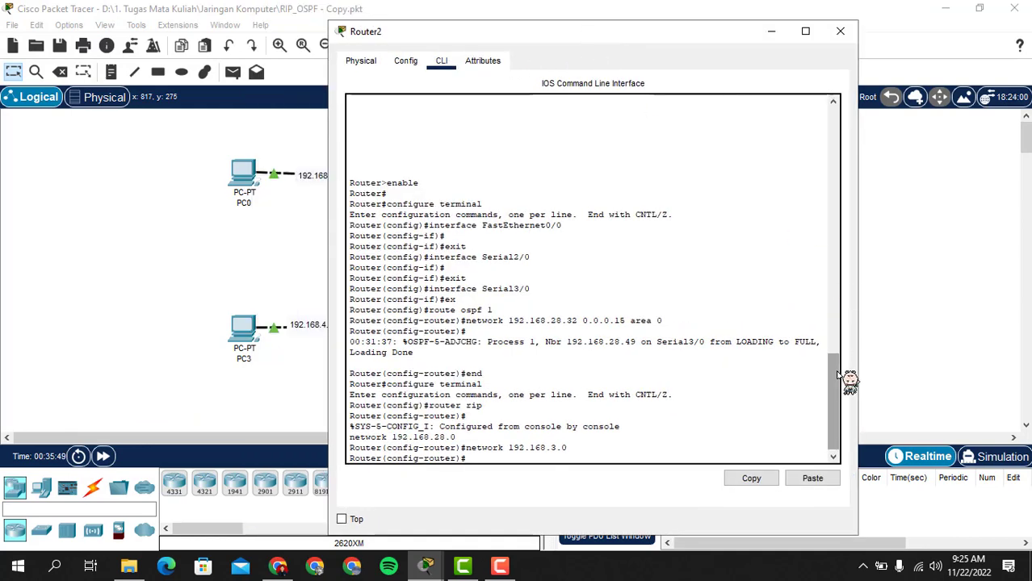
{"action": "type", "text": "ex"}
{"action": "key", "text": "Return"}
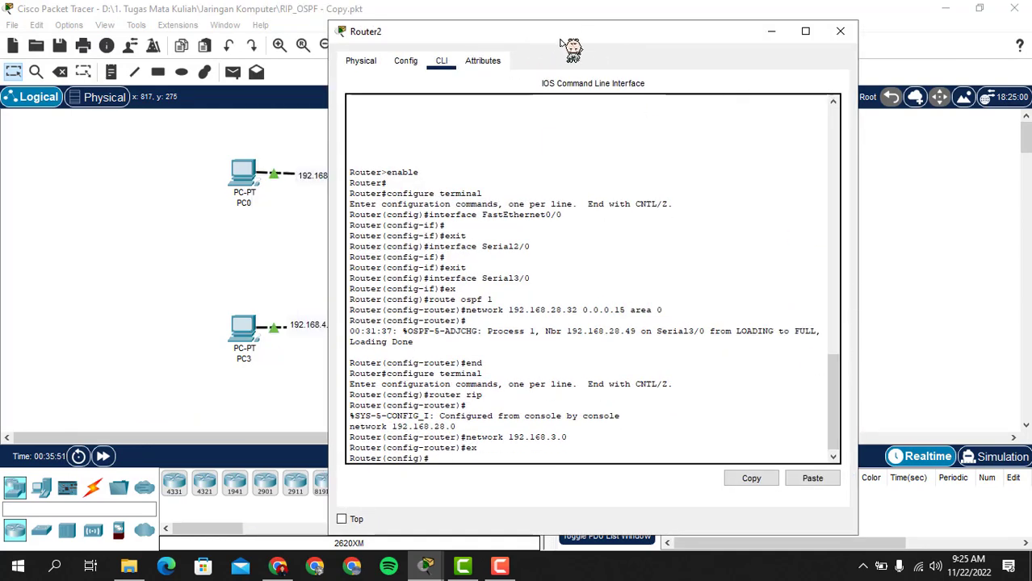
{"action": "left_click_drag", "start_coordinate": [571, 41], "coordinate": [806, 47]}
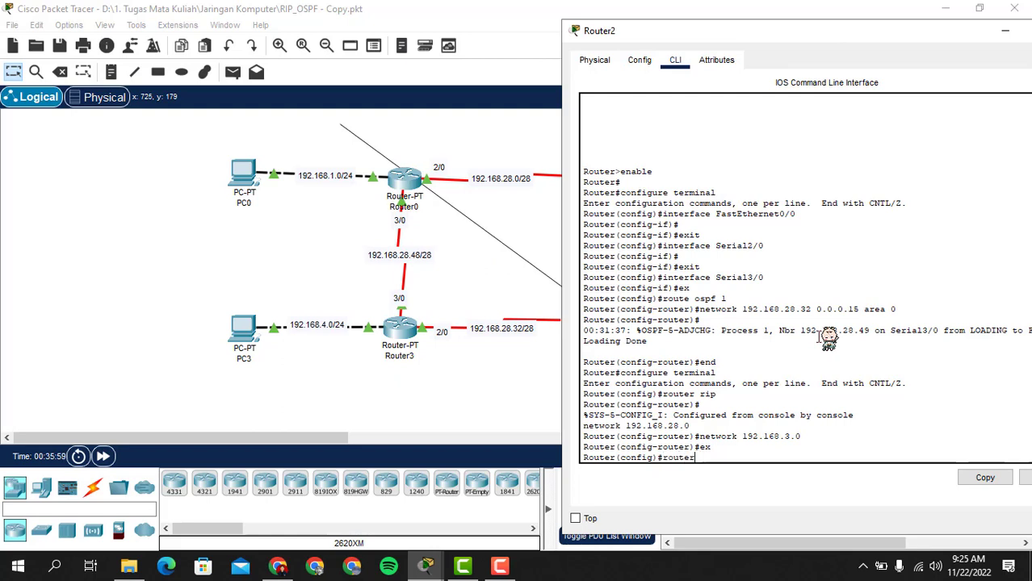
{"action": "type", "text": "rip"}
{"action": "key", "text": "Return"}
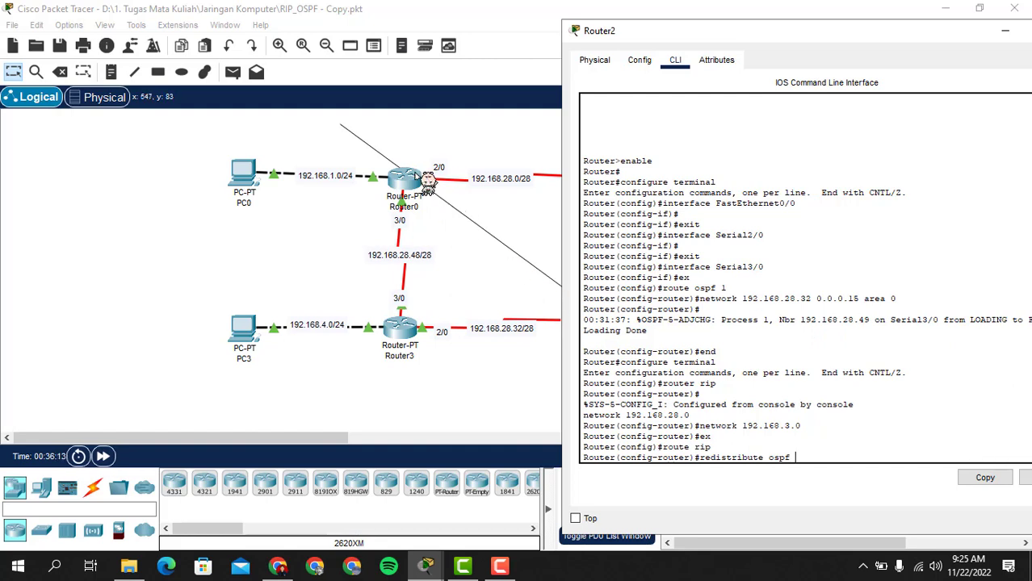
Redistribute OSPF process 1 into RIP with metric 12 on Router2, and close its window.
{"action": "left_click_drag", "start_coordinate": [758, 32], "coordinate": [934, 167]}
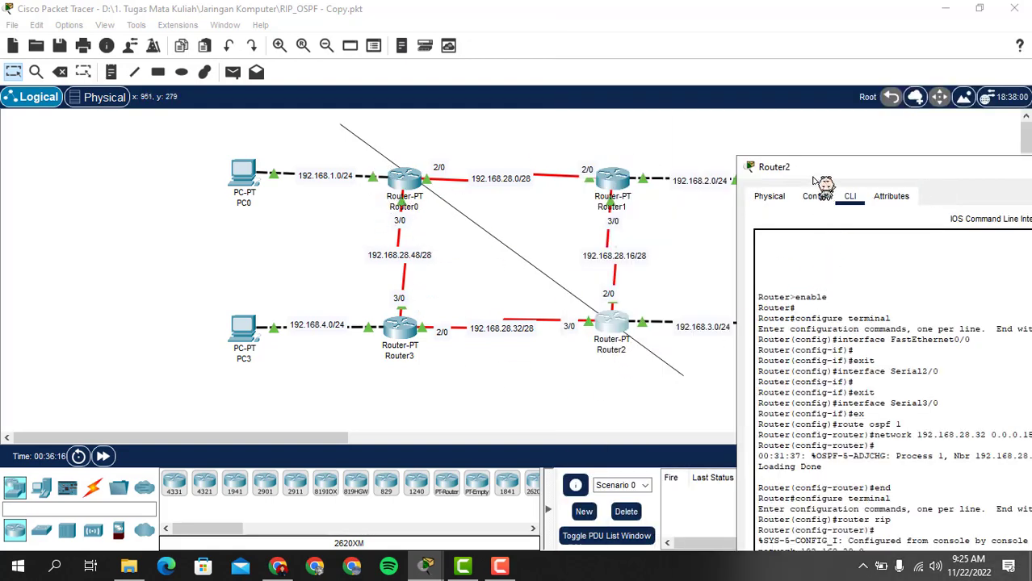
{"action": "left_click_drag", "start_coordinate": [813, 177], "coordinate": [567, 49]}
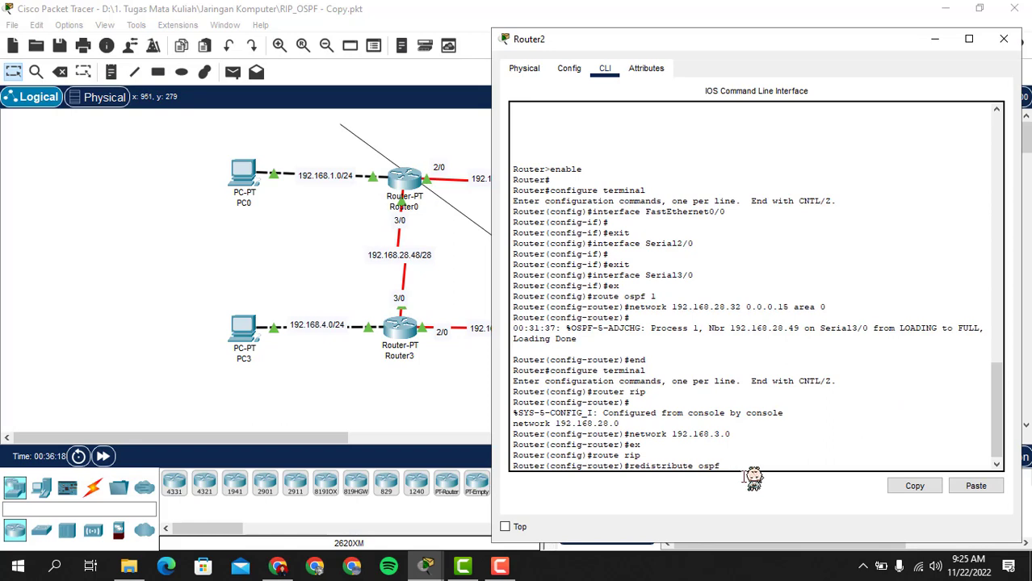
{"action": "type", "text": "1 metric 12"}
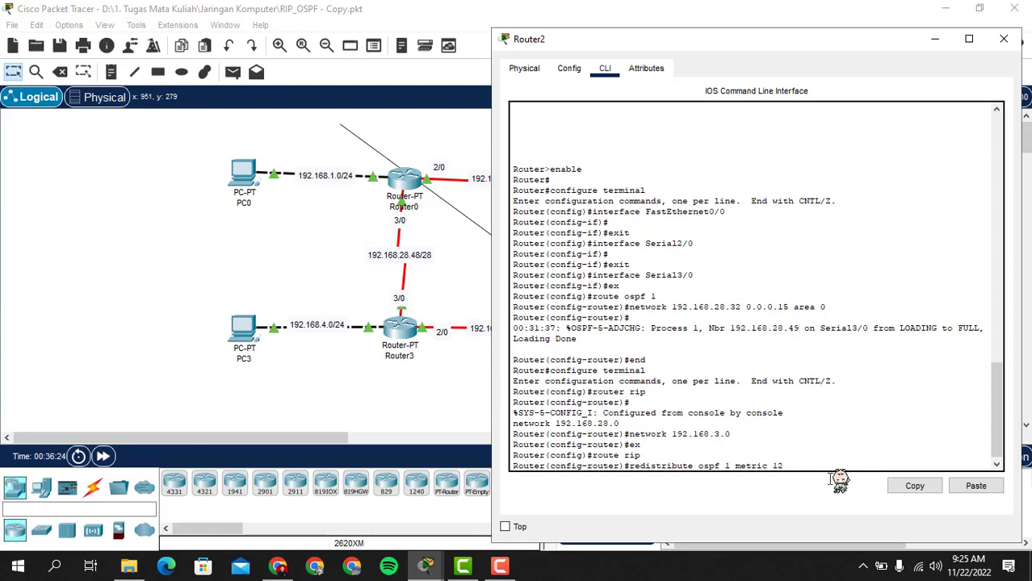
{"action": "left_click_drag", "start_coordinate": [736, 467], "coordinate": [784, 467]}
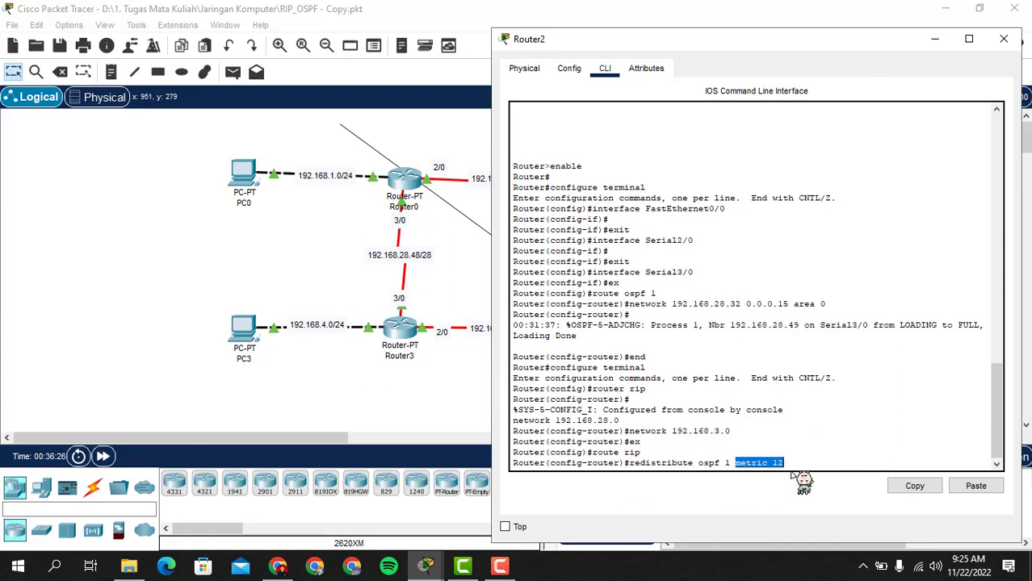
{"action": "left_click", "coordinate": [796, 469]}
{"action": "key", "text": "Return"}
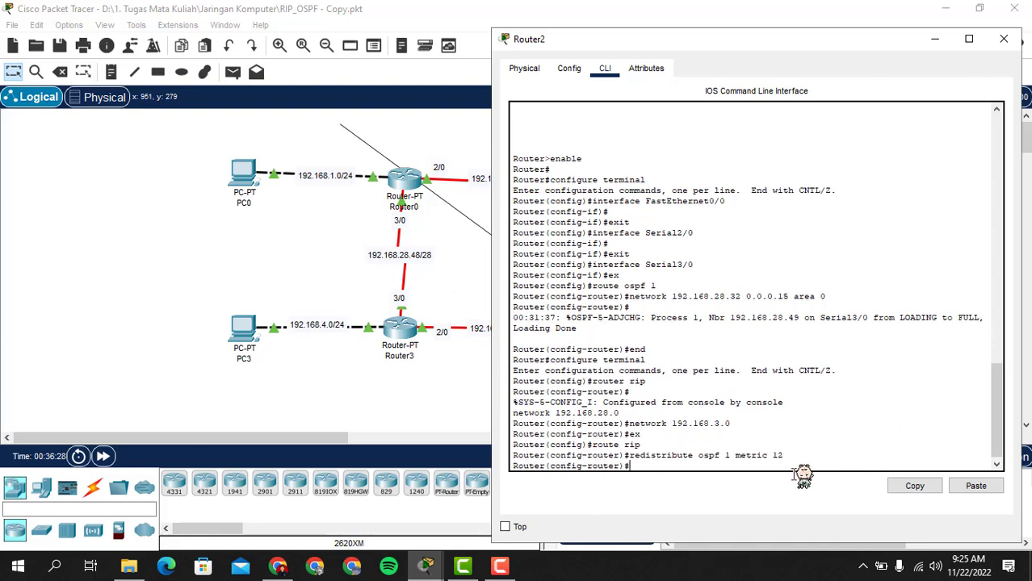
{"action": "left_click", "coordinate": [1016, 40]}
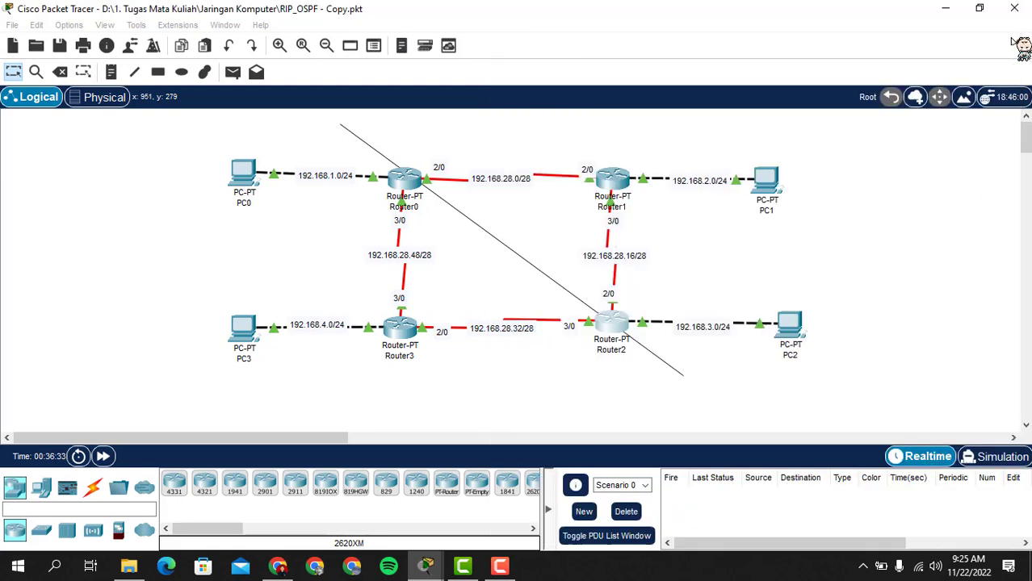
In Router3's command line, leave configuration mode and display the IP routing table with sh ip route.
{"action": "left_click", "coordinate": [408, 339]}
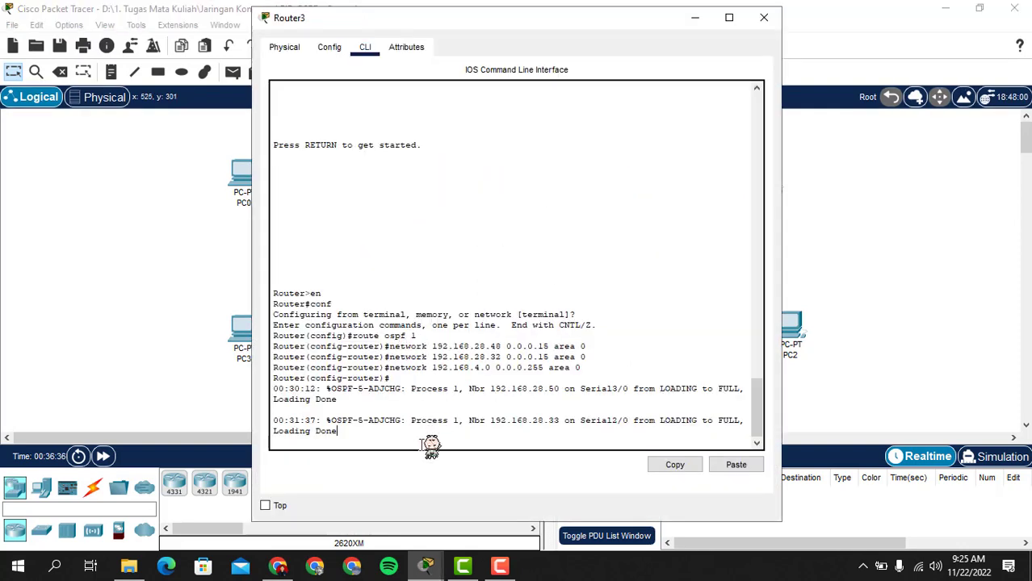
{"action": "key", "text": "Return"}
{"action": "type", "text": "ex"}
{"action": "key", "text": "Return"}
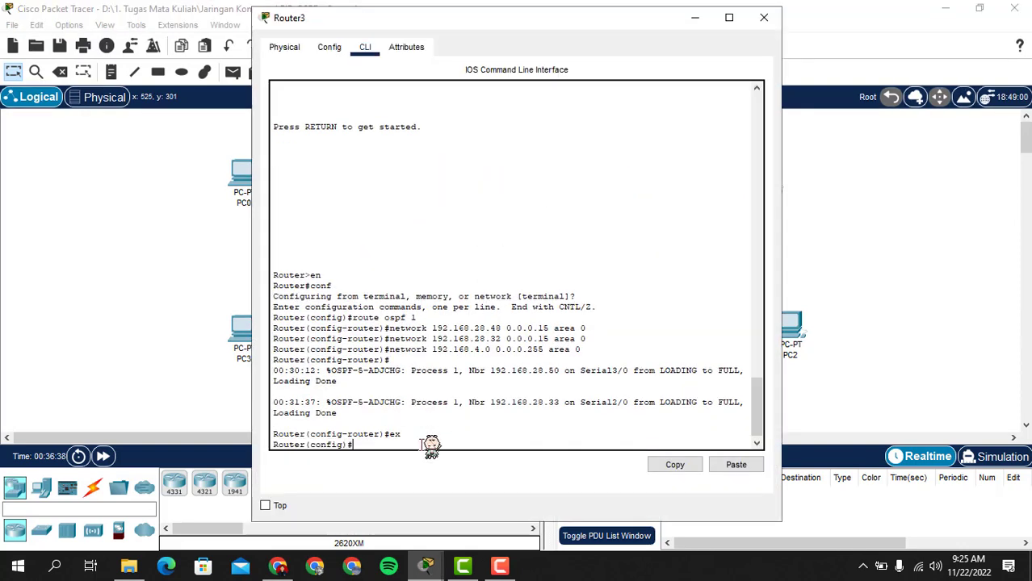
{"action": "type", "text": "ex"}
{"action": "key", "text": "Return"}
{"action": "key", "text": "Return"}
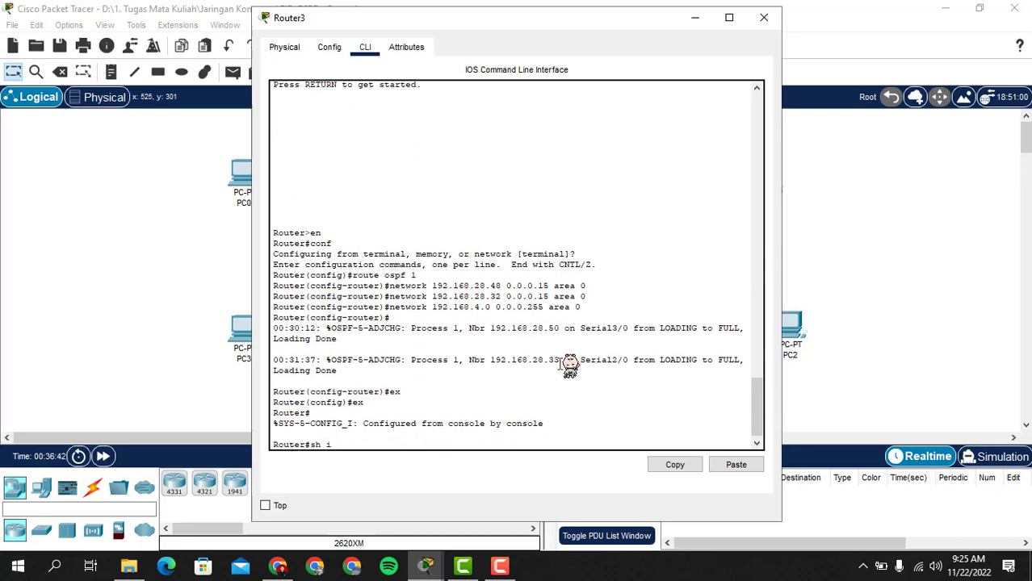
{"action": "type", "text": "sh ip route"}
{"action": "key", "text": "Return"}
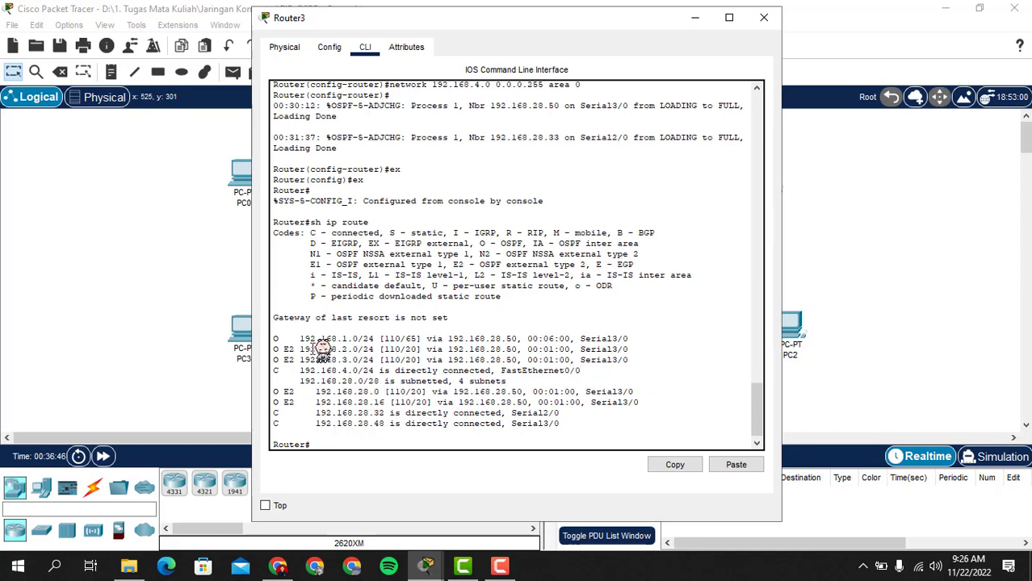
Compare the routes in Router3's routing table with the networks in the topology, and close the router's window.
{"action": "left_click_drag", "start_coordinate": [542, 27], "coordinate": [911, 122]}
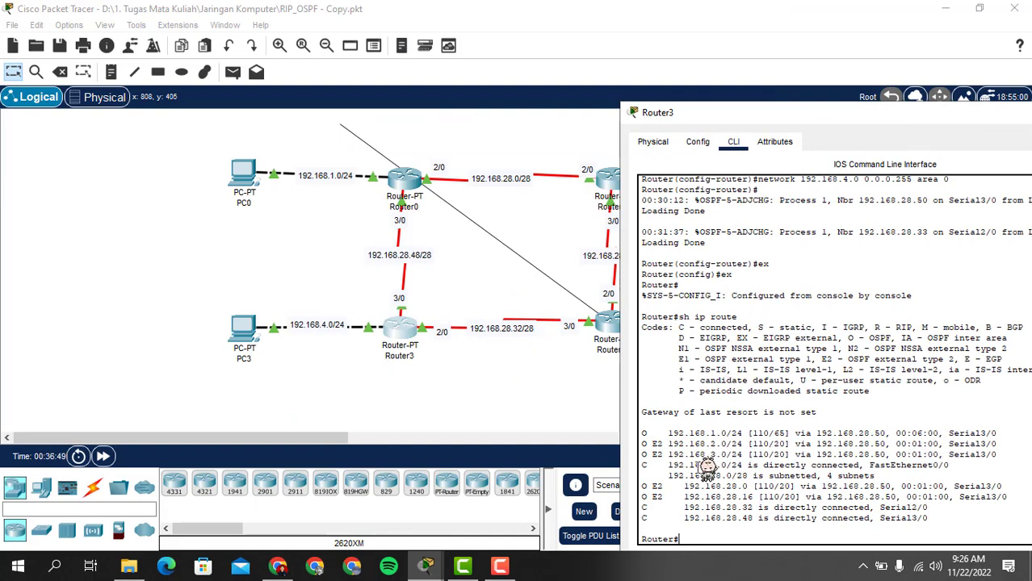
{"action": "left_click_drag", "start_coordinate": [785, 125], "coordinate": [614, 382]}
{"action": "left_click_drag", "start_coordinate": [795, 375], "coordinate": [794, 401]}
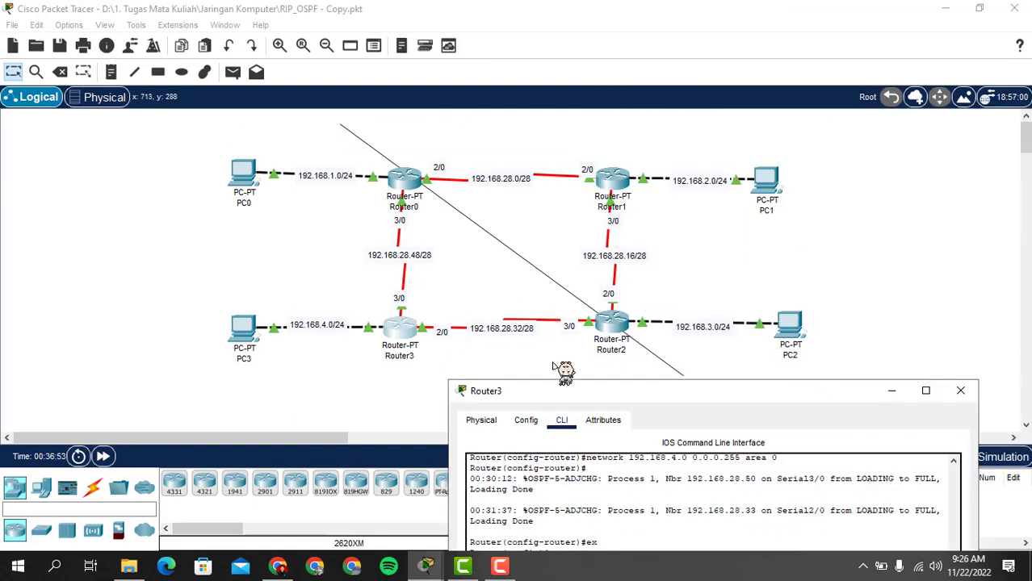
{"action": "left_click_drag", "start_coordinate": [629, 404], "coordinate": [604, 172]}
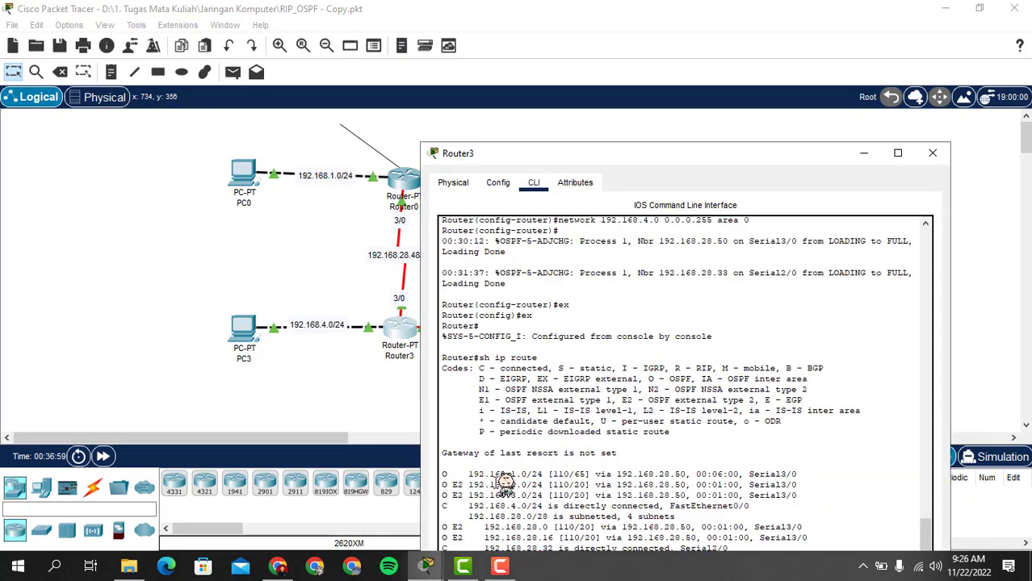
{"action": "left_click_drag", "start_coordinate": [469, 475], "coordinate": [533, 484]}
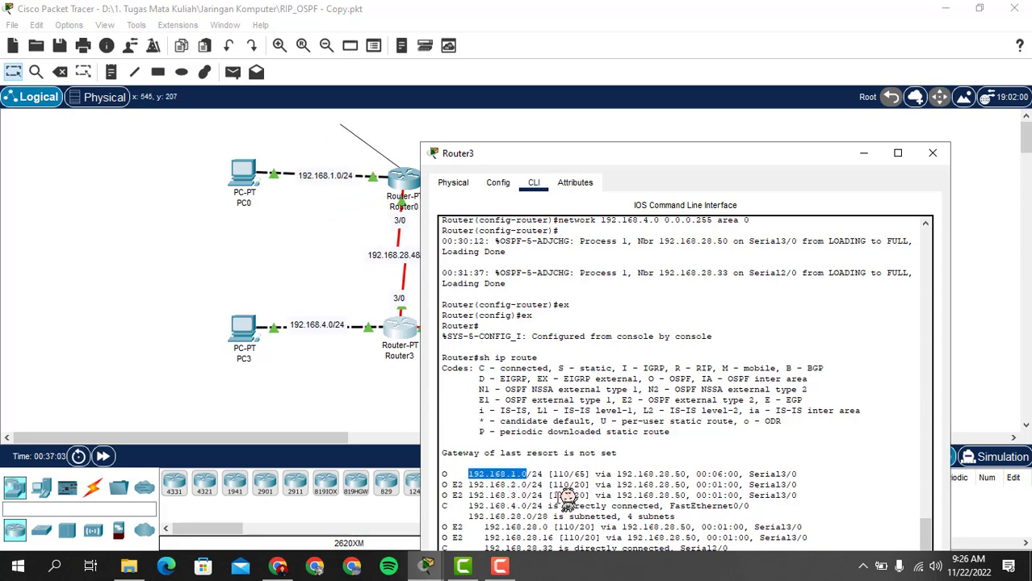
{"action": "left_click_drag", "start_coordinate": [468, 484], "coordinate": [508, 486]}
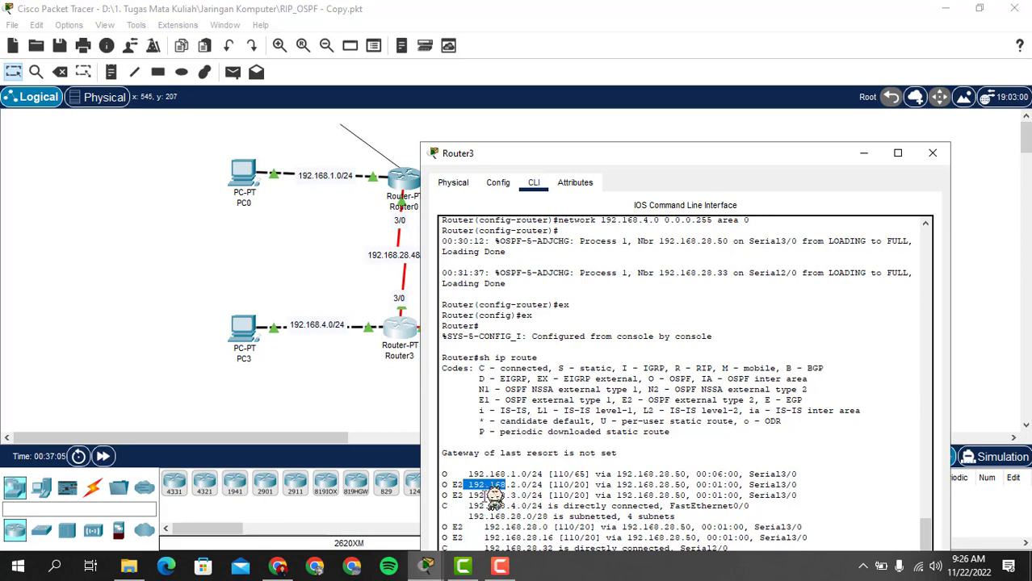
{"action": "left_click", "coordinate": [503, 501]}
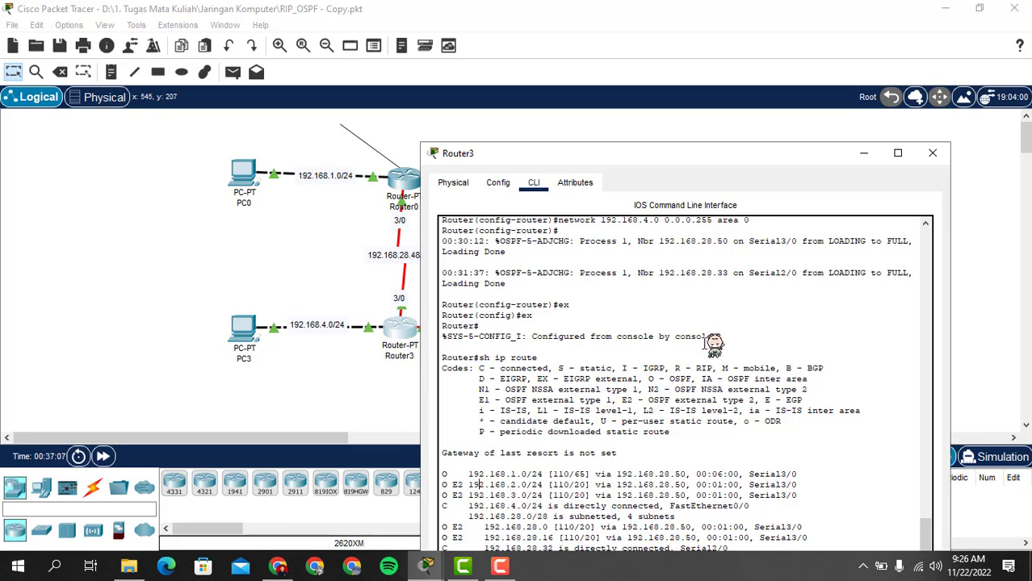
{"action": "left_click_drag", "start_coordinate": [678, 154], "coordinate": [666, 283]}
{"action": "left_click_drag", "start_coordinate": [746, 275], "coordinate": [741, 108]}
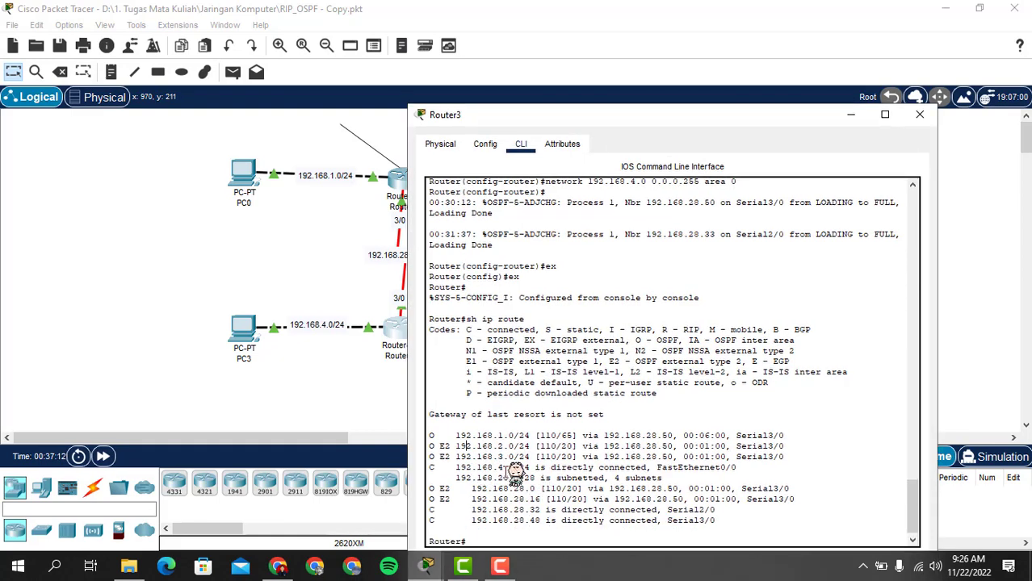
{"action": "left_click_drag", "start_coordinate": [733, 124], "coordinate": [605, 439]}
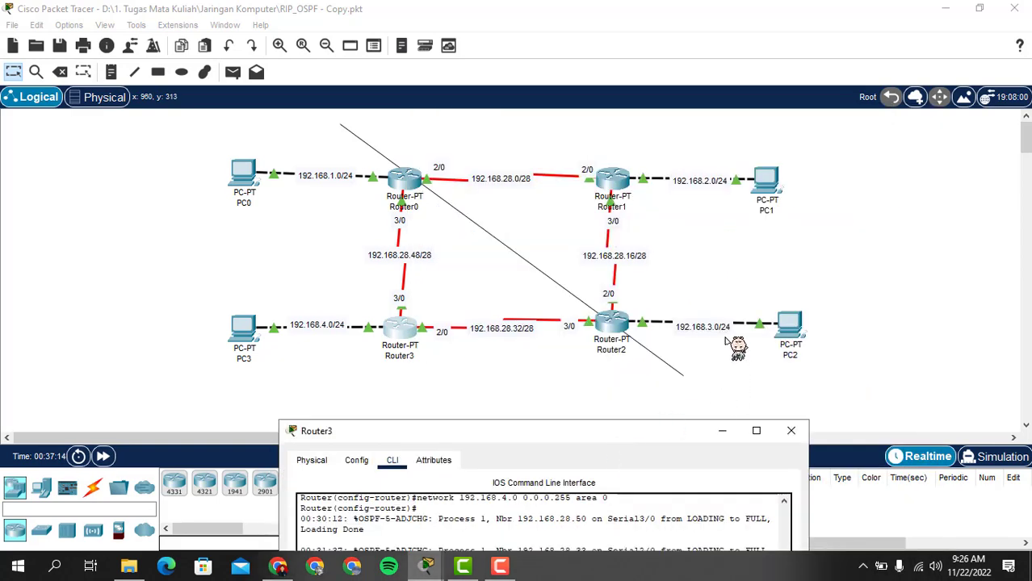
{"action": "left_click_drag", "start_coordinate": [679, 443], "coordinate": [725, 211]}
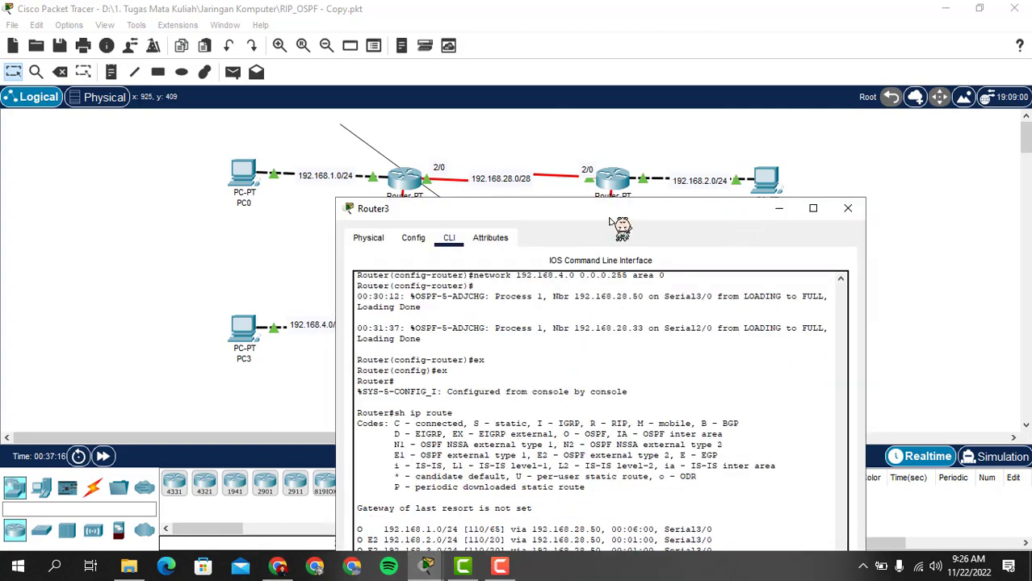
{"action": "left_click_drag", "start_coordinate": [605, 214], "coordinate": [624, 141]}
{"action": "left_click", "coordinate": [858, 134]}
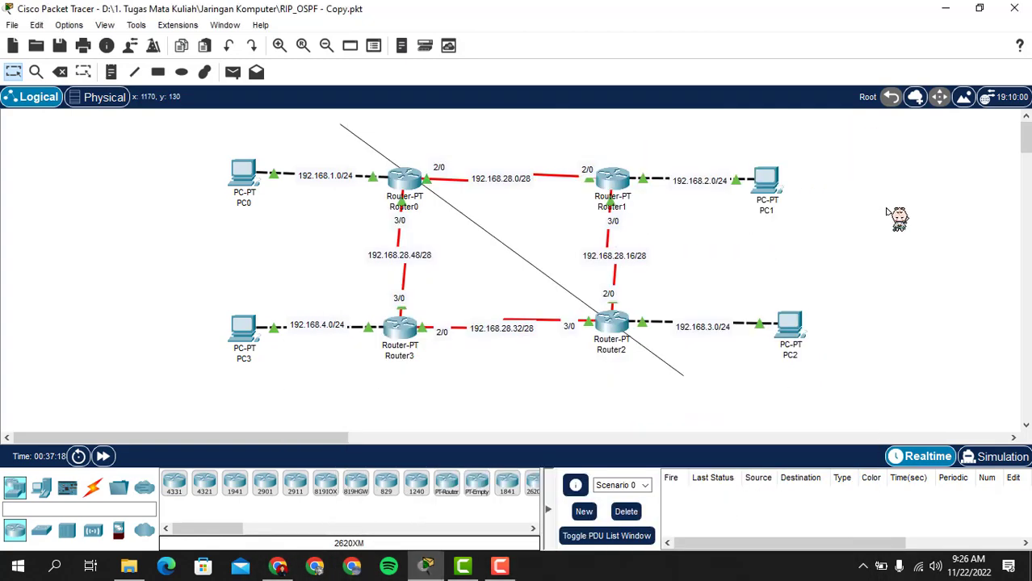
Test connectivity from the OSPF side to the RIP side with a simple PDU from PC3 to PC1, and delete the scenario.
{"action": "left_click", "coordinate": [234, 73]}
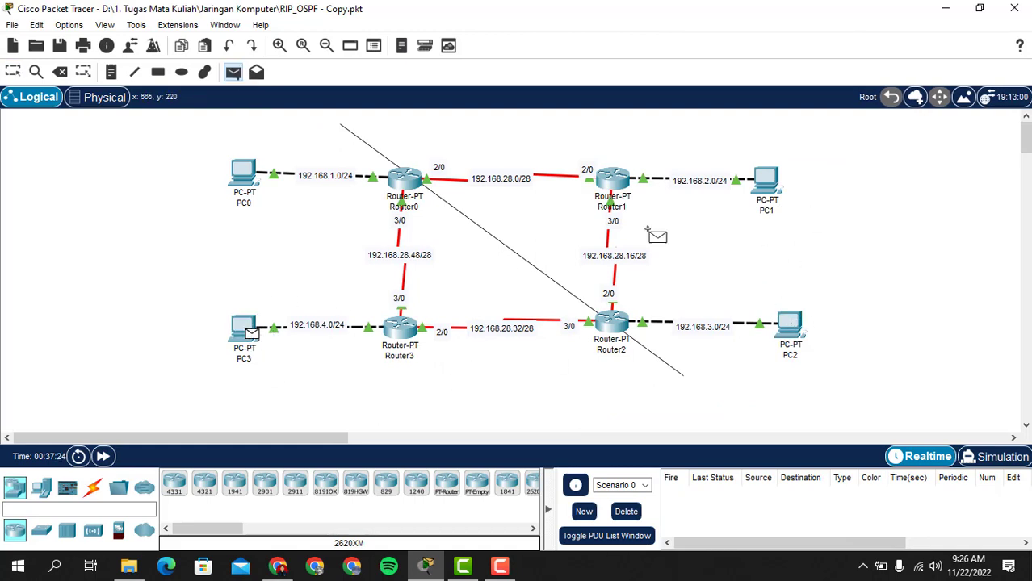
{"action": "left_click", "coordinate": [765, 179]}
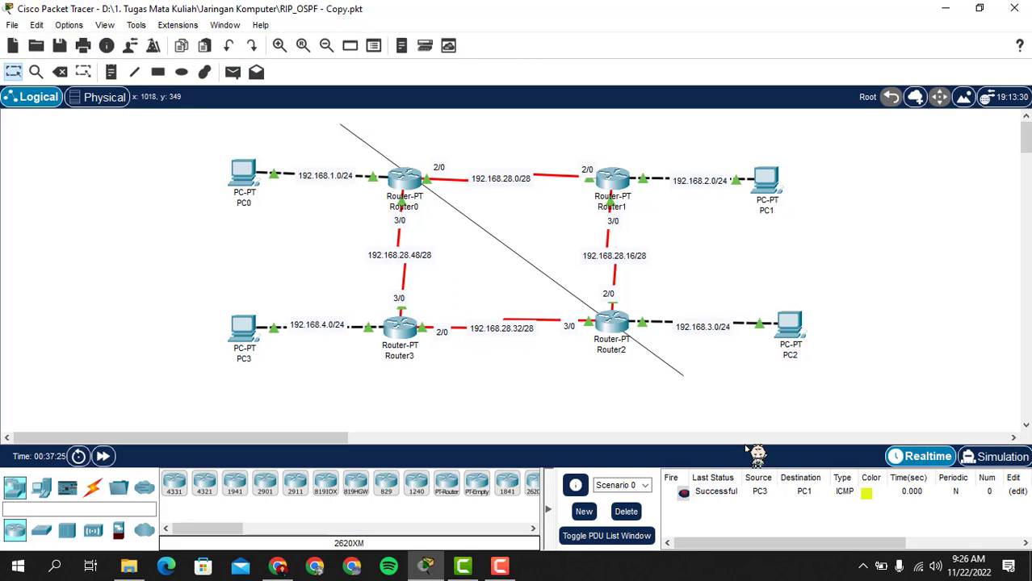
{"action": "left_click", "coordinate": [626, 511]}
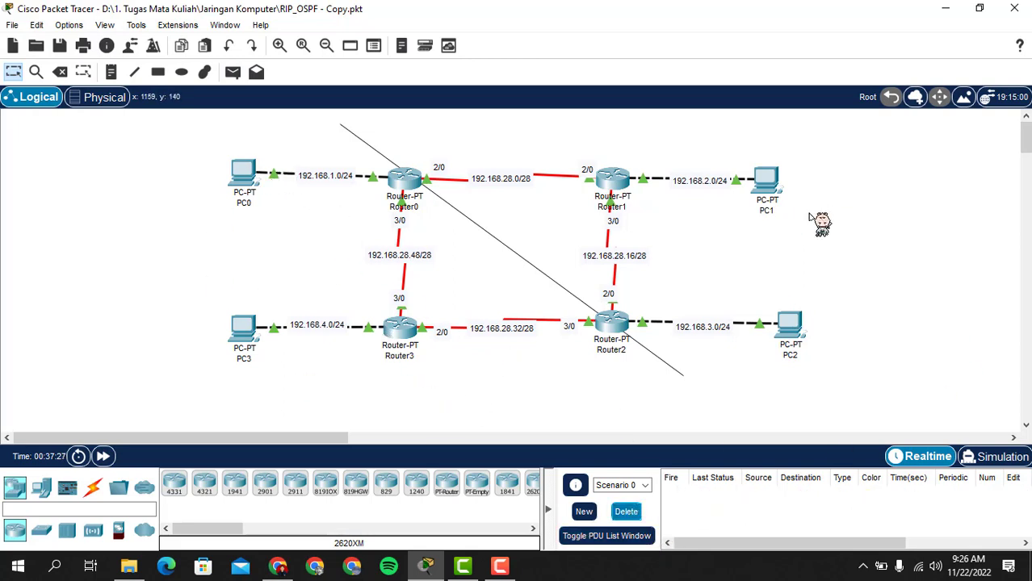
Test connectivity from PC0 by sending simple PDUs to PC1, PC2 and PC3, and delete the scenario.
{"action": "left_click", "coordinate": [233, 74]}
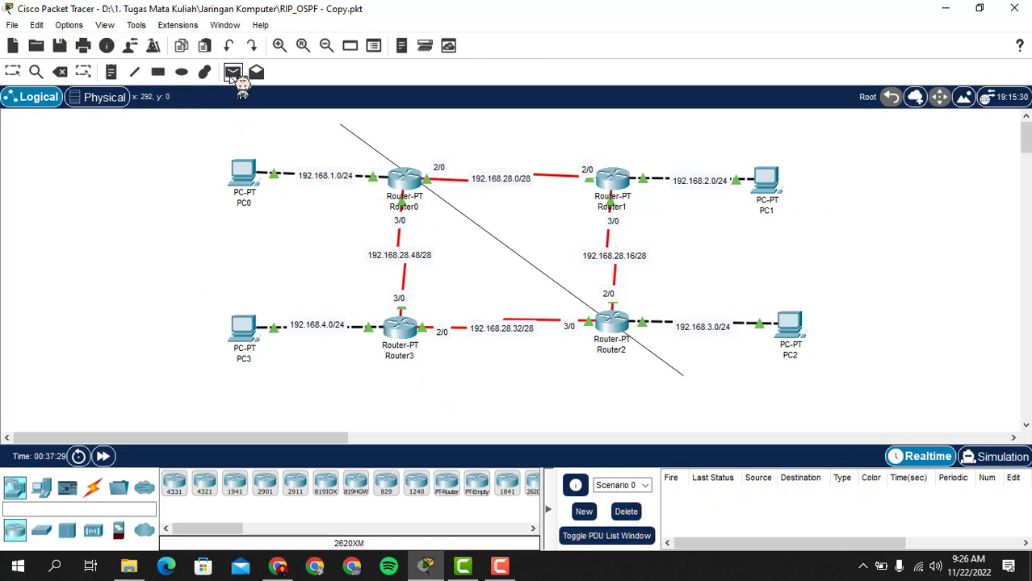
{"action": "left_click", "coordinate": [251, 173]}
{"action": "left_click", "coordinate": [764, 191]}
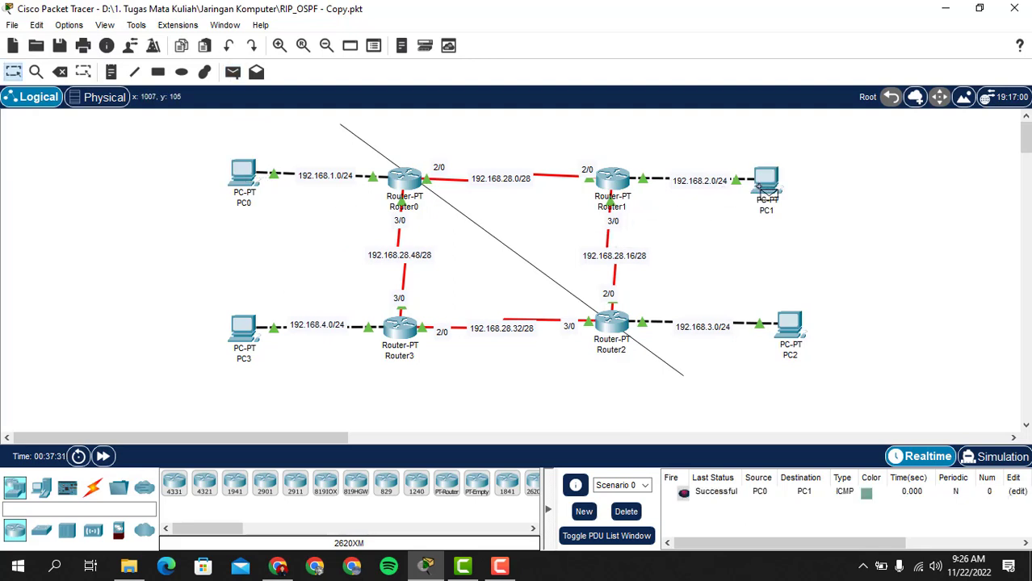
{"action": "left_click", "coordinate": [233, 74]}
{"action": "left_click", "coordinate": [244, 171]}
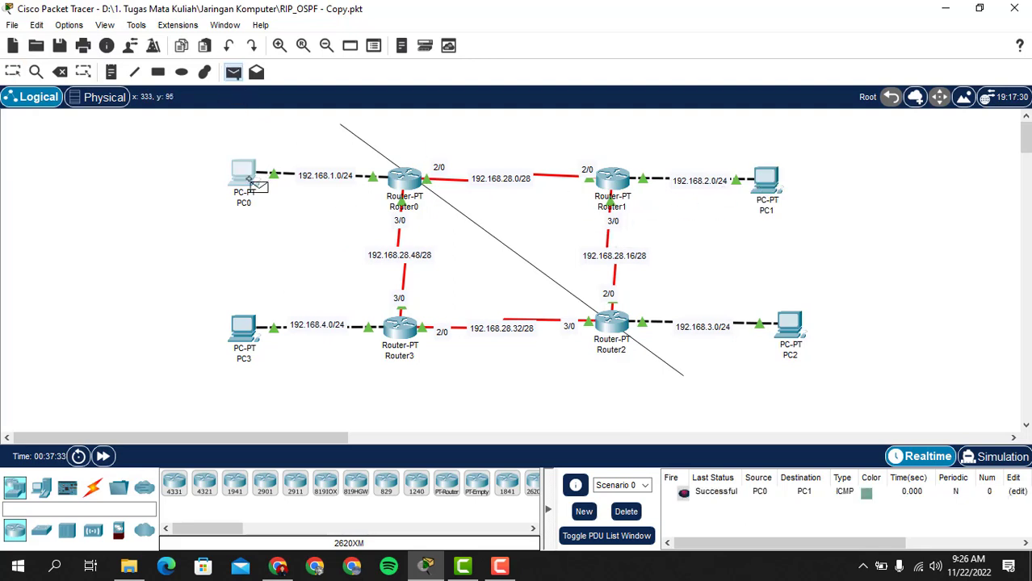
{"action": "left_click", "coordinate": [789, 329]}
{"action": "left_click", "coordinate": [232, 75]}
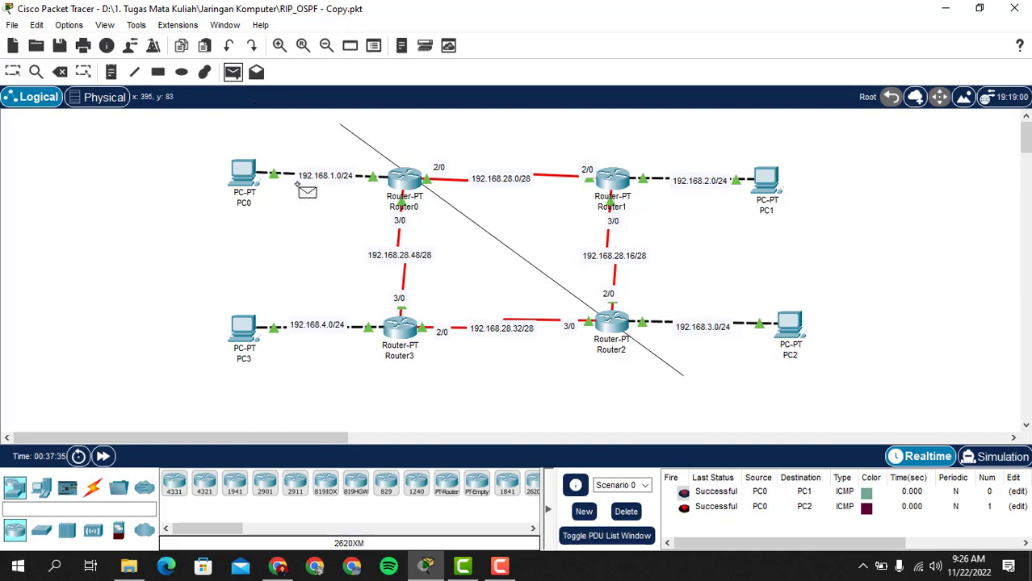
{"action": "left_click", "coordinate": [256, 178]}
{"action": "left_click", "coordinate": [244, 331]}
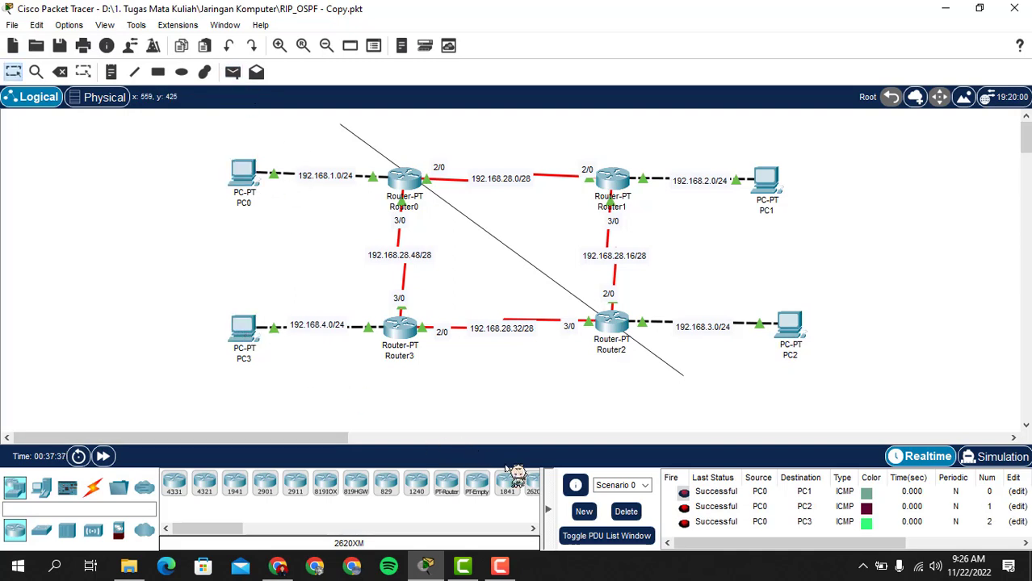
{"action": "left_click", "coordinate": [625, 511]}
Test connectivity from PC1 by sending simple PDUs to PC0, PC3 and PC2, and delete the scenario.
{"action": "left_click", "coordinate": [232, 72]}
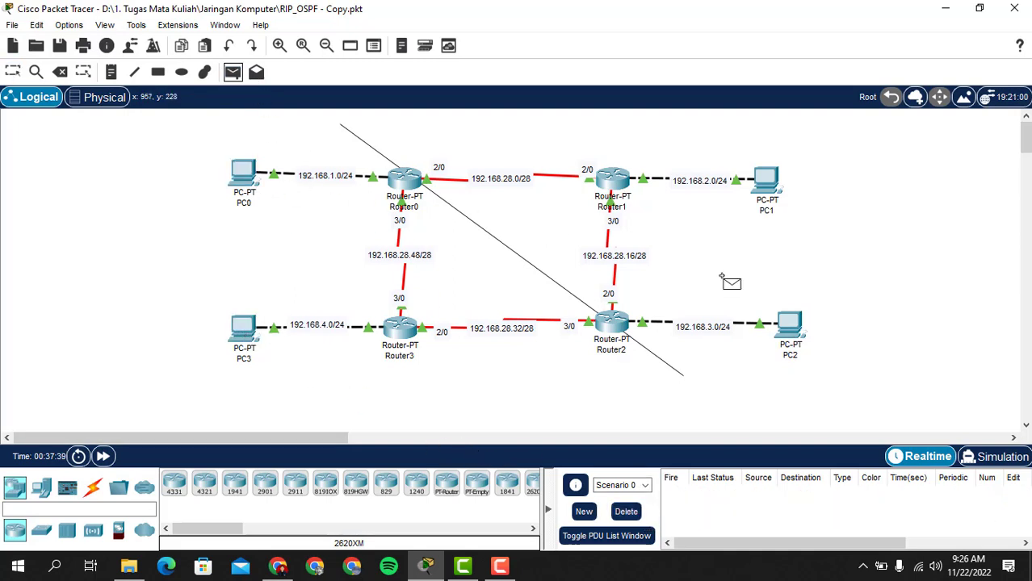
{"action": "left_click", "coordinate": [241, 178]}
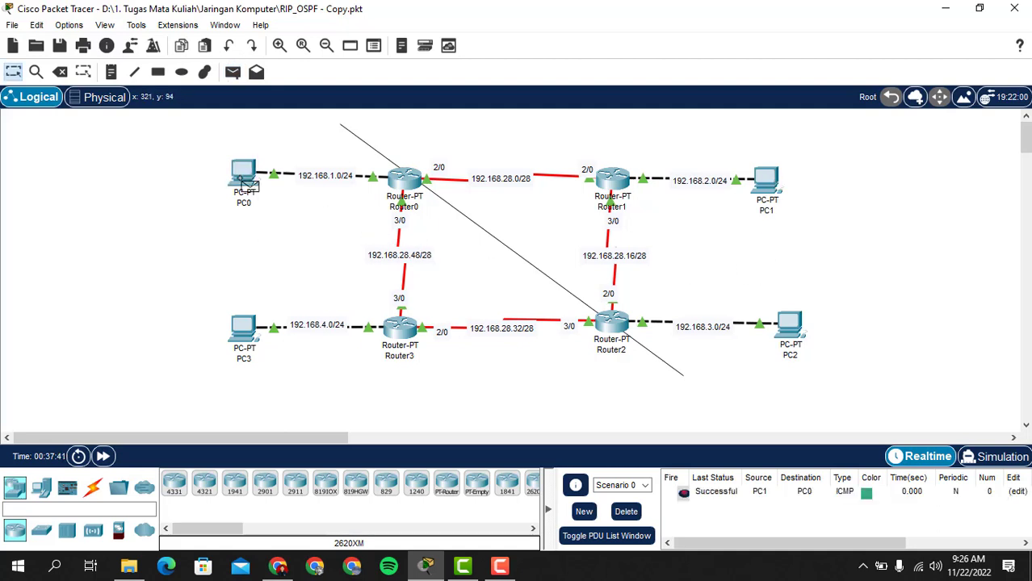
{"action": "left_click", "coordinate": [234, 73]}
{"action": "left_click", "coordinate": [263, 338]}
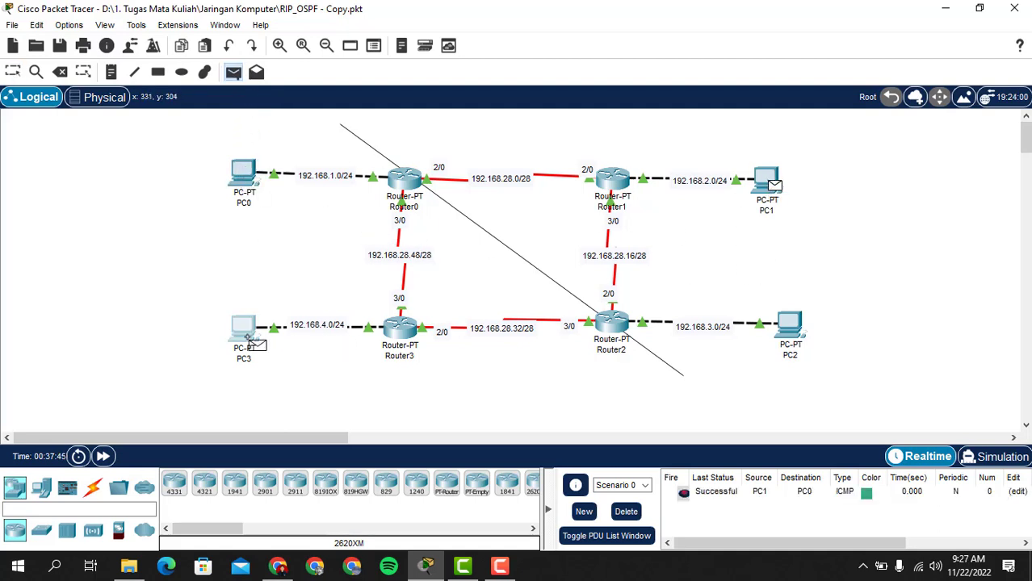
{"action": "left_click", "coordinate": [232, 72]}
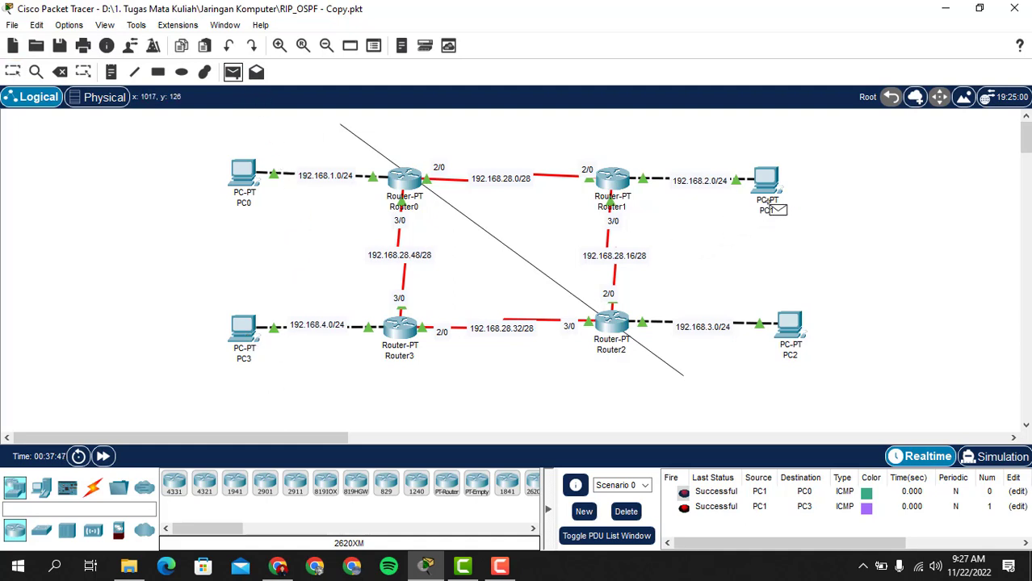
{"action": "left_click", "coordinate": [771, 203]}
{"action": "left_click", "coordinate": [795, 338]}
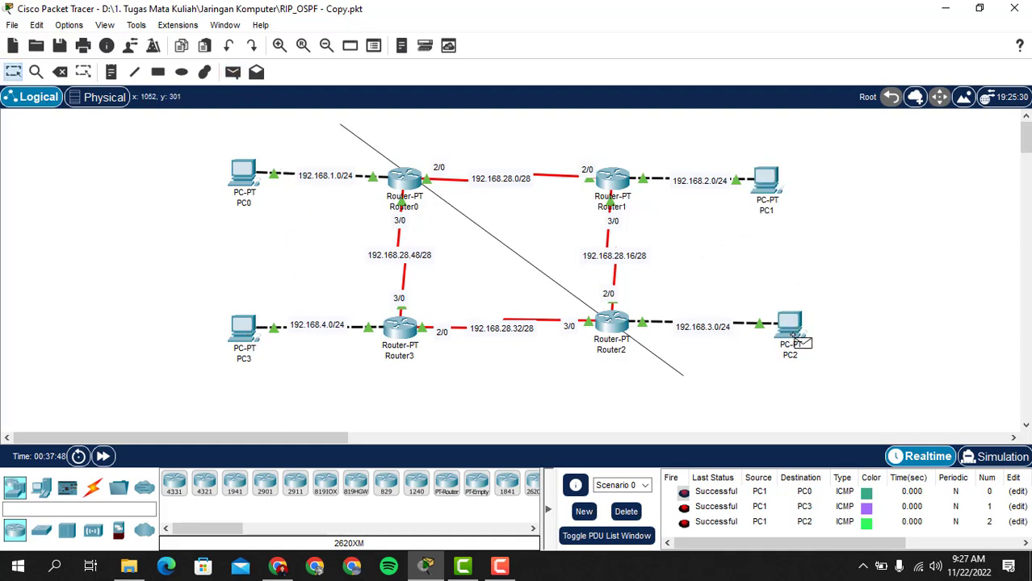
{"action": "left_click", "coordinate": [635, 513]}
Test connectivity from PC2 by sending simple PDUs to PC3, PC0 and PC1, and delete the scenario.
{"action": "left_click", "coordinate": [233, 72]}
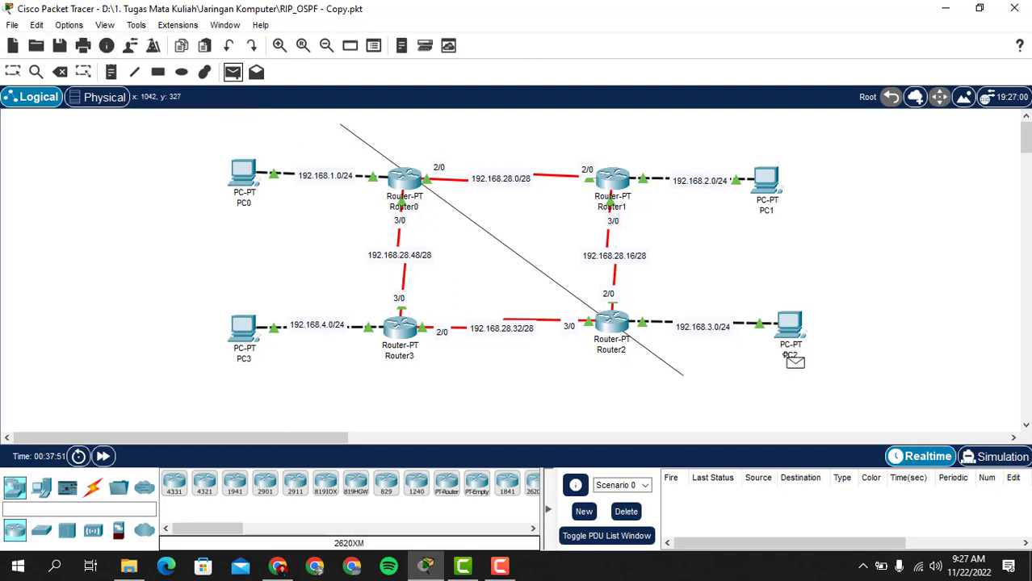
{"action": "left_click", "coordinate": [243, 331]}
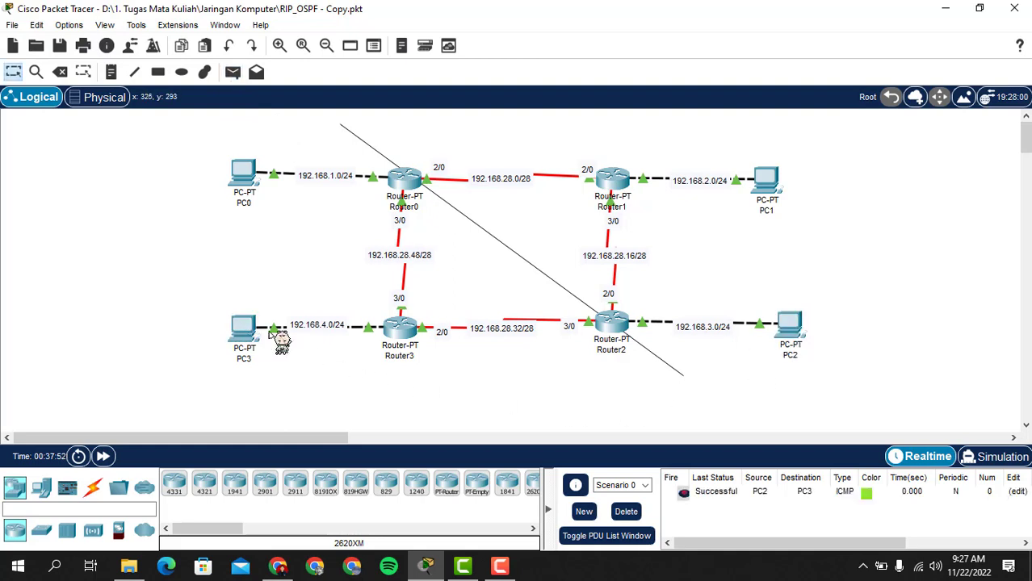
{"action": "left_click", "coordinate": [233, 72]}
{"action": "left_click", "coordinate": [780, 340]}
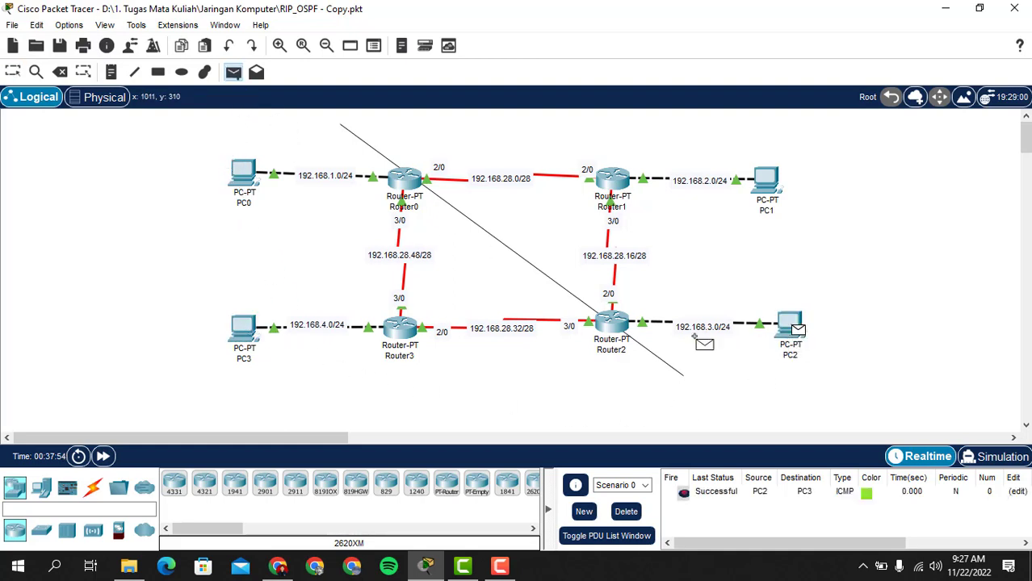
{"action": "left_click", "coordinate": [247, 177]}
{"action": "left_click", "coordinate": [232, 72]}
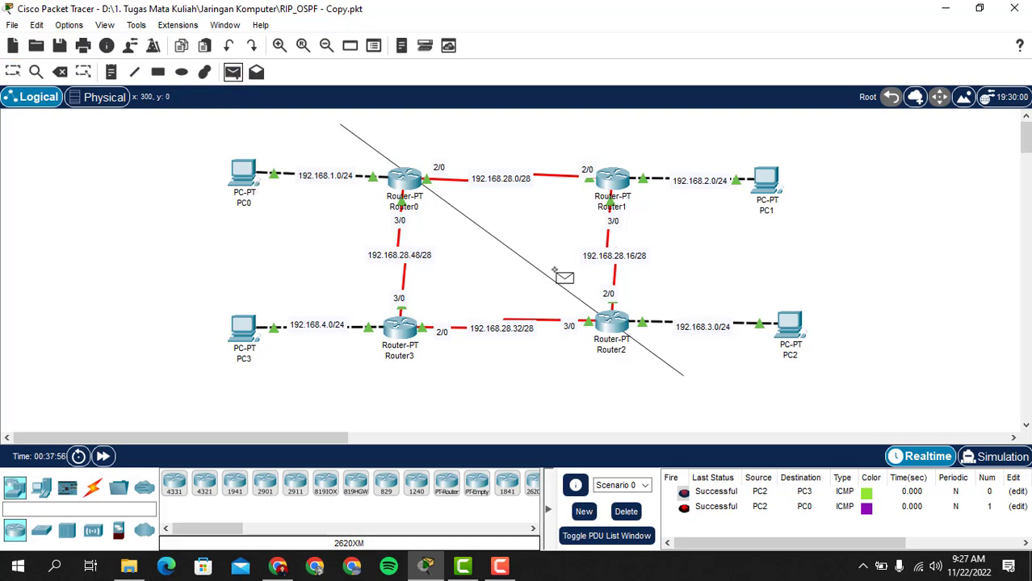
{"action": "left_click", "coordinate": [793, 334]}
{"action": "left_click", "coordinate": [767, 187]}
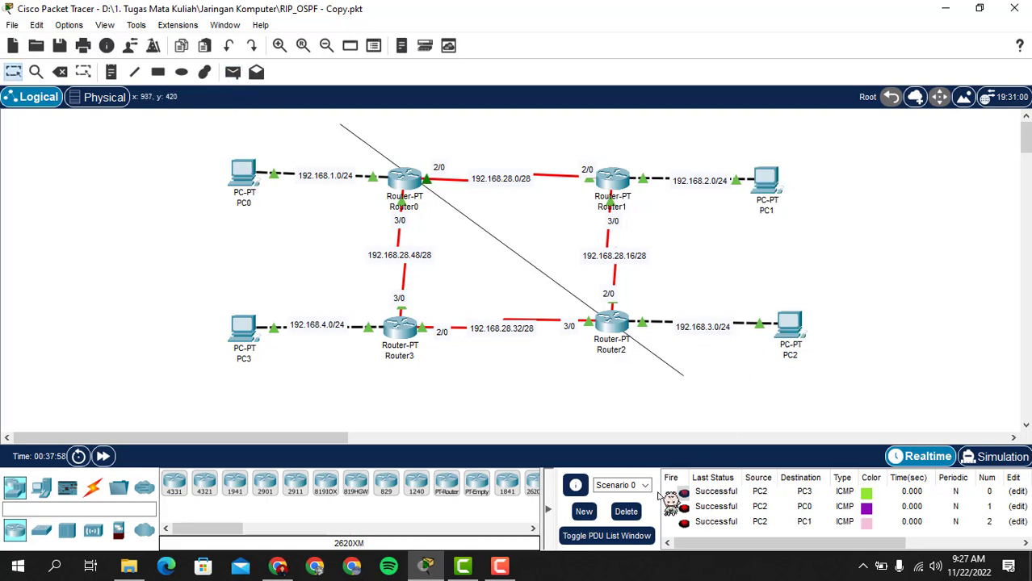
{"action": "left_click", "coordinate": [626, 513]}
Test connectivity from PC3 by sending simple PDUs to PC2, PC1 and PC0, and delete the scenario.
{"action": "left_click", "coordinate": [232, 71]}
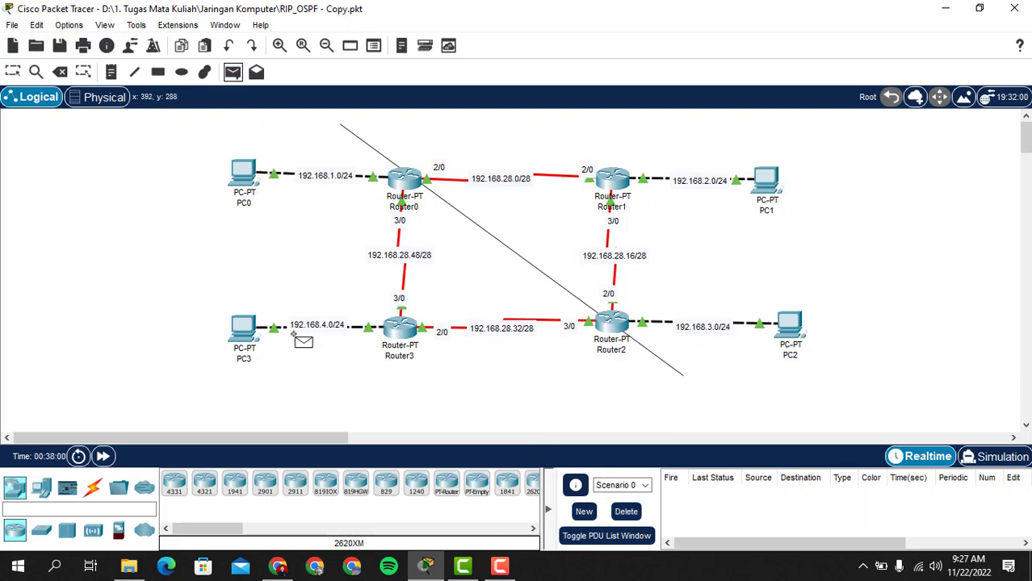
{"action": "left_click", "coordinate": [787, 339]}
{"action": "left_click", "coordinate": [232, 72]}
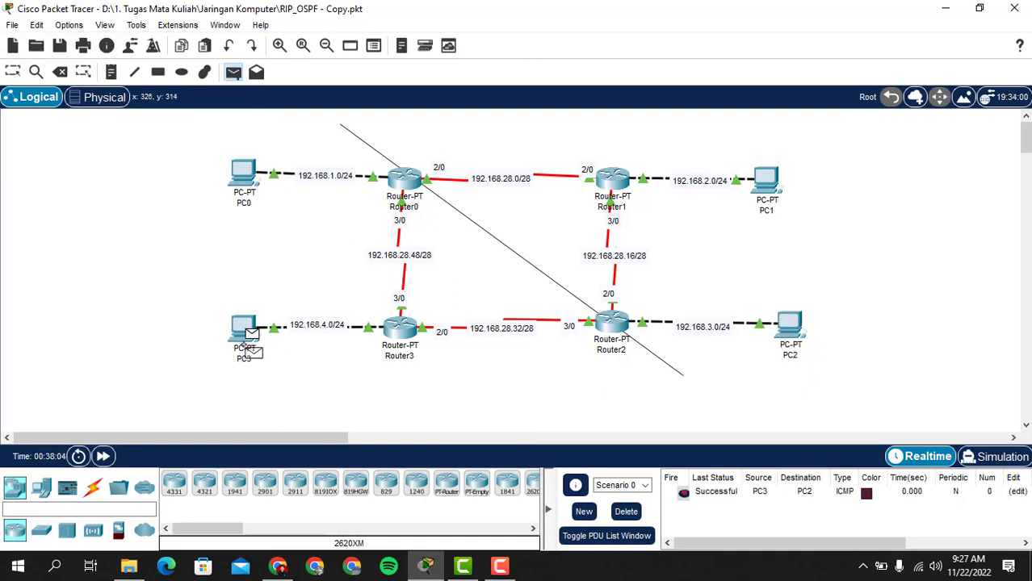
{"action": "left_click", "coordinate": [767, 184]}
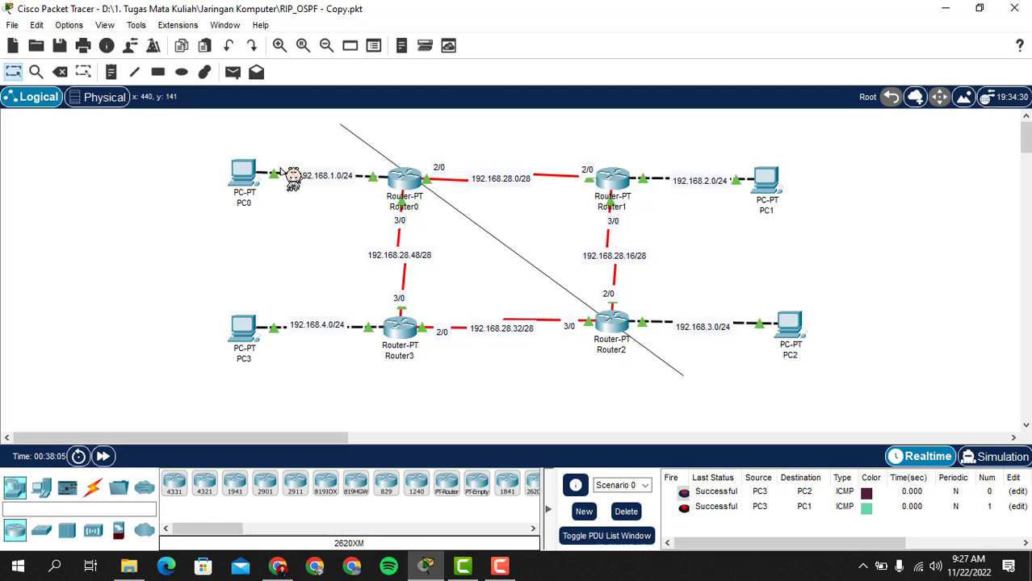
{"action": "left_click", "coordinate": [232, 73]}
{"action": "left_click", "coordinate": [250, 187]}
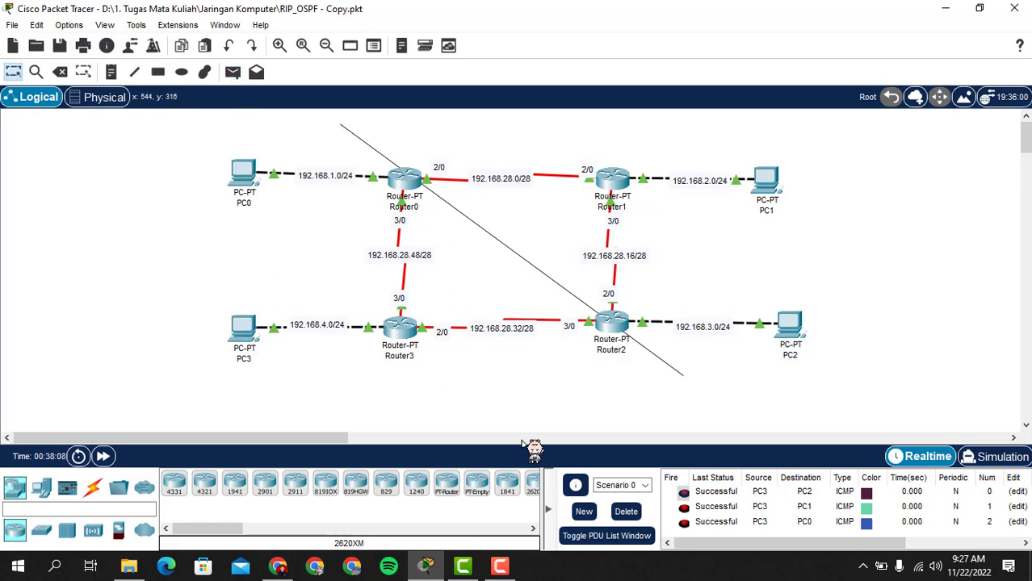
{"action": "left_click", "coordinate": [635, 515]}
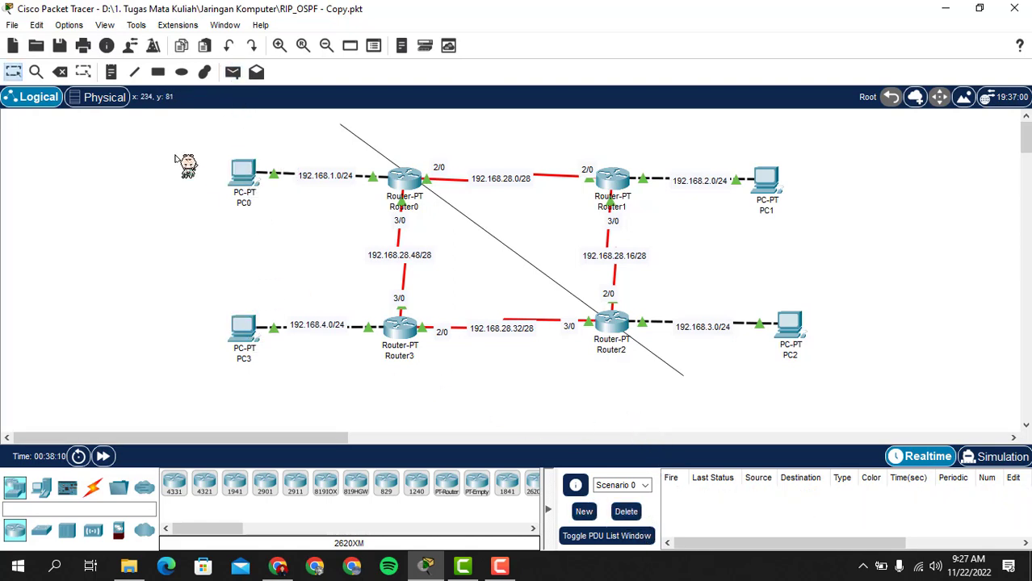
{"action": "left_click_drag", "start_coordinate": [175, 126], "coordinate": [931, 379]}
{"action": "left_click", "coordinate": [939, 412]}
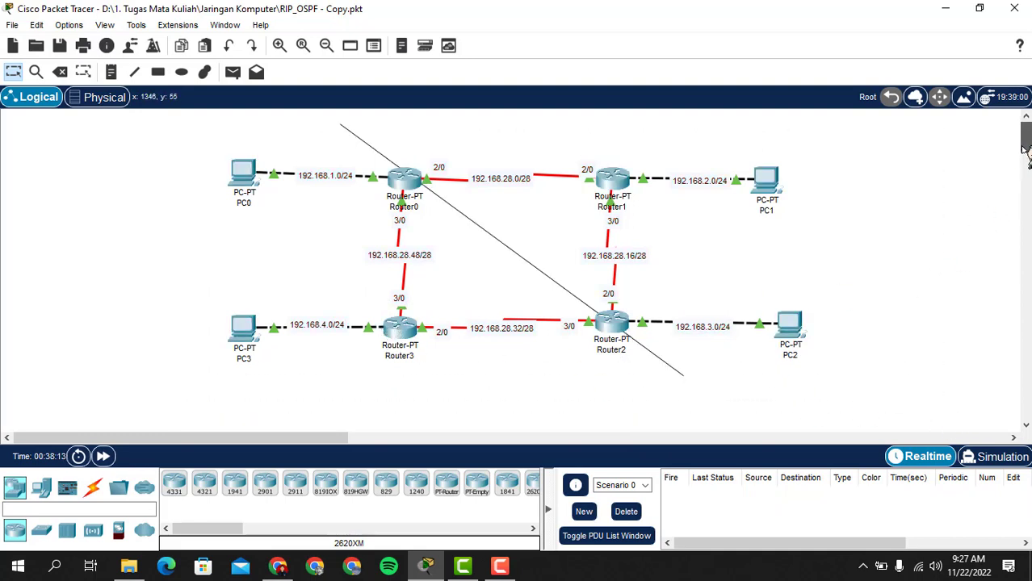
{"action": "left_click_drag", "start_coordinate": [178, 124], "coordinate": [871, 405]}
{"action": "left_click", "coordinate": [827, 401]}
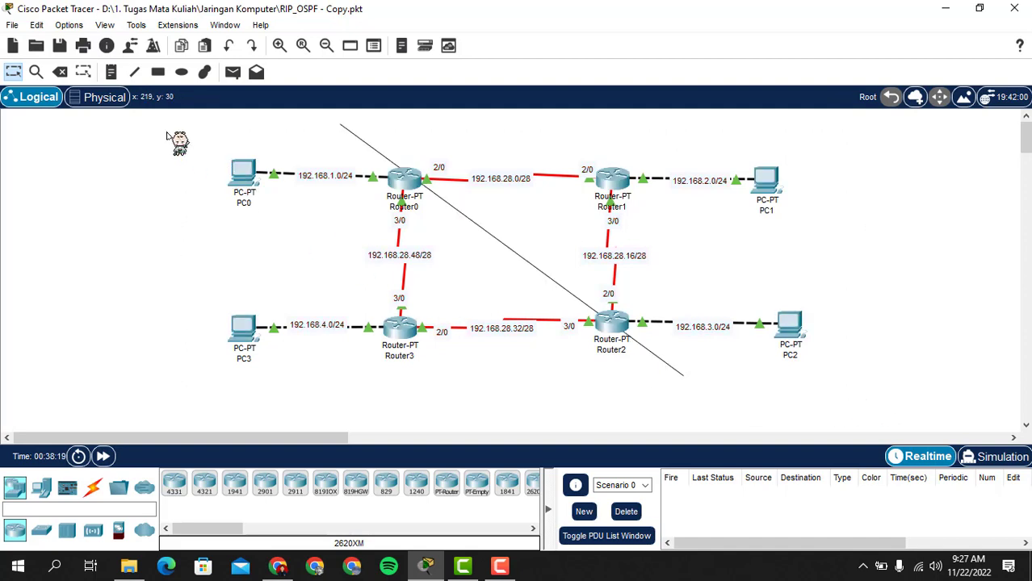
{"action": "left_click_drag", "start_coordinate": [183, 113], "coordinate": [862, 411]}
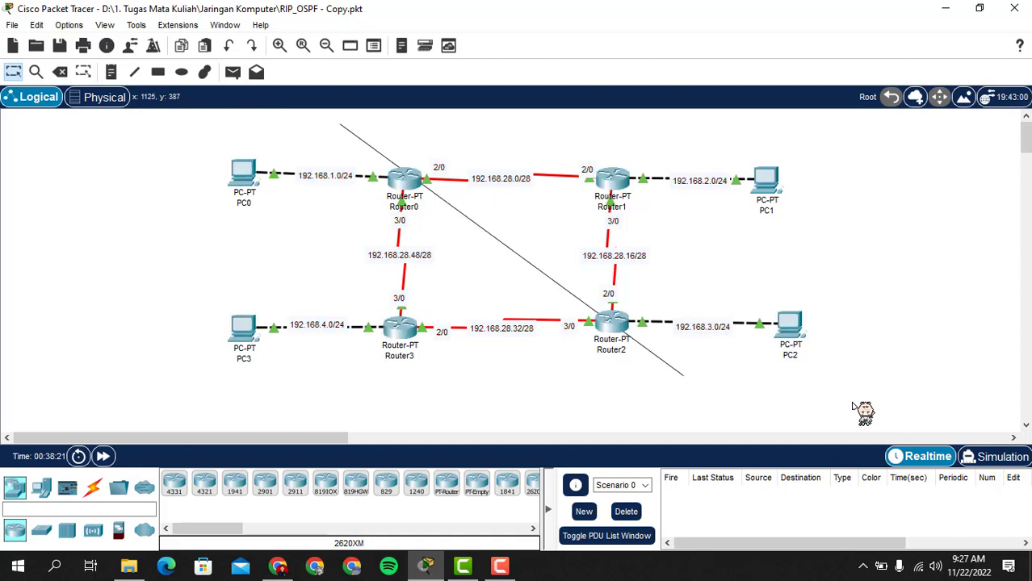
{"action": "left_click_drag", "start_coordinate": [199, 122], "coordinate": [918, 405]}
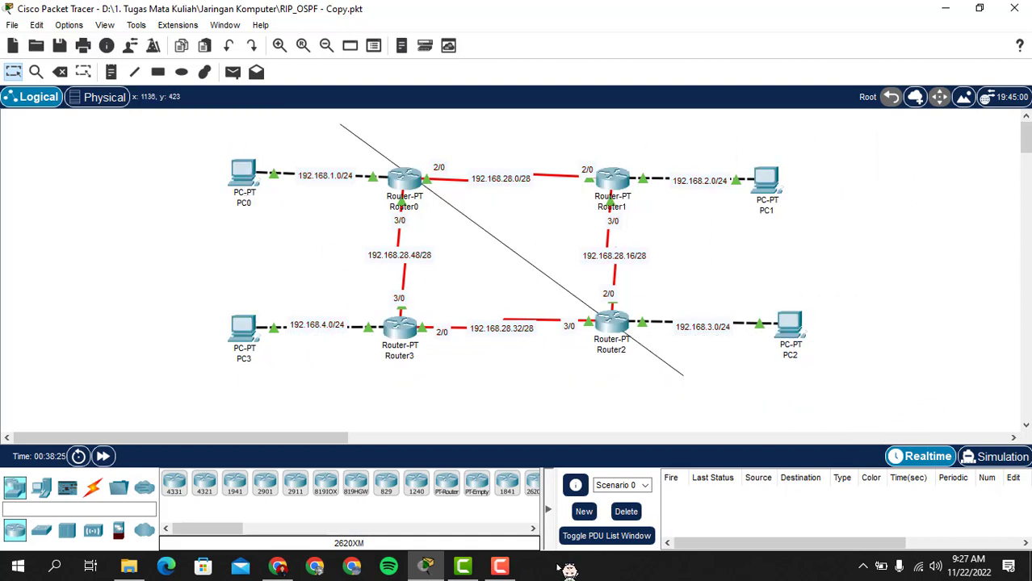